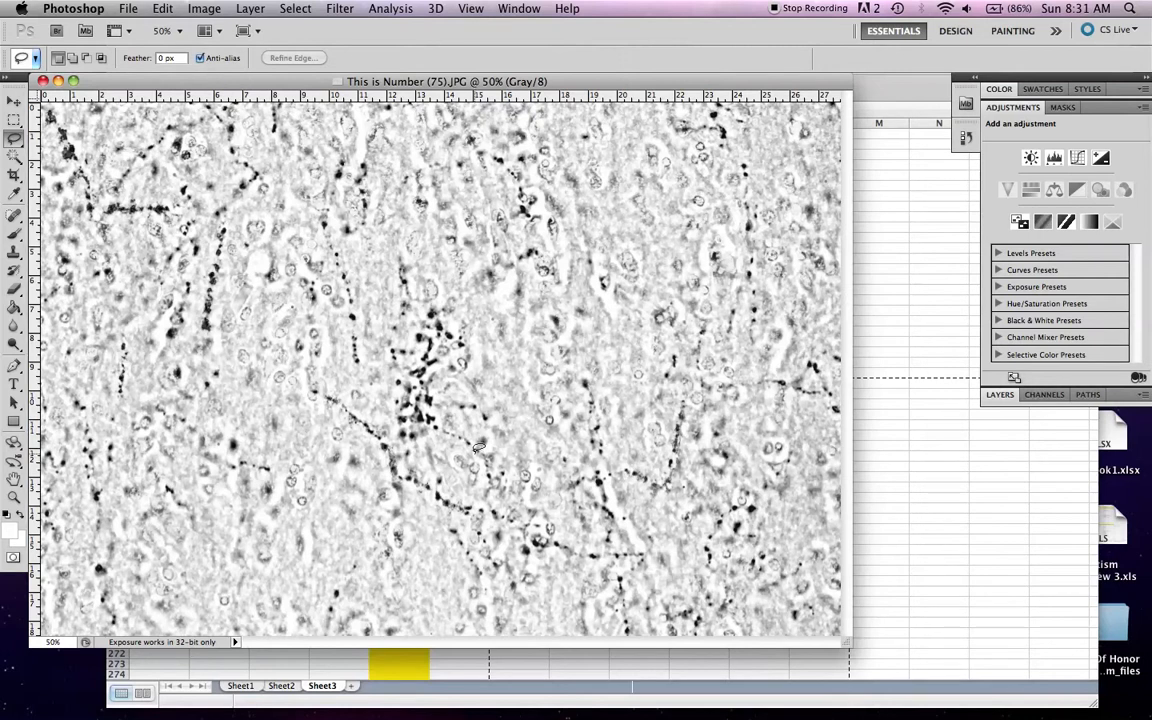
Examine the dark central cell cluster and the surrounding beaded fibres in the grayscale micrograph at several magnifications
scroll(479, 447, "up", 5)
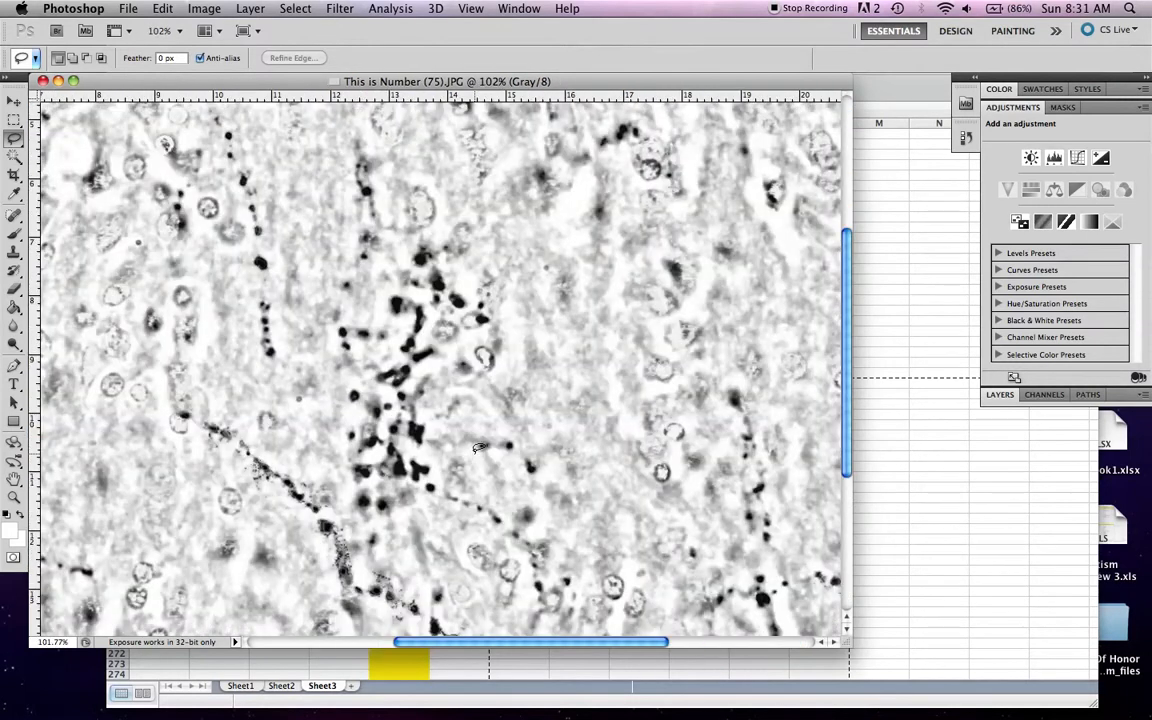
scroll(479, 447, "up", 5)
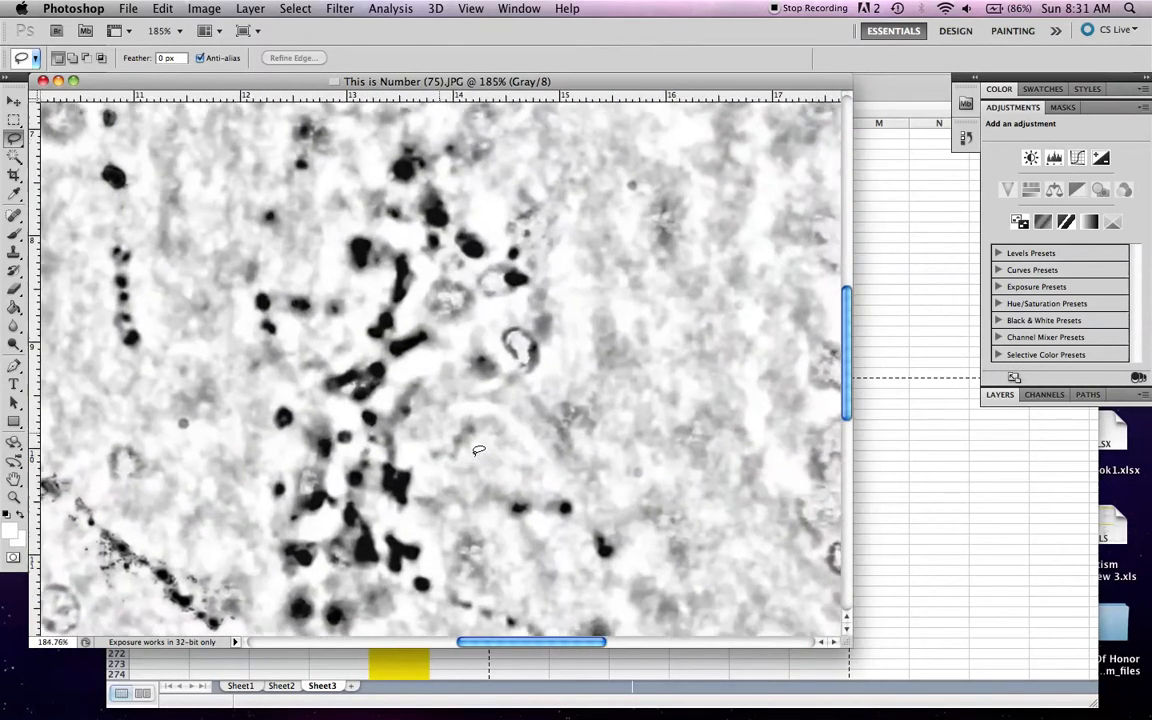
scroll(479, 450, "down", 5)
scroll(479, 450, "left", 5)
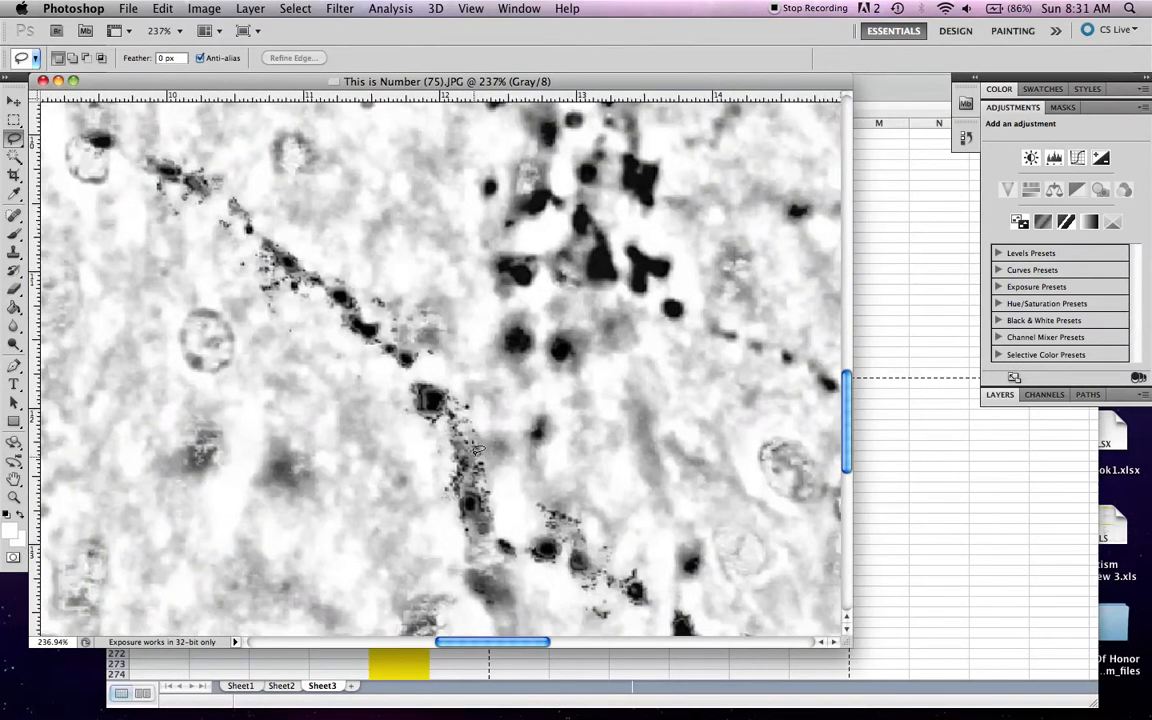
scroll(479, 450, "up", 5)
scroll(479, 450, "right", 3)
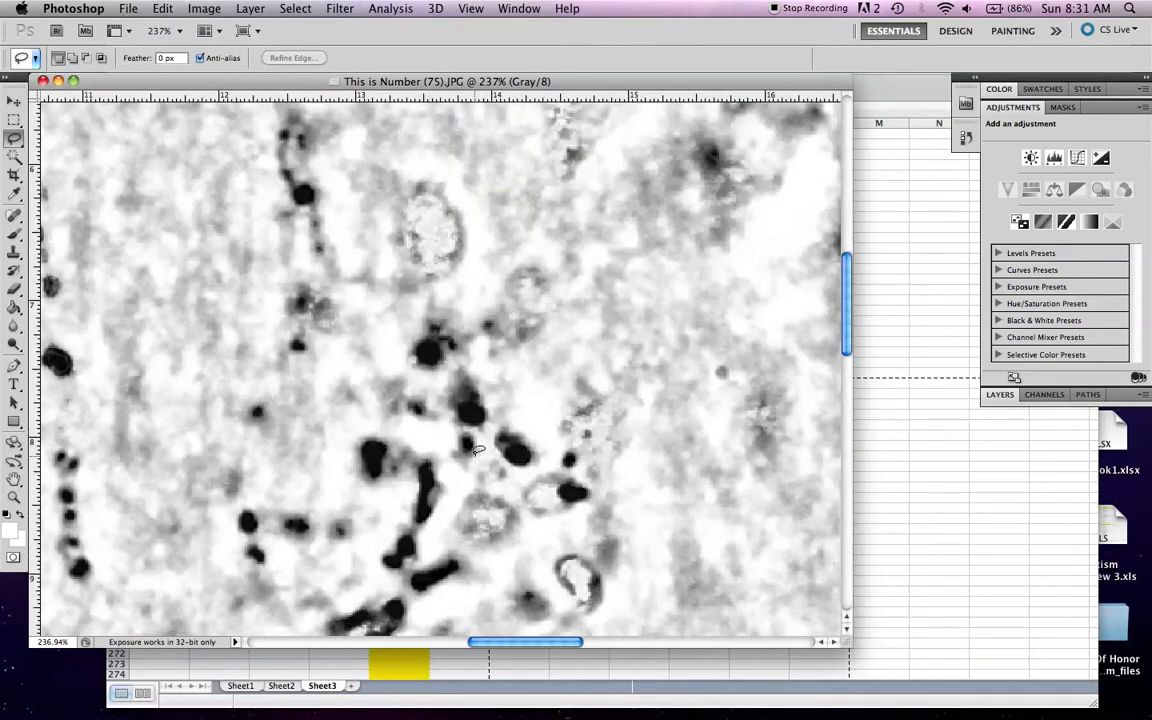
scroll(432, 476, "down", 6)
scroll(497, 498, "down", 1)
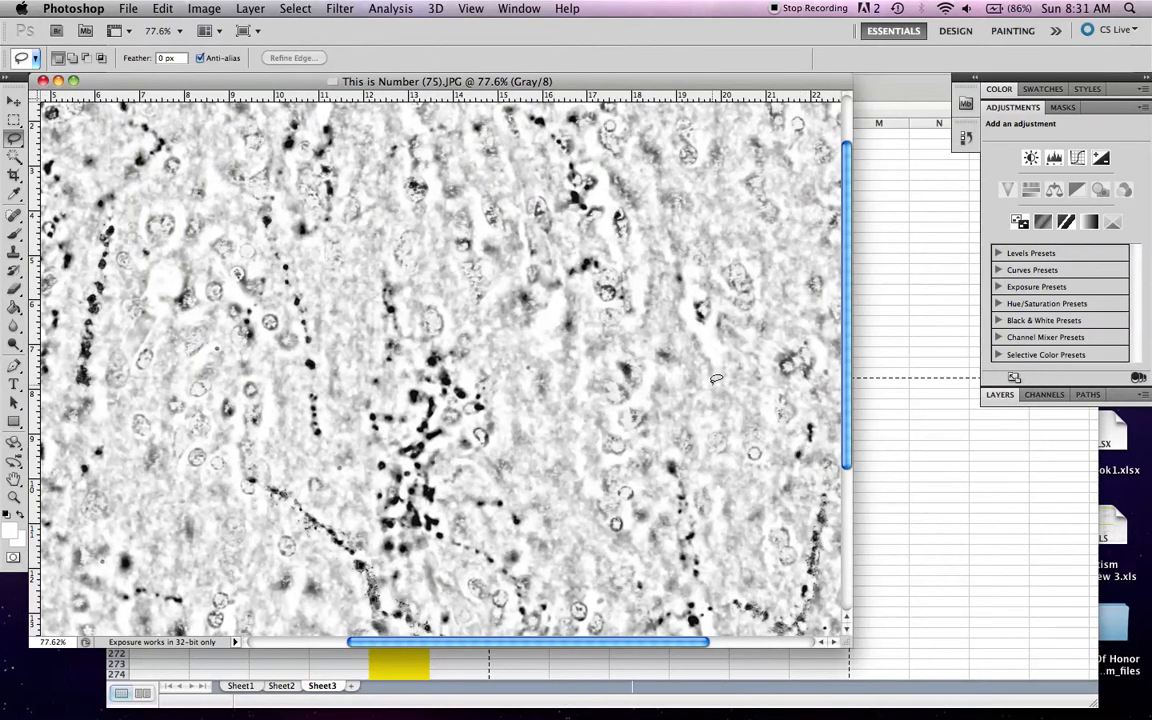
scroll(405, 205, "down", 5)
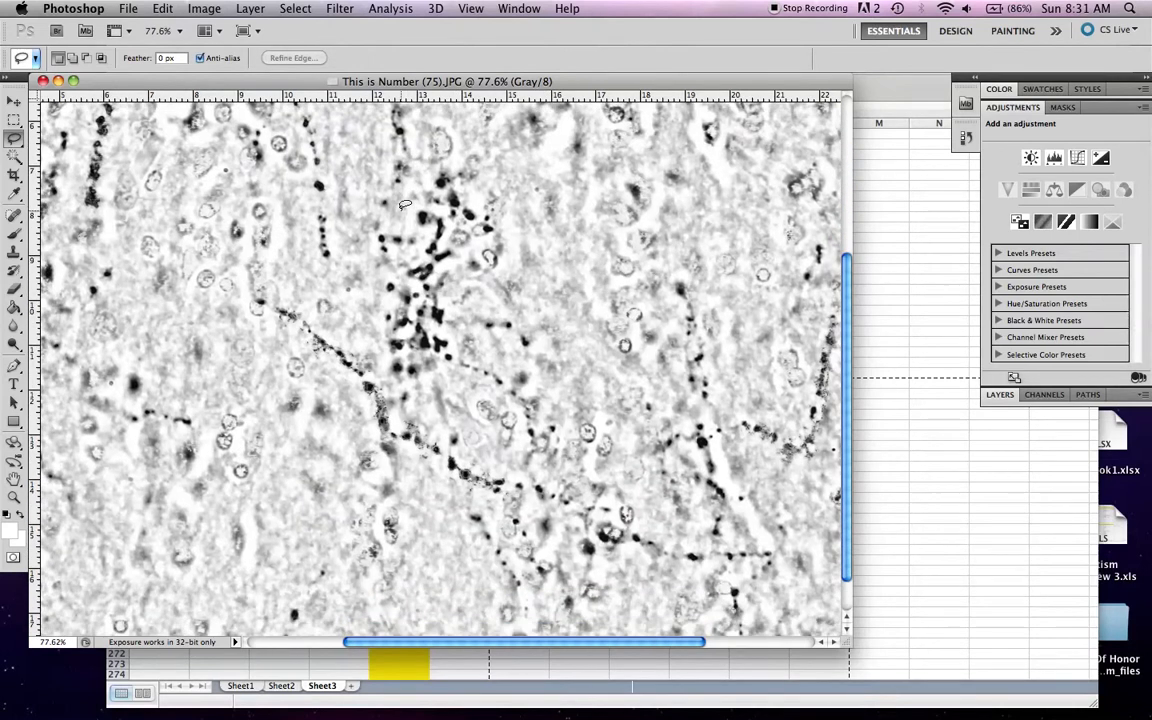
scroll(405, 205, "left", 3)
scroll(405, 205, "down", 2)
scroll(405, 205, "left", 2)
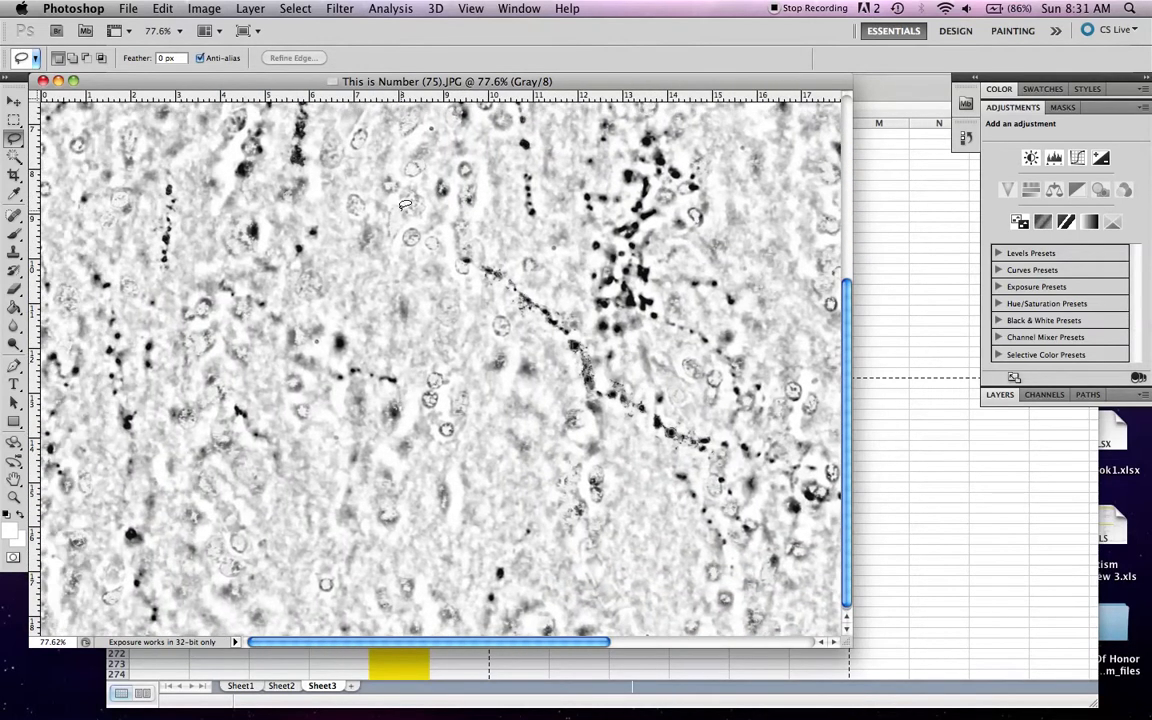
scroll(405, 205, "right", 8)
scroll(405, 205, "up", 1)
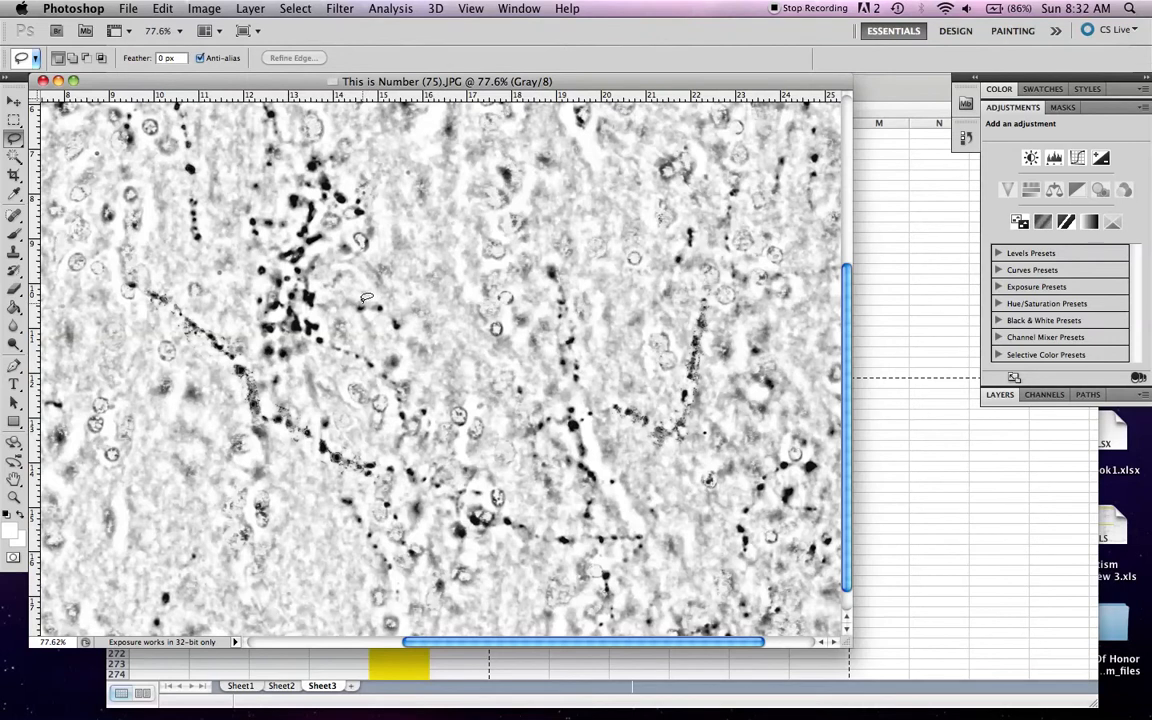
scroll(366, 298, "up", 5)
scroll(366, 298, "up", 5)
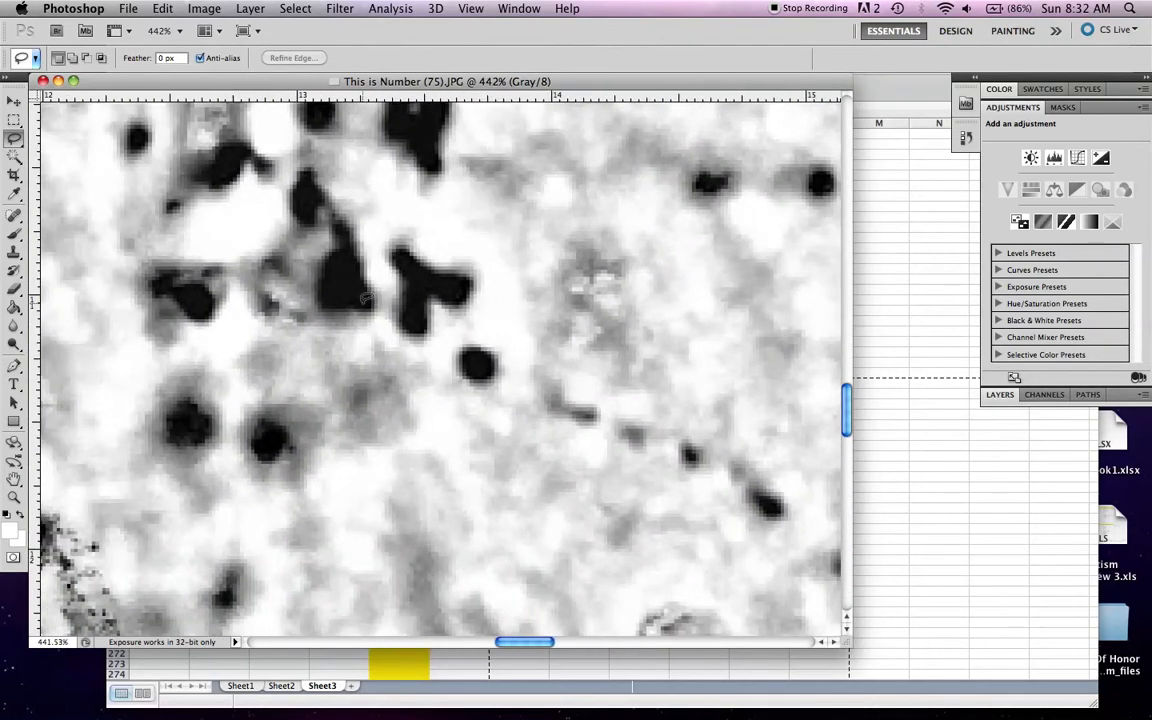
scroll(366, 298, "up", 1)
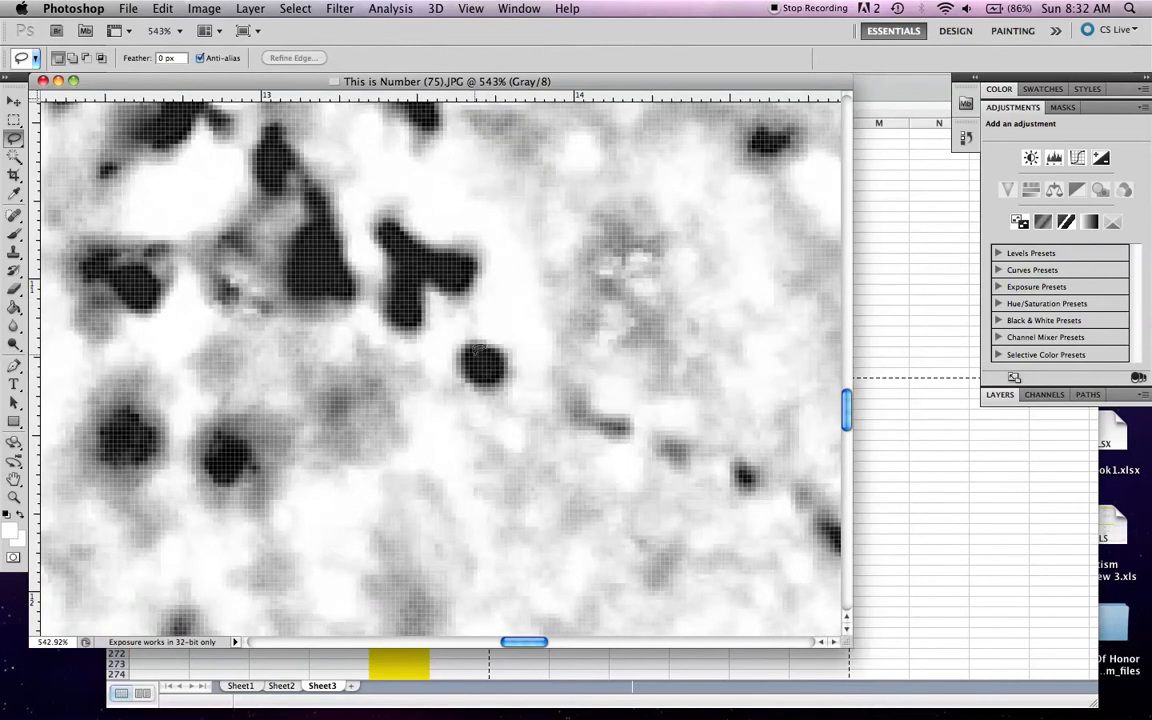
scroll(476, 356, "down", 1)
scroll(476, 356, "down", 2)
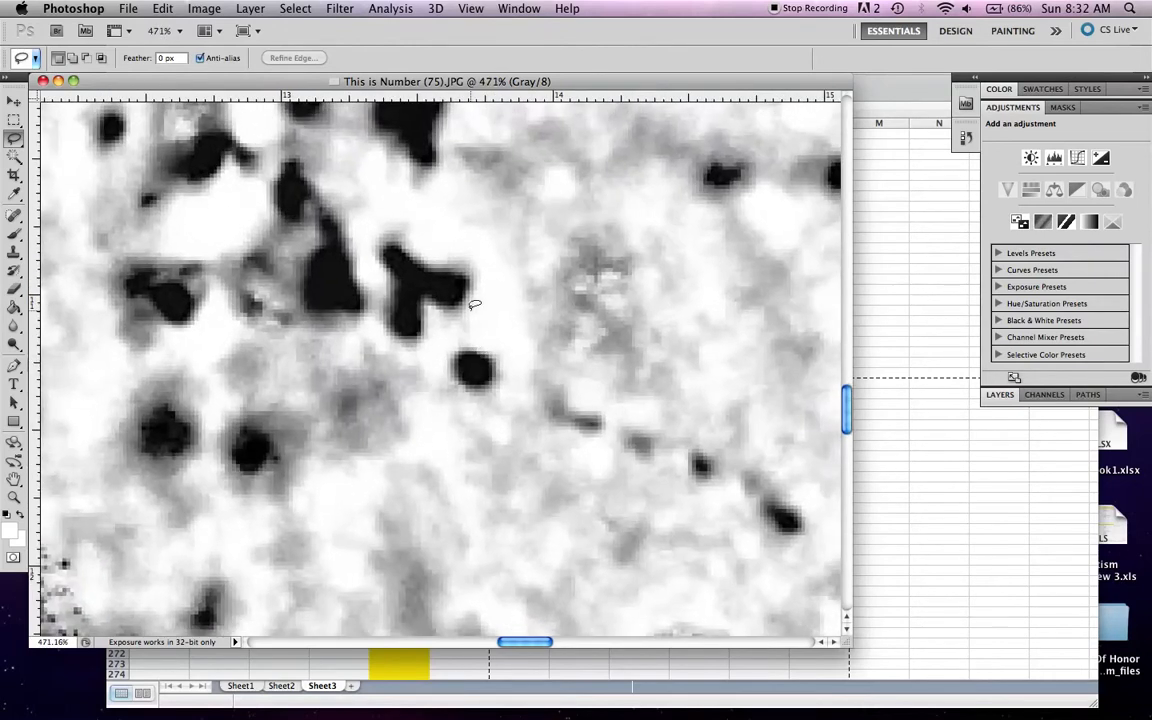
Start Replace Color on the dark spots in the micrograph and lower the replacement lightness to -98
left_click(205, 8)
mouse_move(244, 58)
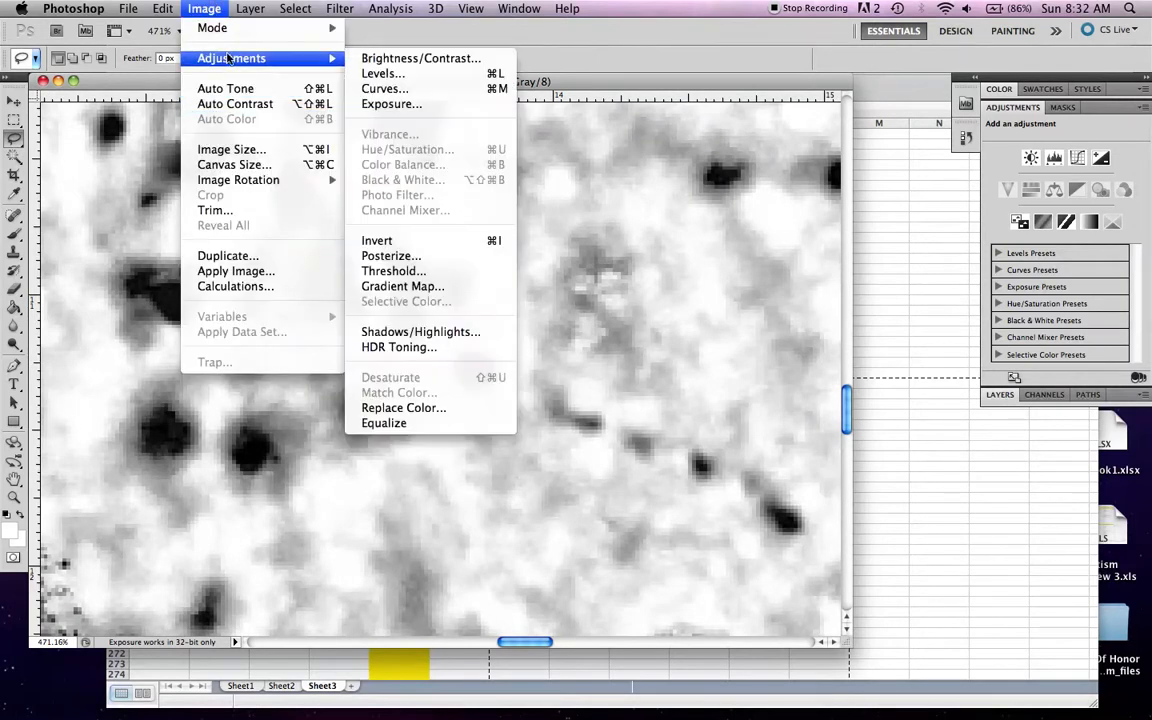
left_click(431, 405)
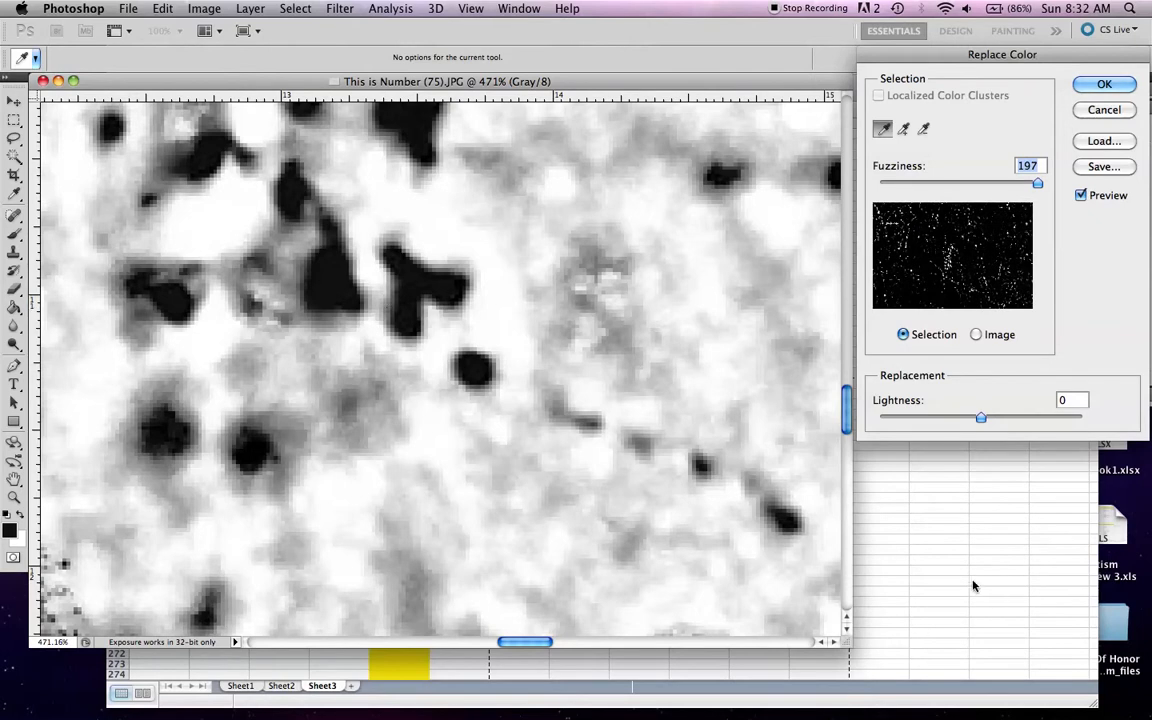
left_click(880, 418)
left_click_drag(880, 418, 882, 418)
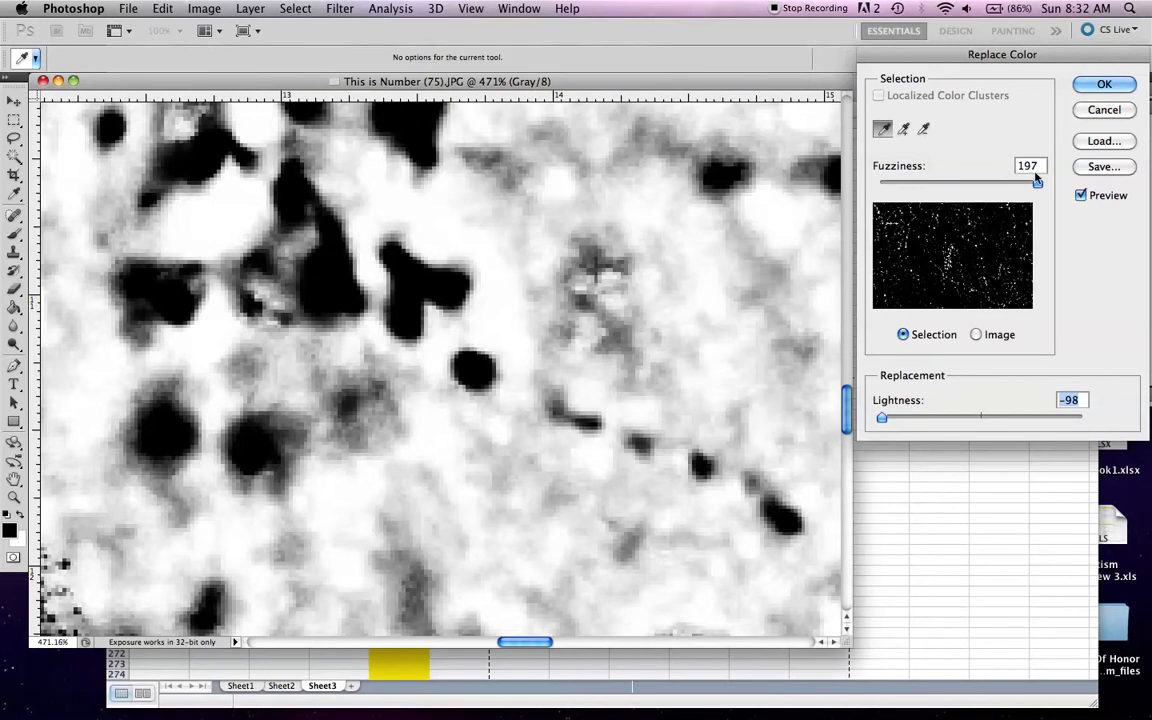
Set the replacement lightness to -100 and the fuzziness to 200 while checking the whole image
key("super+minus")
key("super+minus")
key("super+minus")
key("super+minus")
key("super+minus")
key("super+minus")
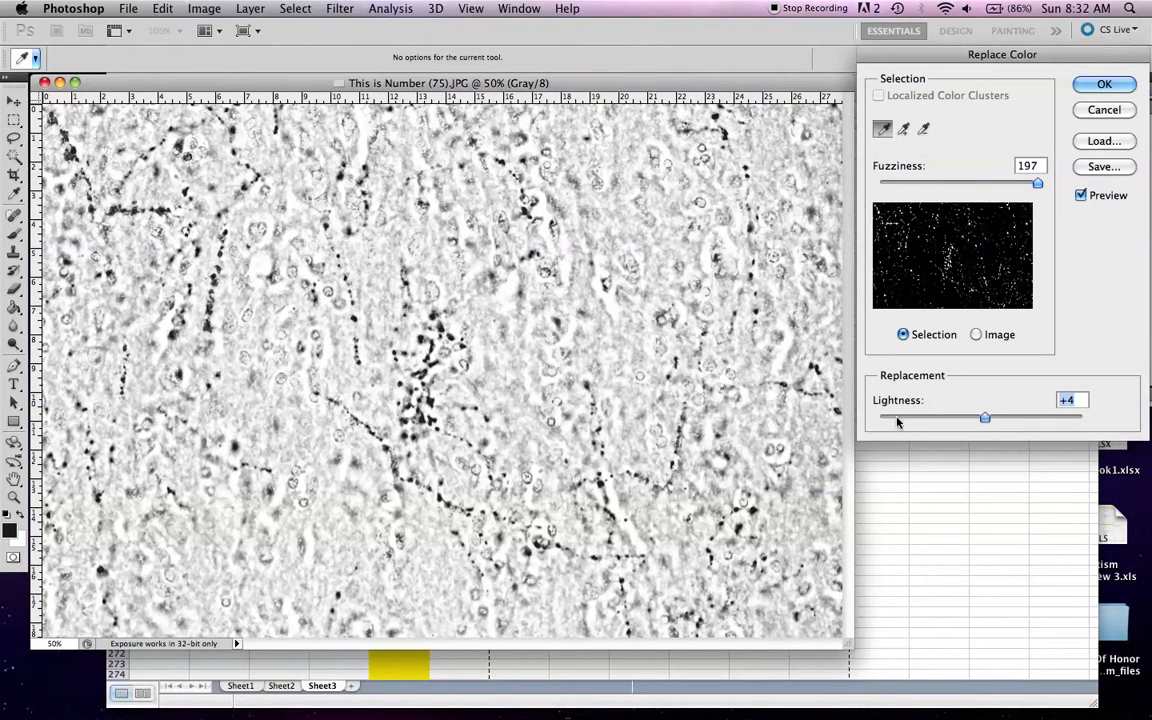
left_click_drag(881, 419, 877, 420)
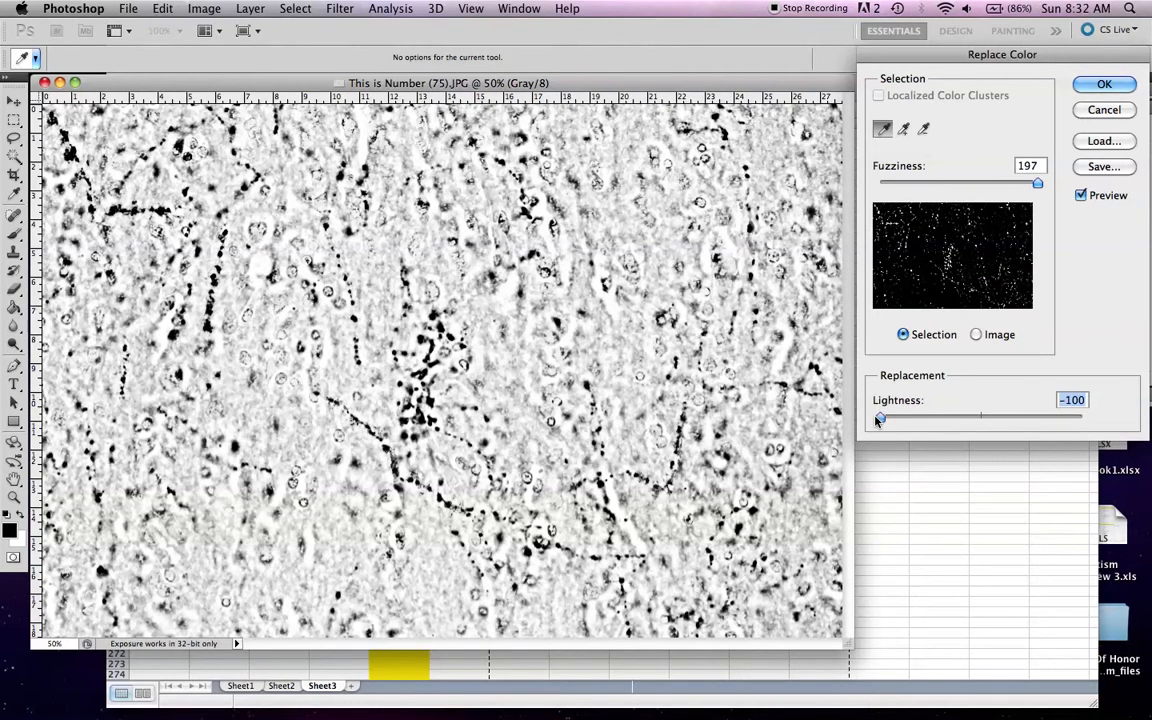
mouse_move(1037, 184)
left_mouse_down()
mouse_move(946, 185)
mouse_move(1042, 184)
left_mouse_up()
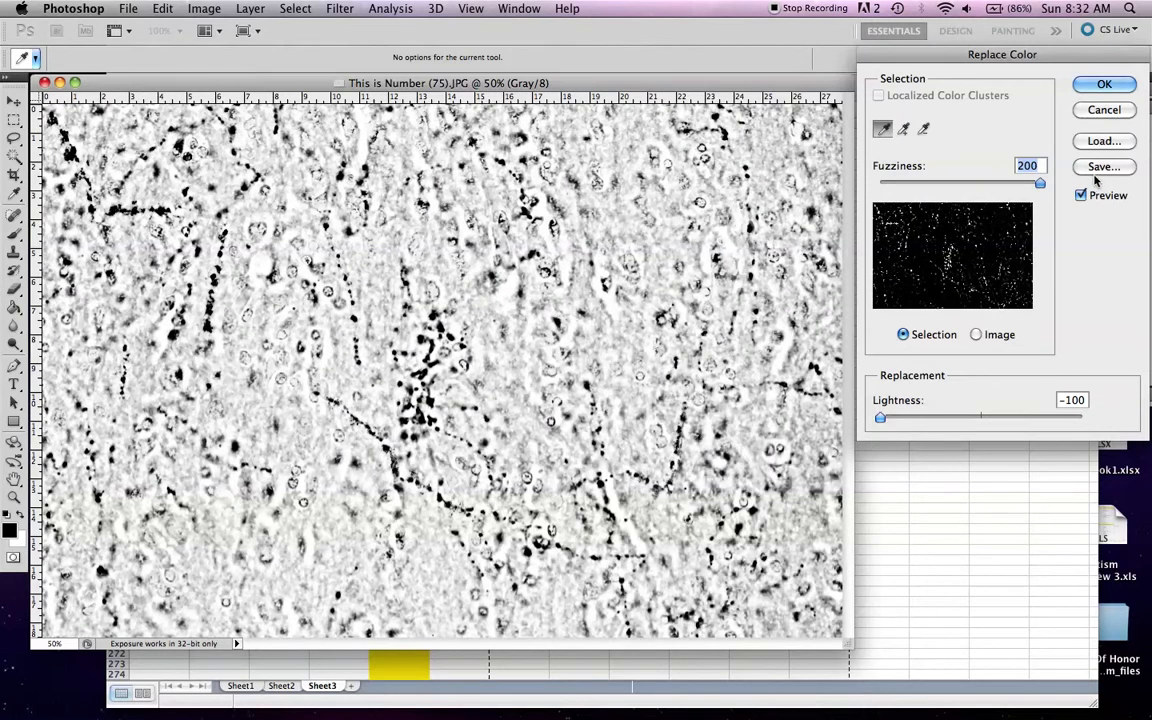
Set the fuzziness to 91 and the replacement lightness to -99, and apply the darkening to the dark spots
left_click_drag(1097, 174, 952, 163)
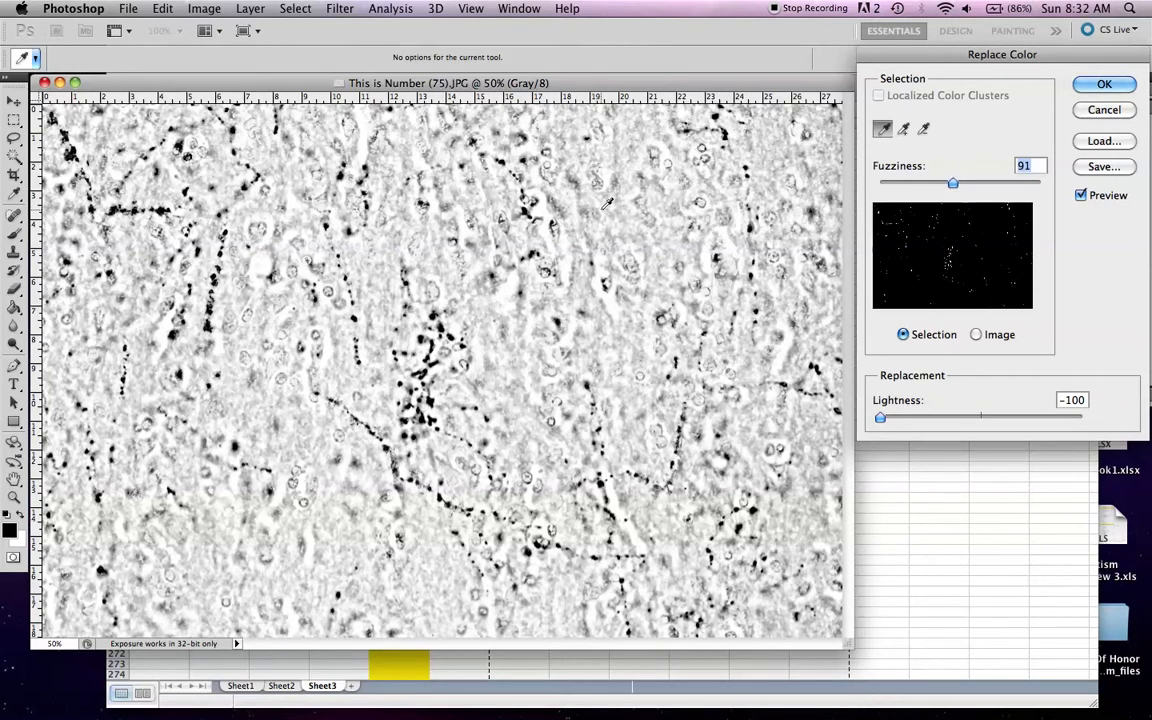
key("super+equal")
key("super+equal")
key("super+equal")
key("super+equal")
key("super+equal")
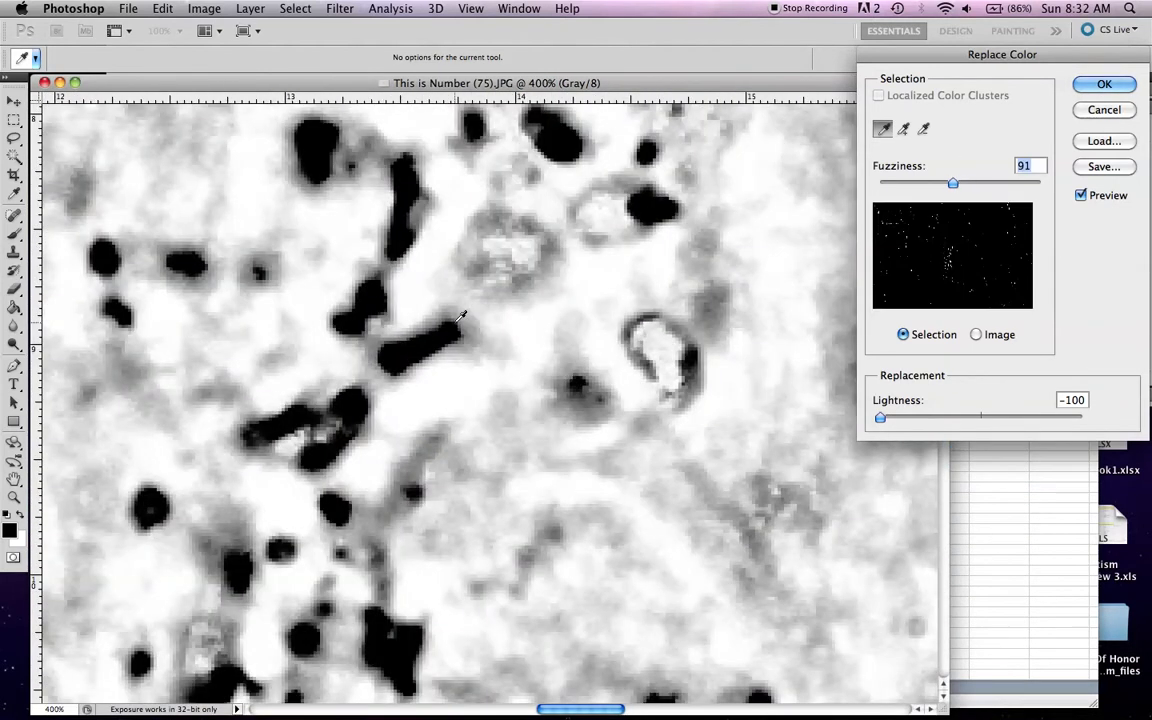
left_click(982, 417)
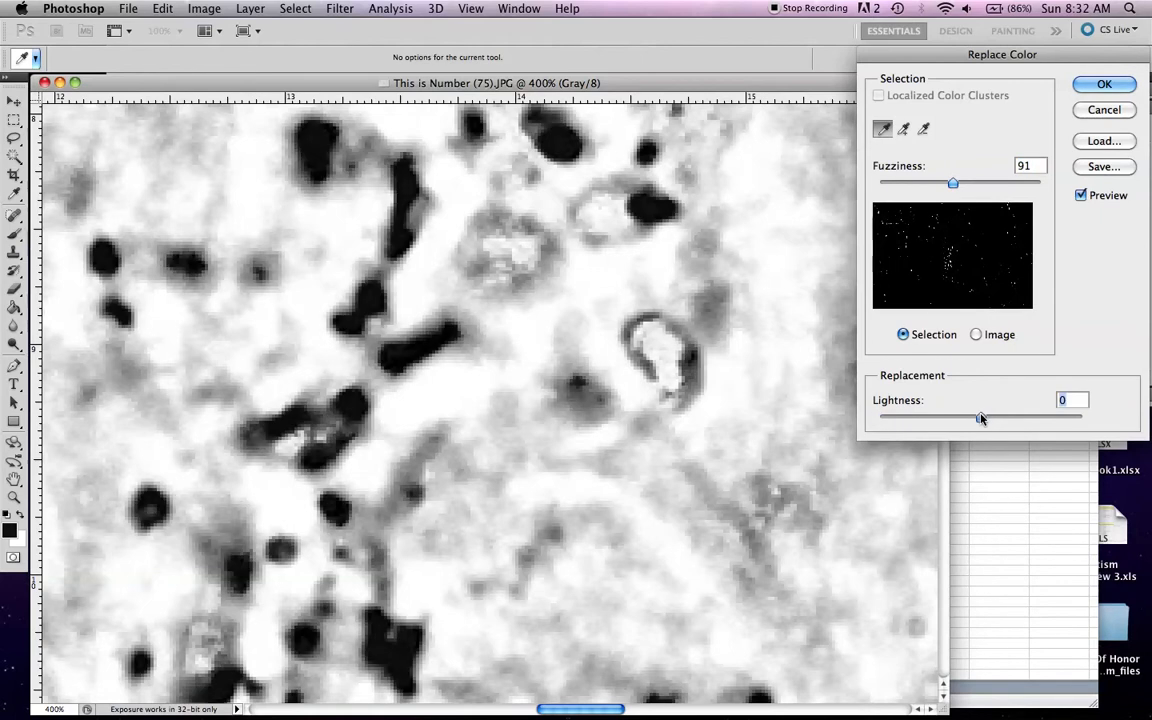
left_click(882, 419)
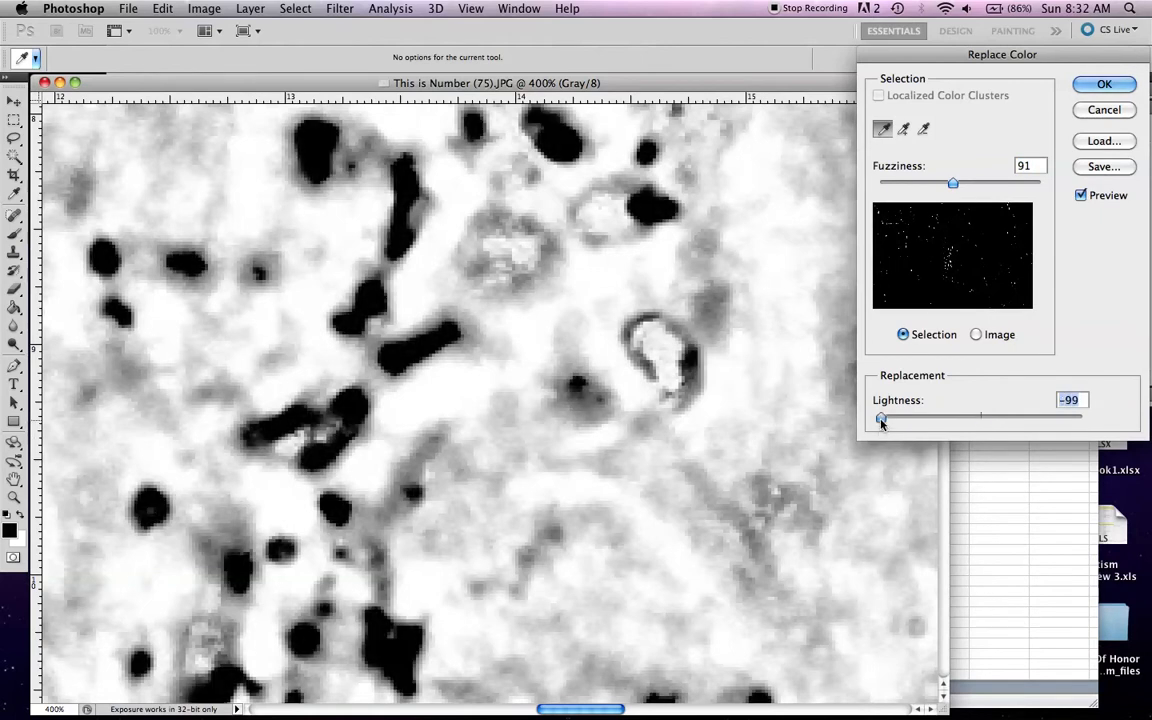
left_click(1104, 84)
Start a second Replace Color at fuzziness 91, sample the light grey background tissue and set the replacement lightness to +100
key("super+minus")
key("super+minus")
key("super+minus")
key("super+minus")
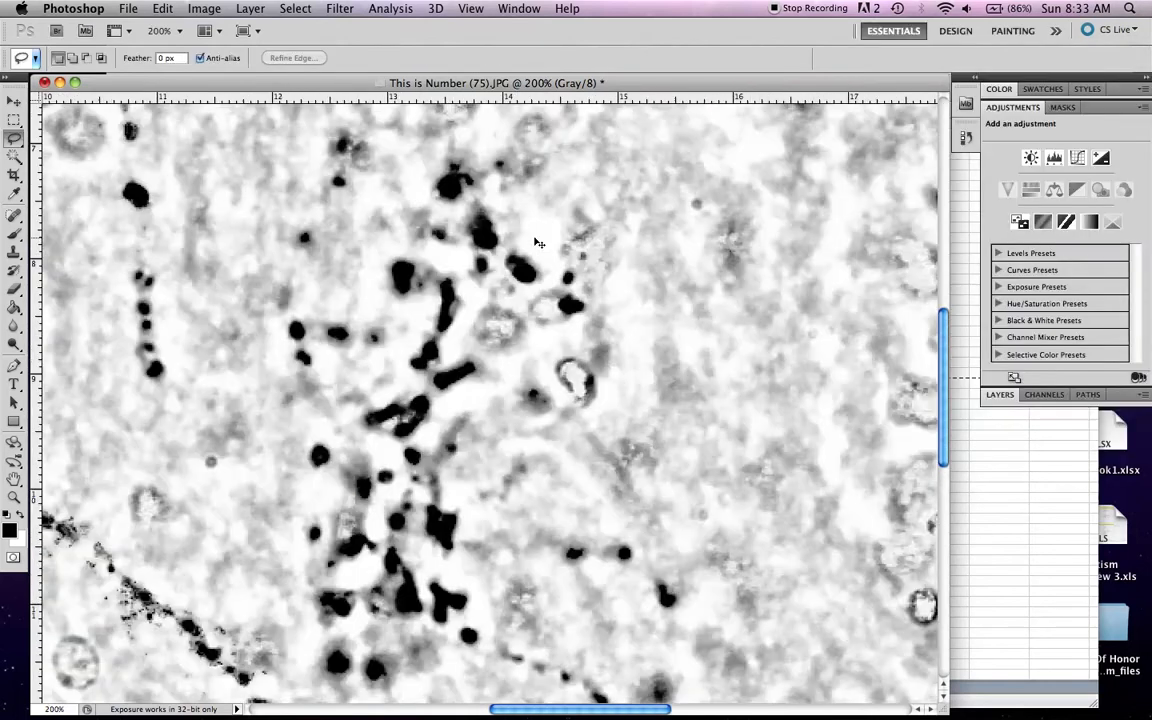
key("super+minus")
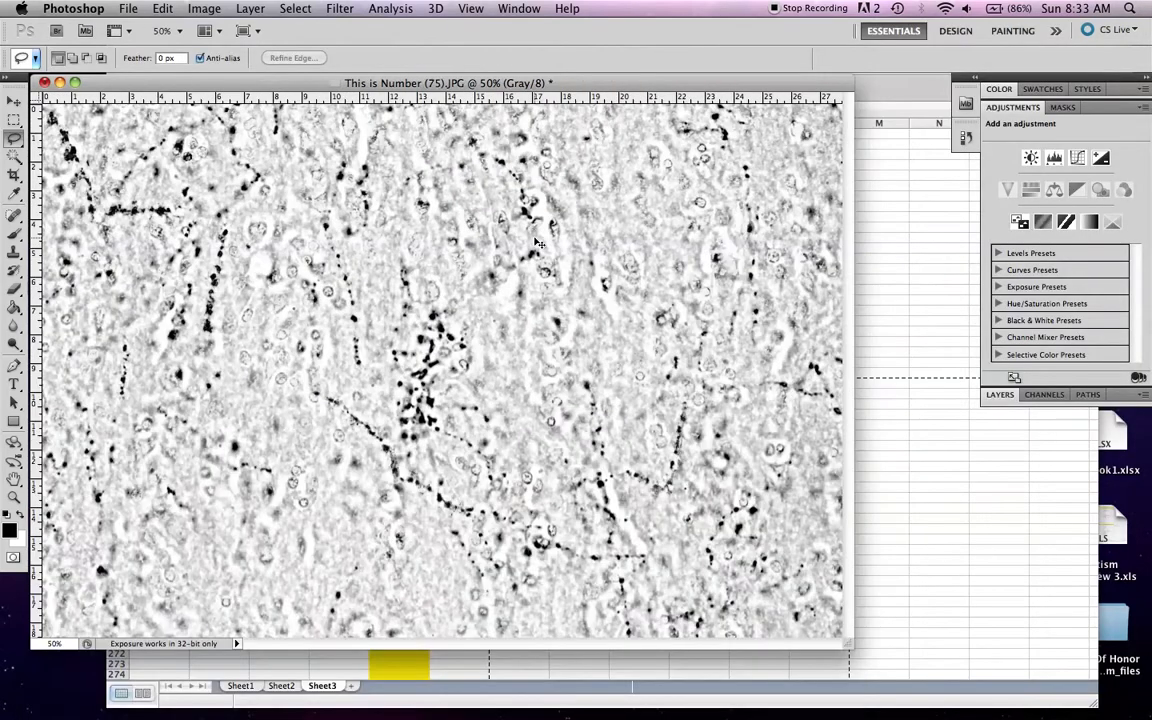
left_click(250, 8)
mouse_move(204, 9)
mouse_move(231, 58)
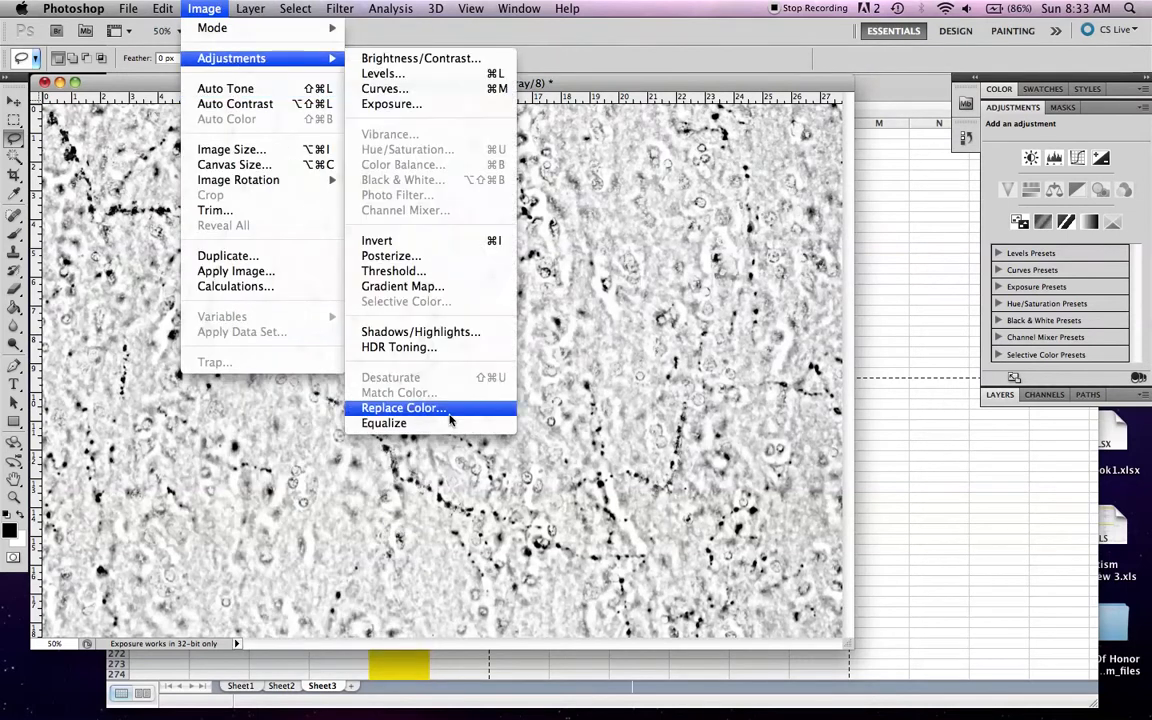
left_click(410, 407)
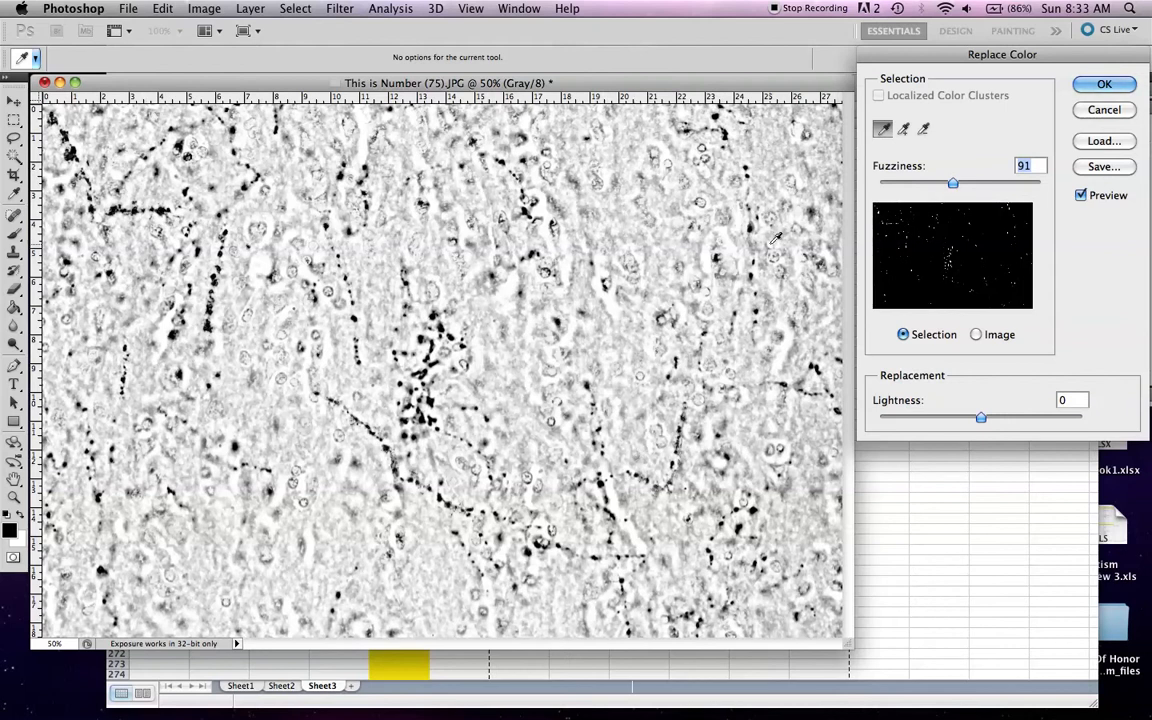
left_click(704, 243)
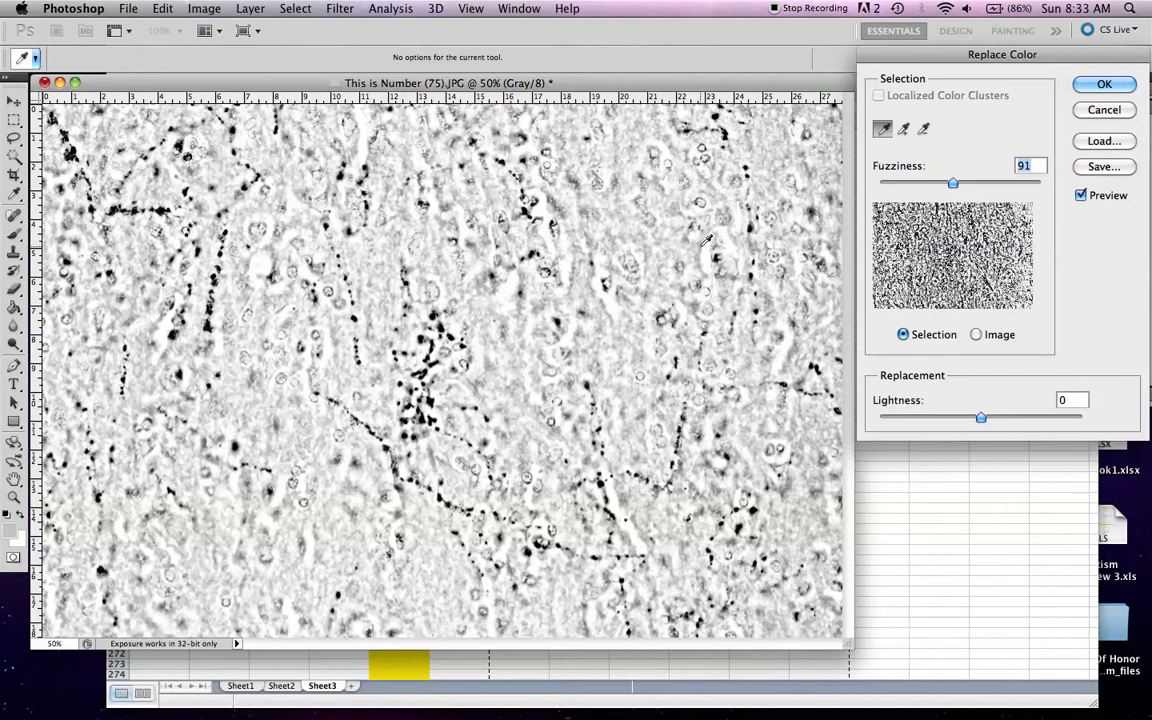
left_click(1084, 418)
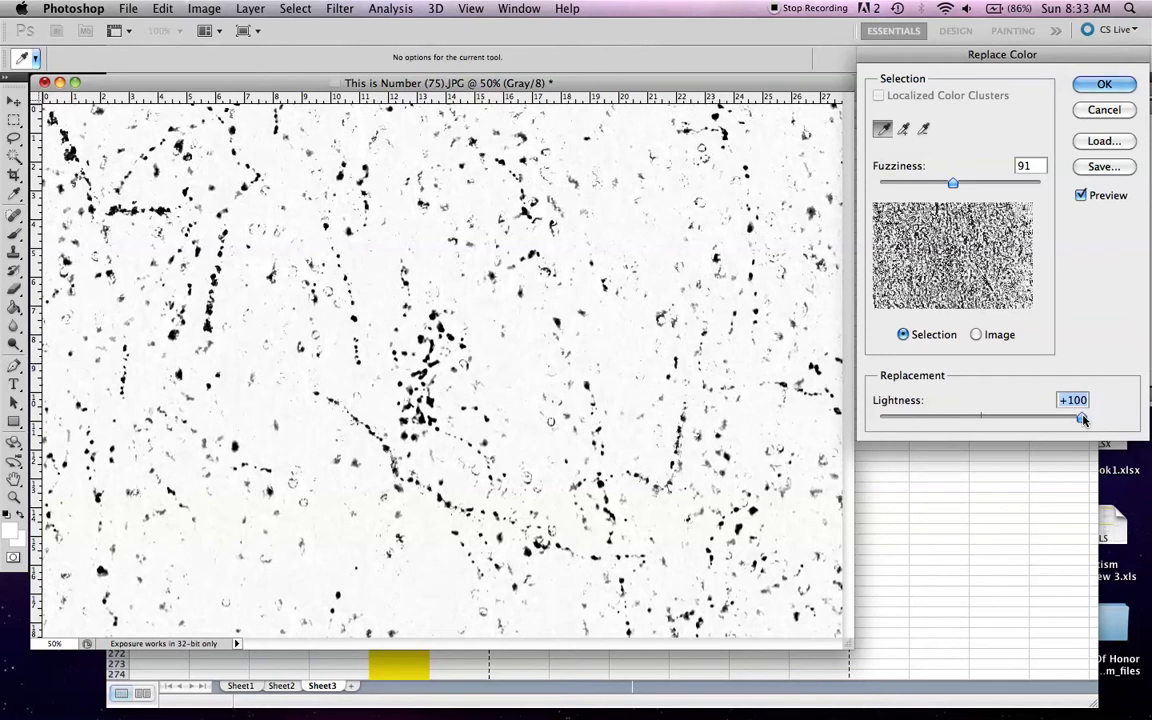
Compare the grey background with its whitened version by alternating the replacement lightness between about 0 and +100, ending at +100
left_click(981, 418)
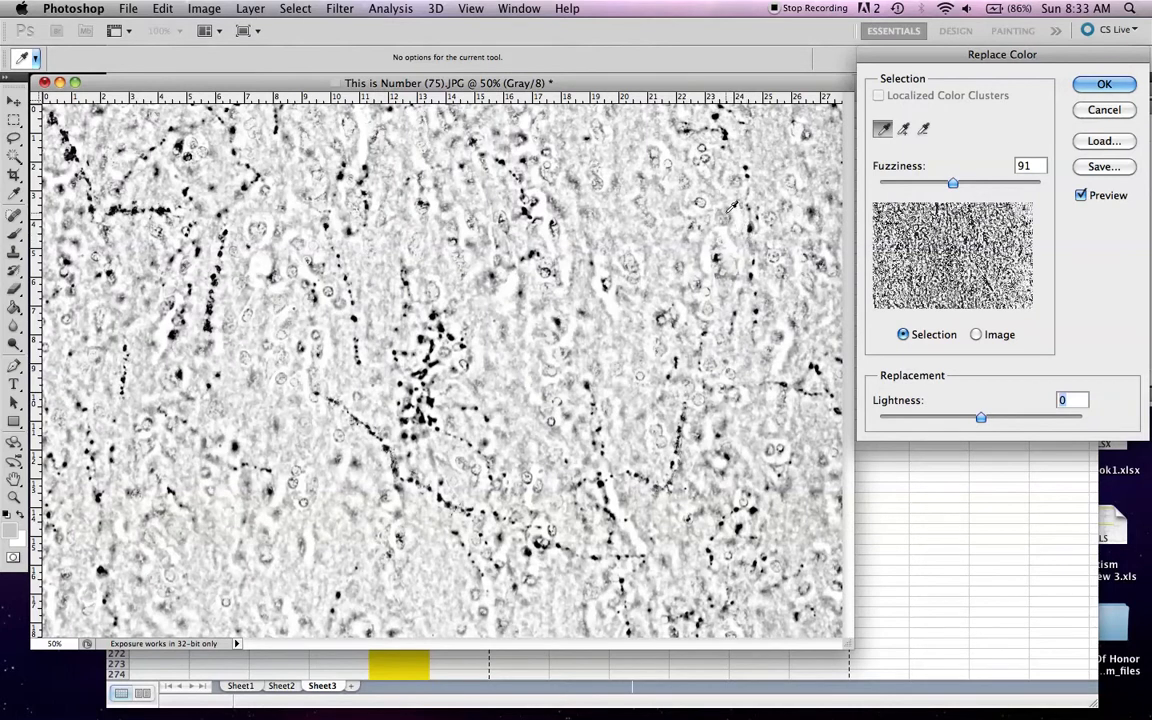
left_click(1082, 418)
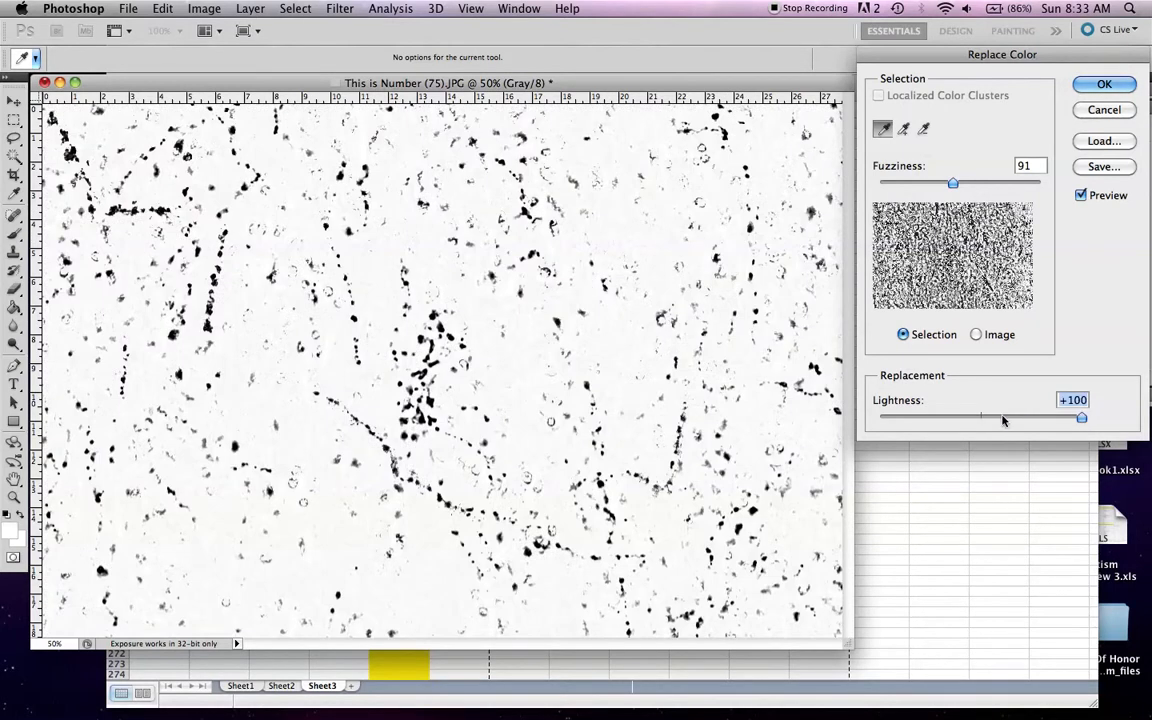
left_click(979, 418)
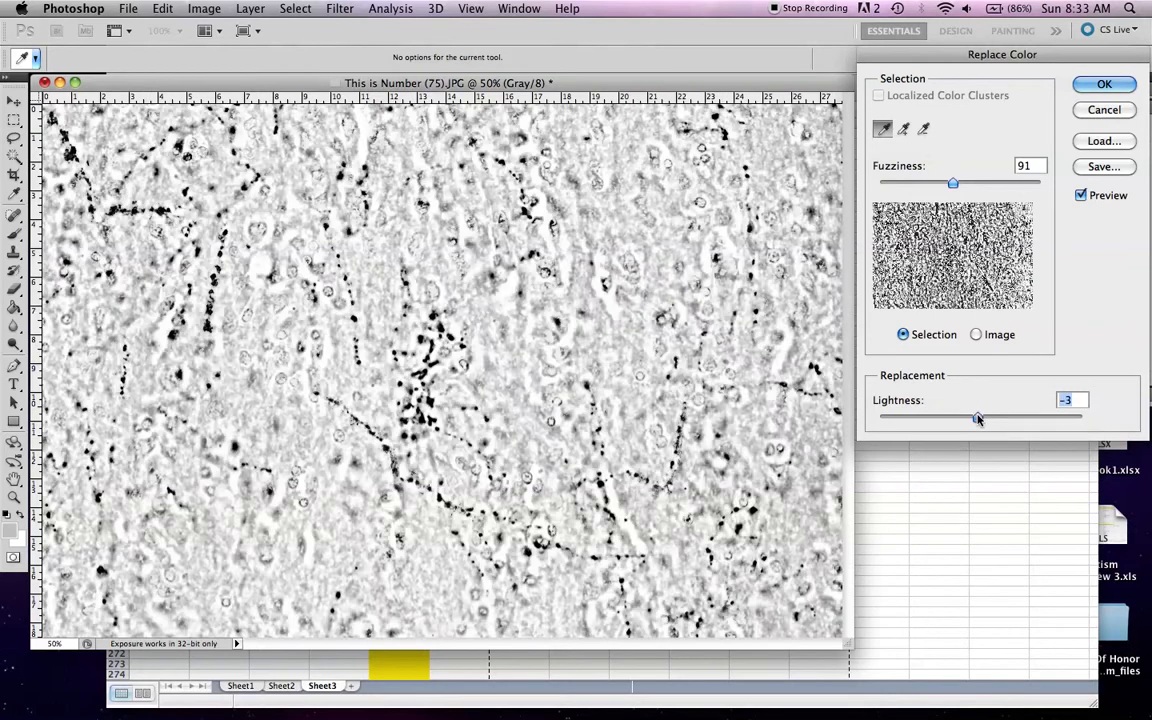
left_click(1085, 419)
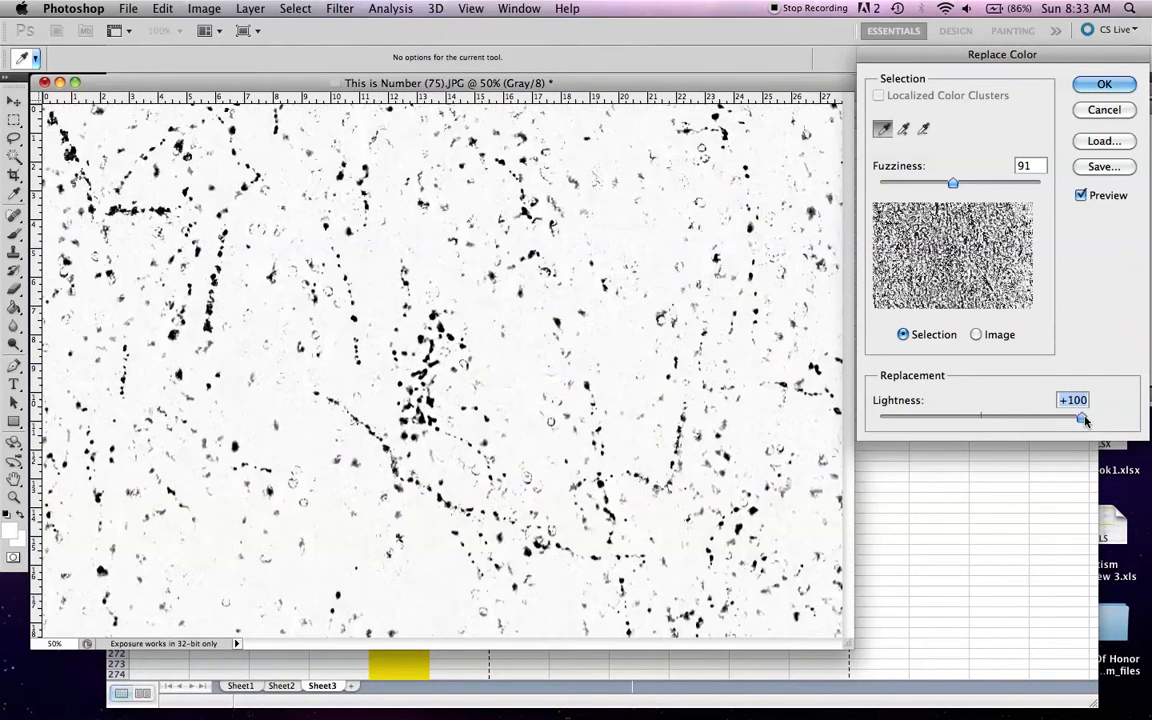
left_click(982, 417)
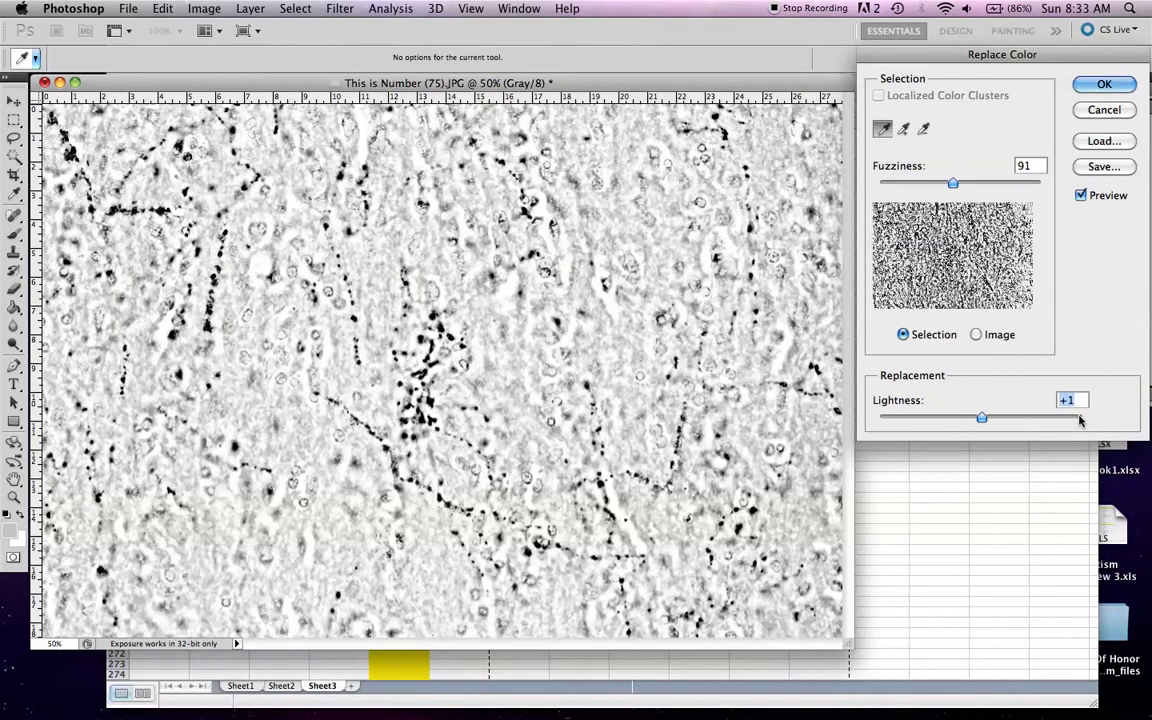
left_click(1078, 420)
left_click(980, 418)
left_click(1086, 418)
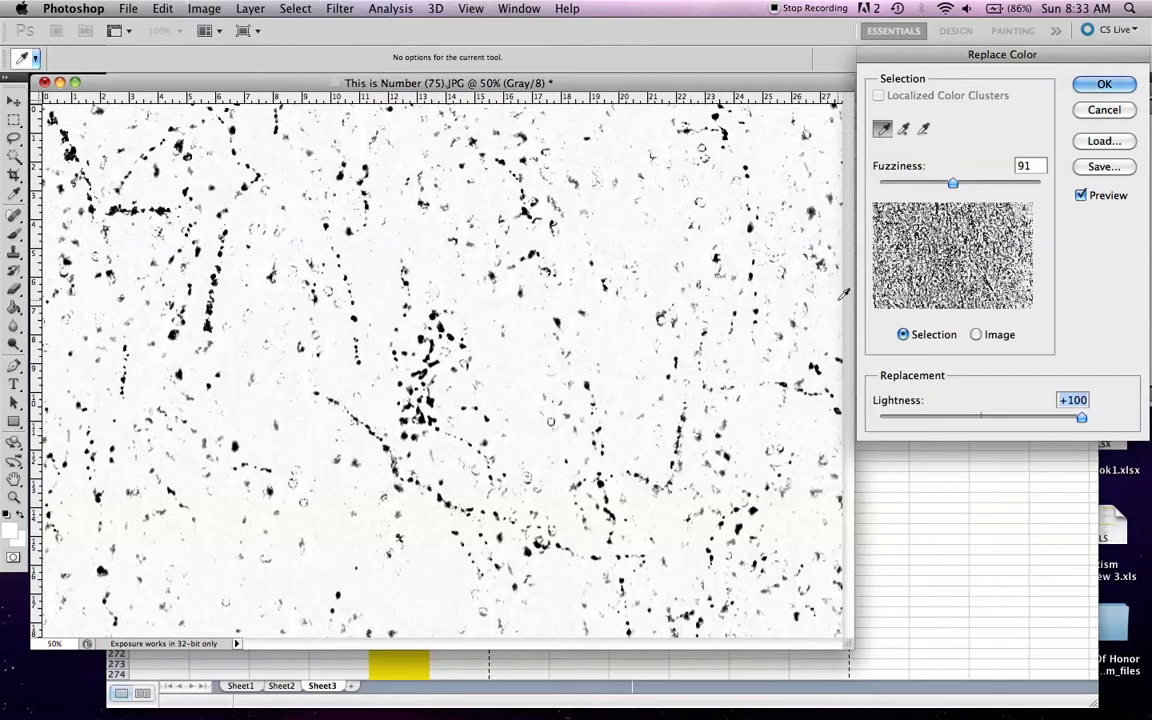
left_click(983, 418)
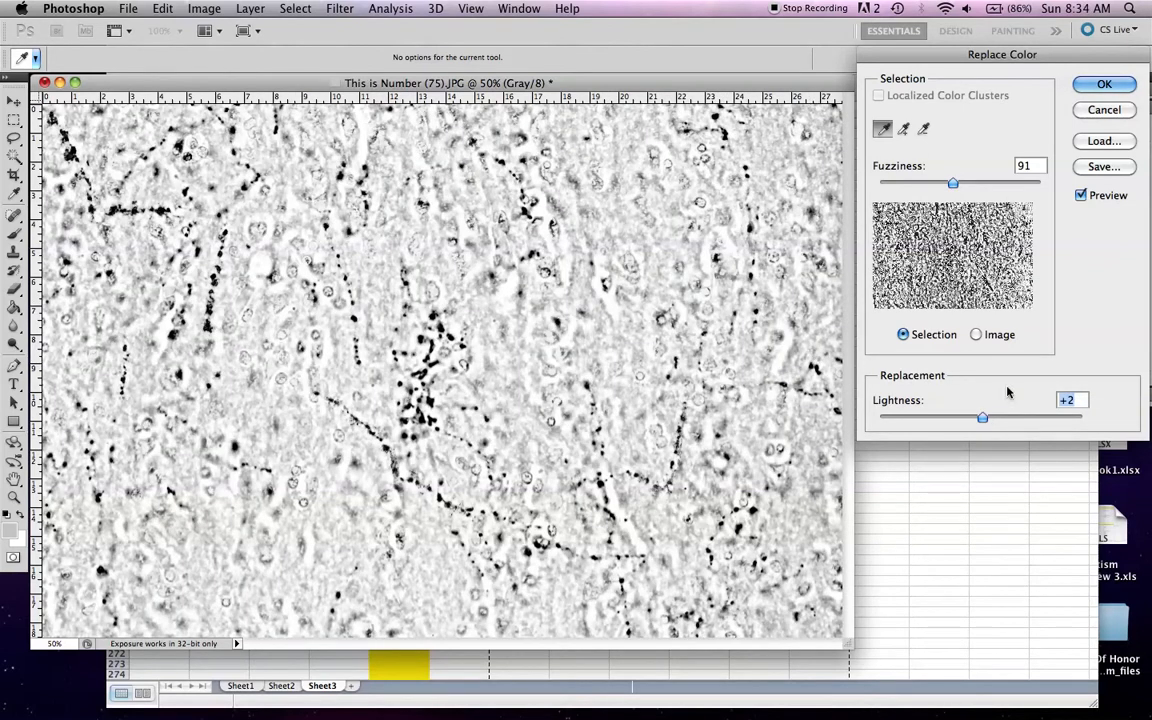
left_click(1083, 418)
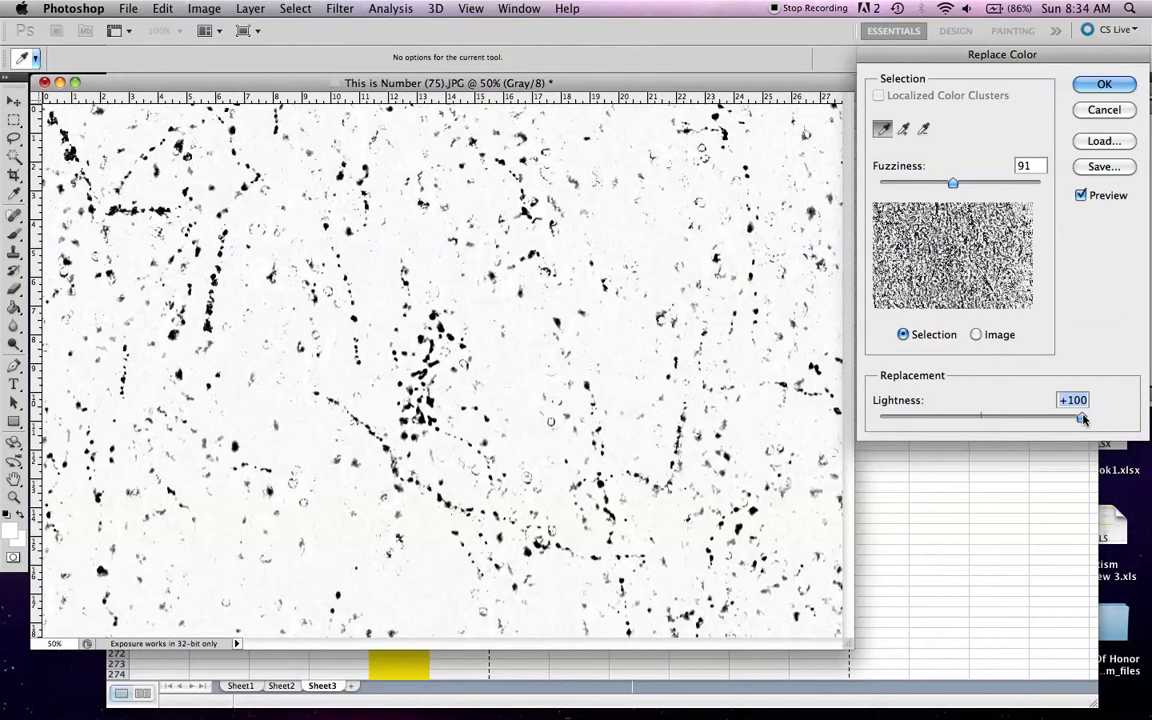
Apply the Replace Color whitening of the light grey background tissue
left_click(1104, 84)
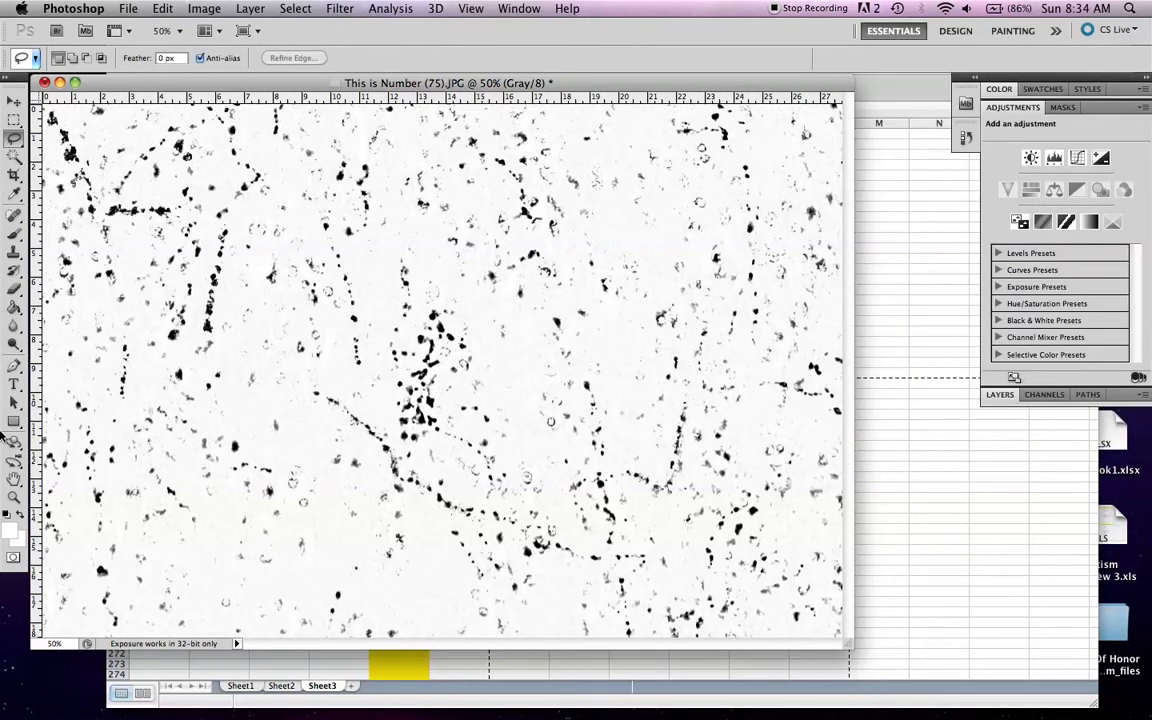
scroll(240, 405, "up", 6)
scroll(264, 453, "left", 10)
scroll(264, 453, "down", 5)
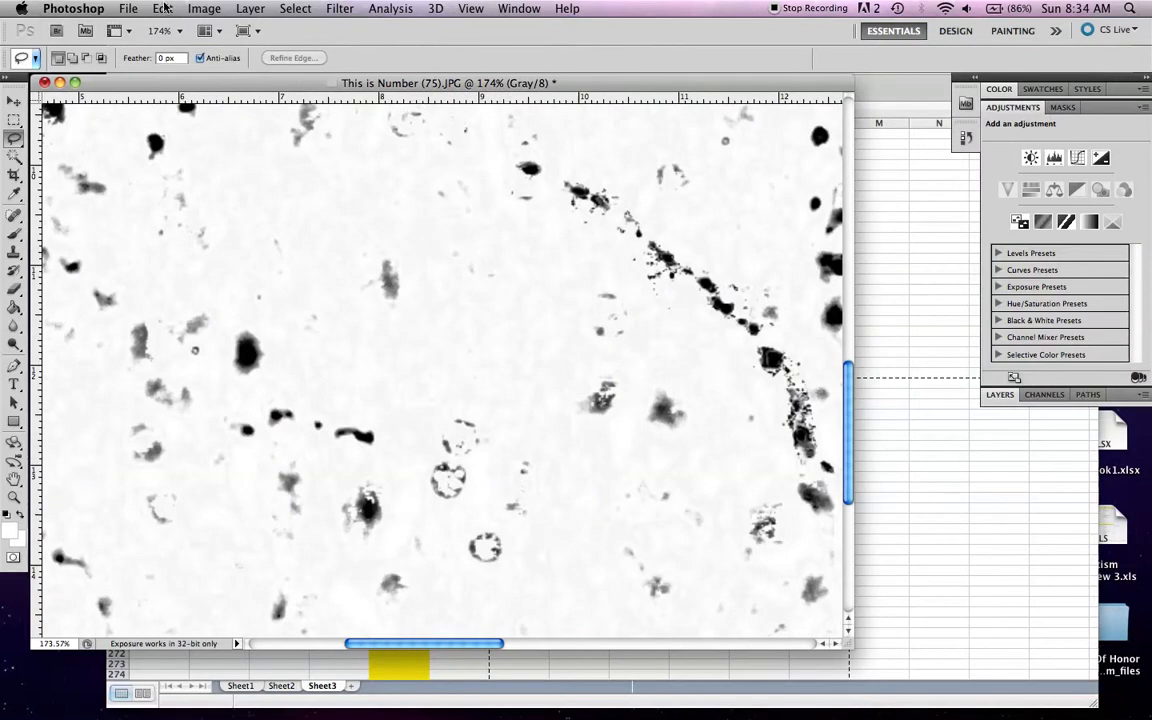
Try another Replace Color on a sampled mid-grey spot, with replacement lightness +100 and fuzziness 167, reduced to 84
left_click(198, 7)
mouse_move(229, 62)
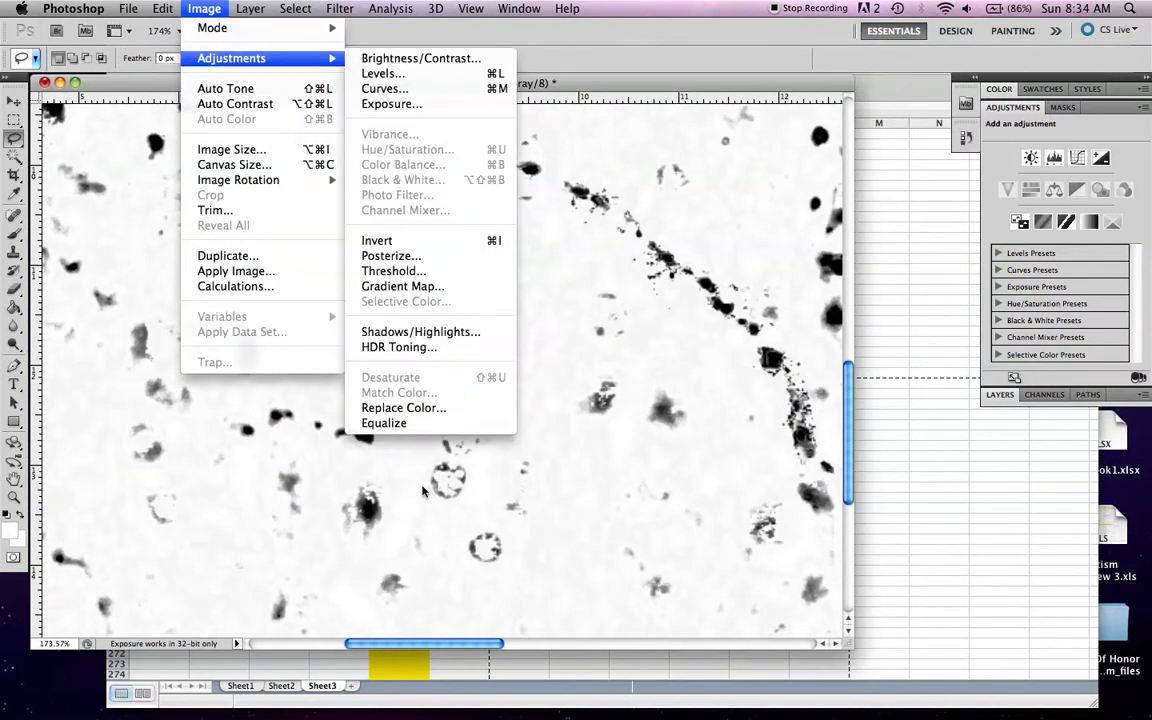
left_click(403, 407)
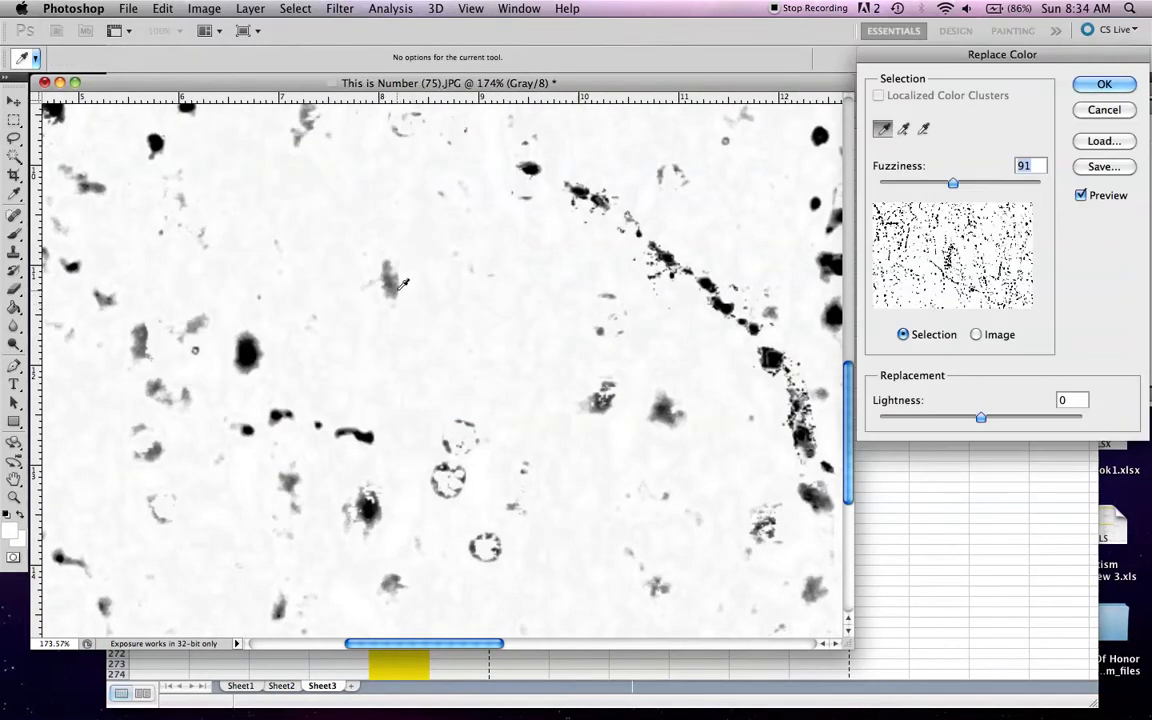
left_click(389, 278)
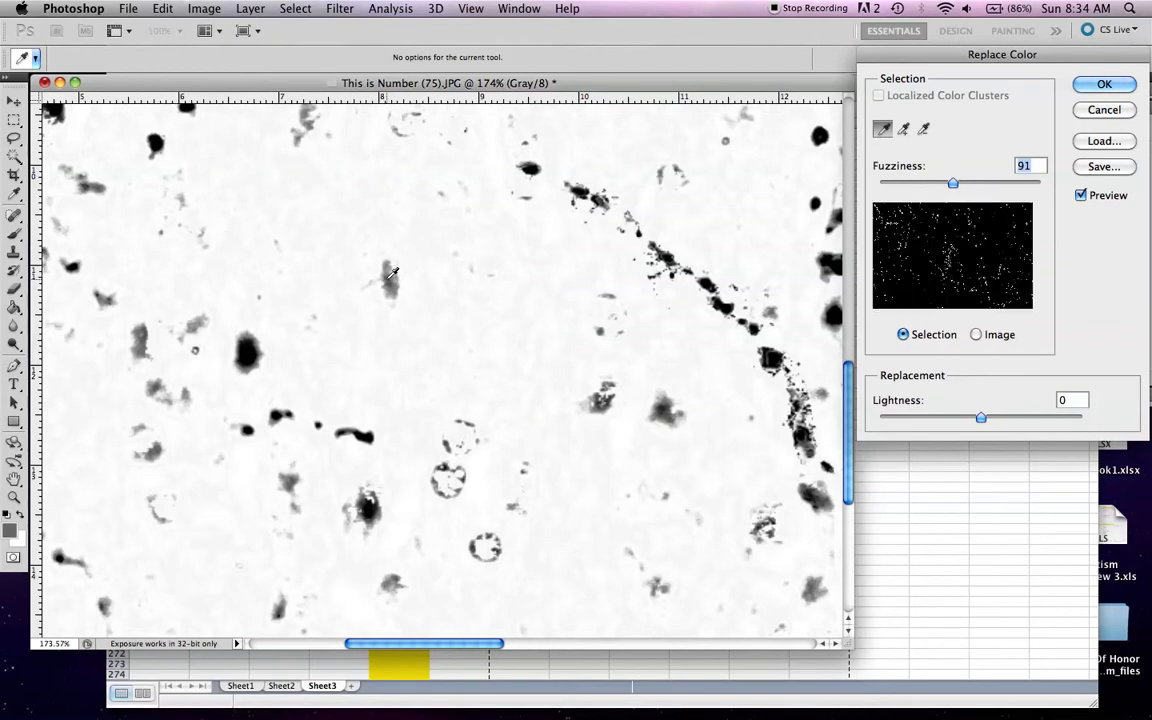
left_click(1086, 424)
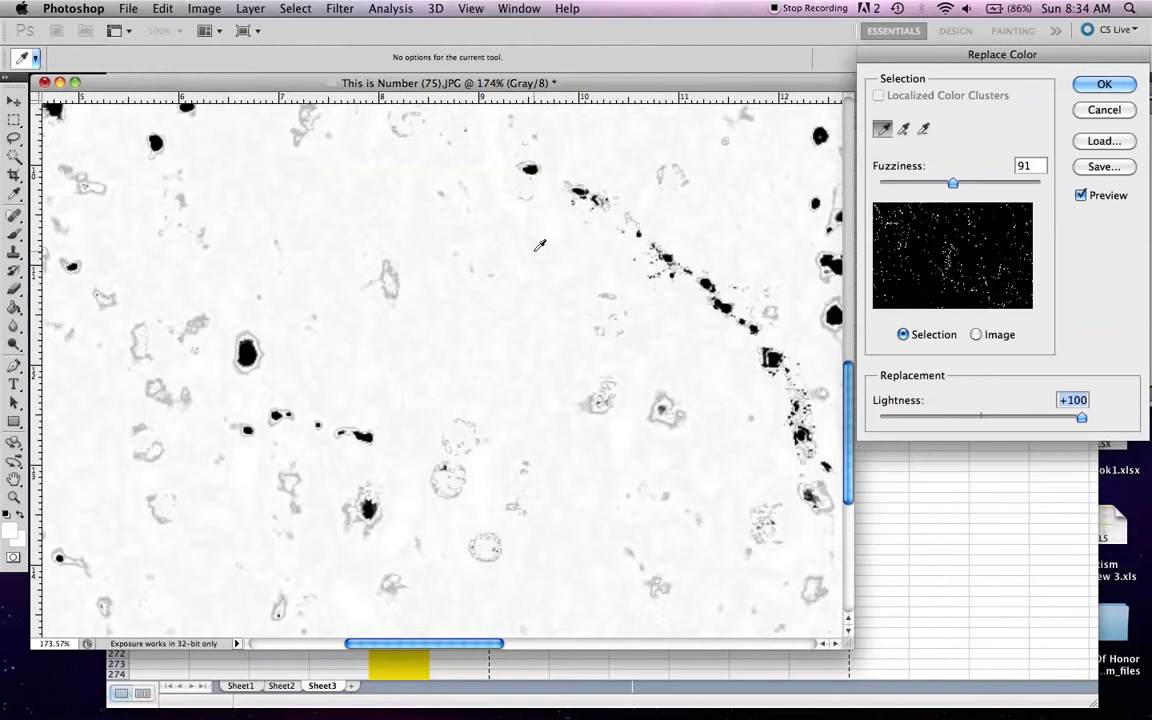
left_click_drag(953, 183, 1014, 183)
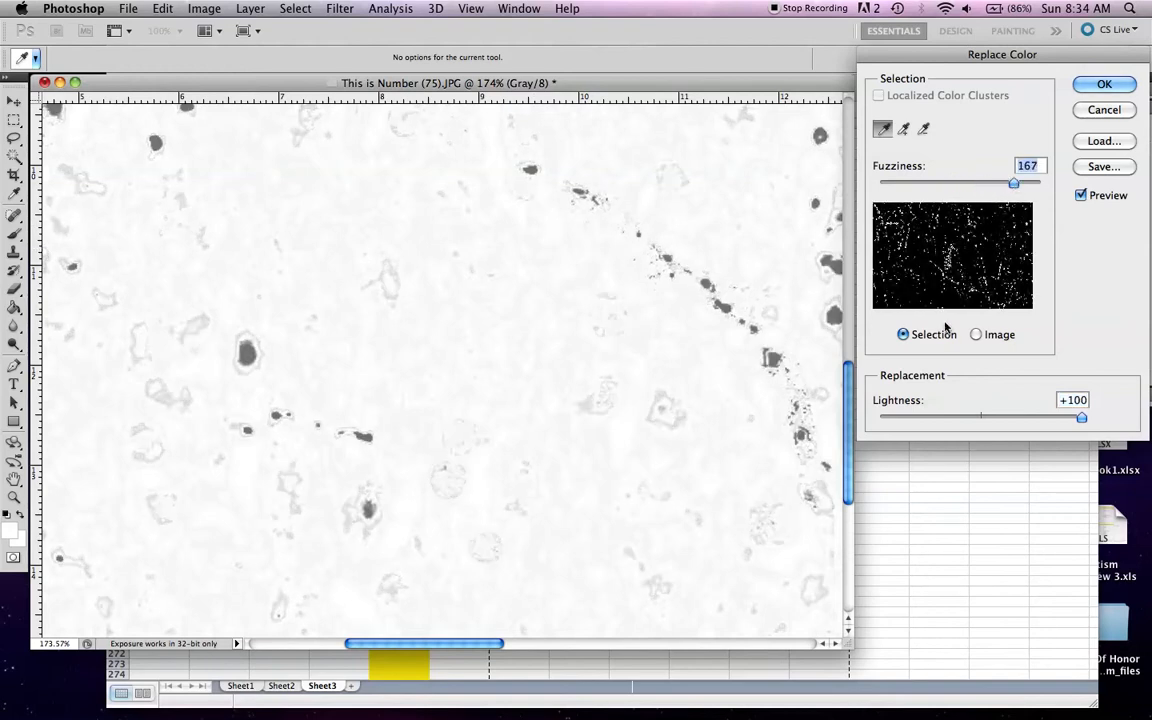
left_click_drag(953, 183, 947, 184)
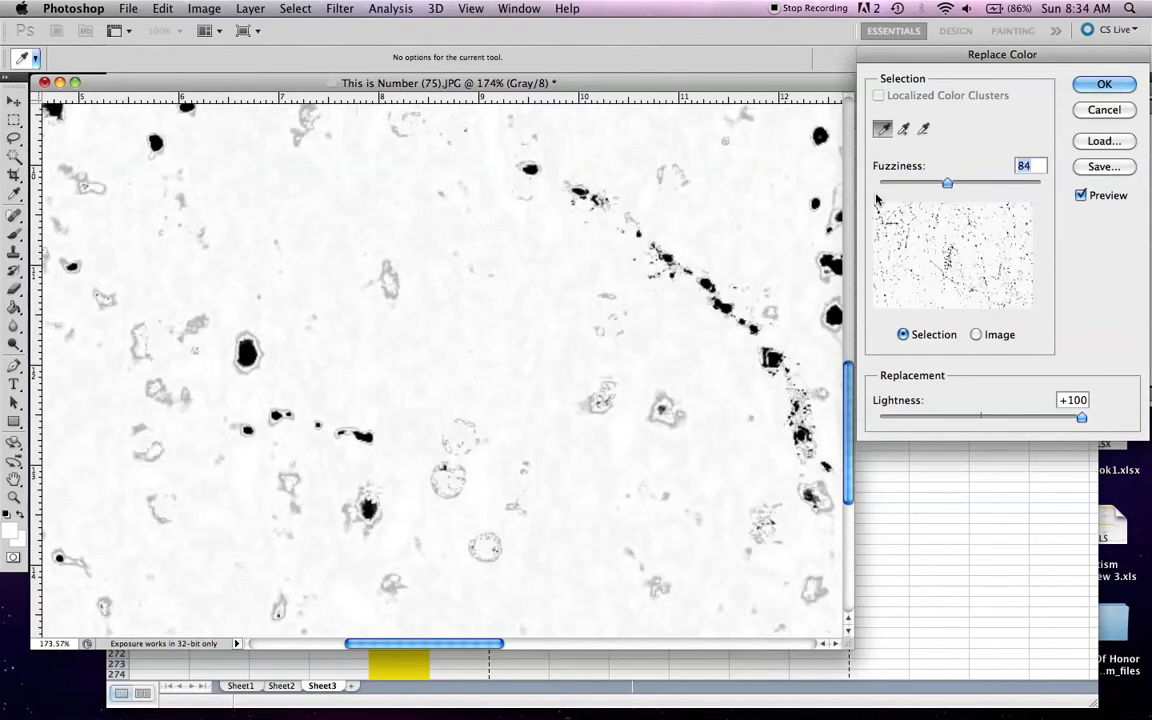
Compare the grey spots across the image by alternating the replacement lightness between about 0 and +100, and cancel the replacement
key("super+minus")
key("super+minus")
key("super+minus")
key("super+minus")
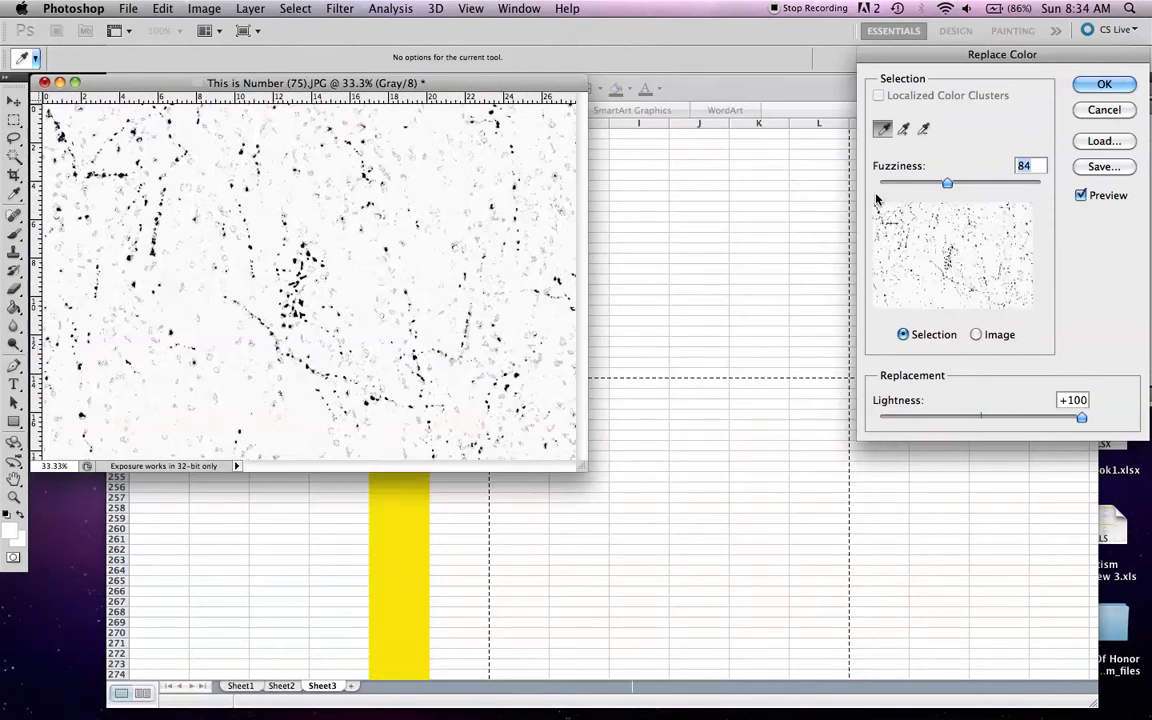
key("super+plus")
key("super+plus")
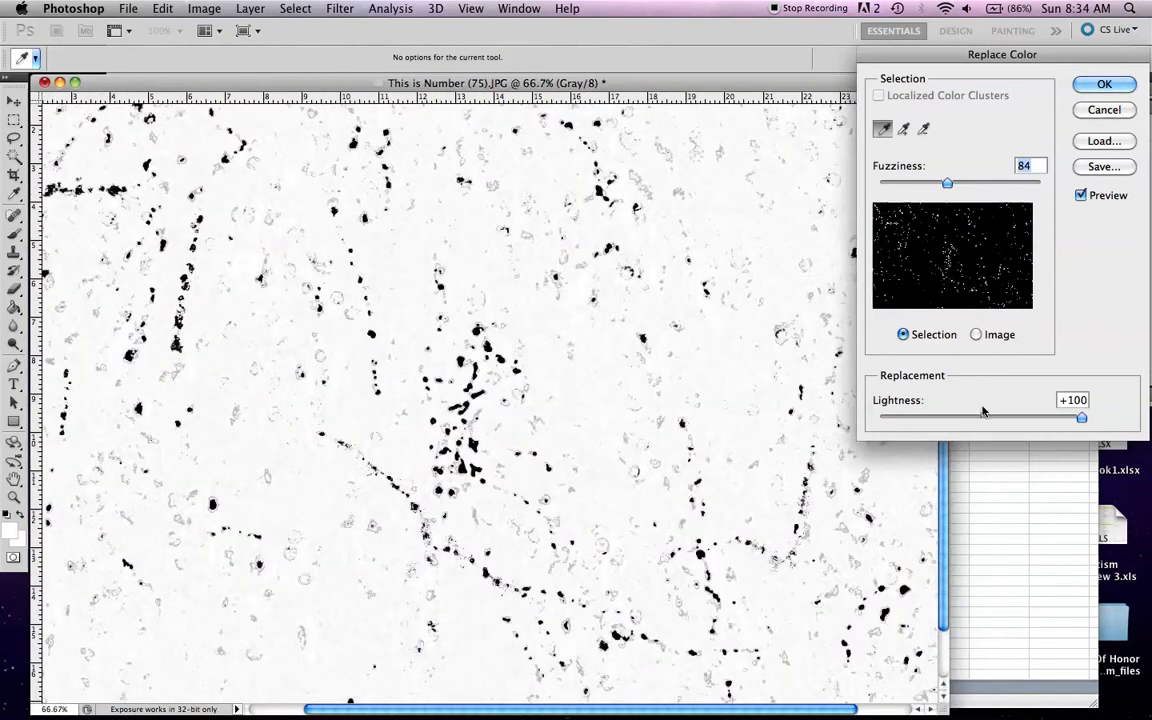
left_click(983, 420)
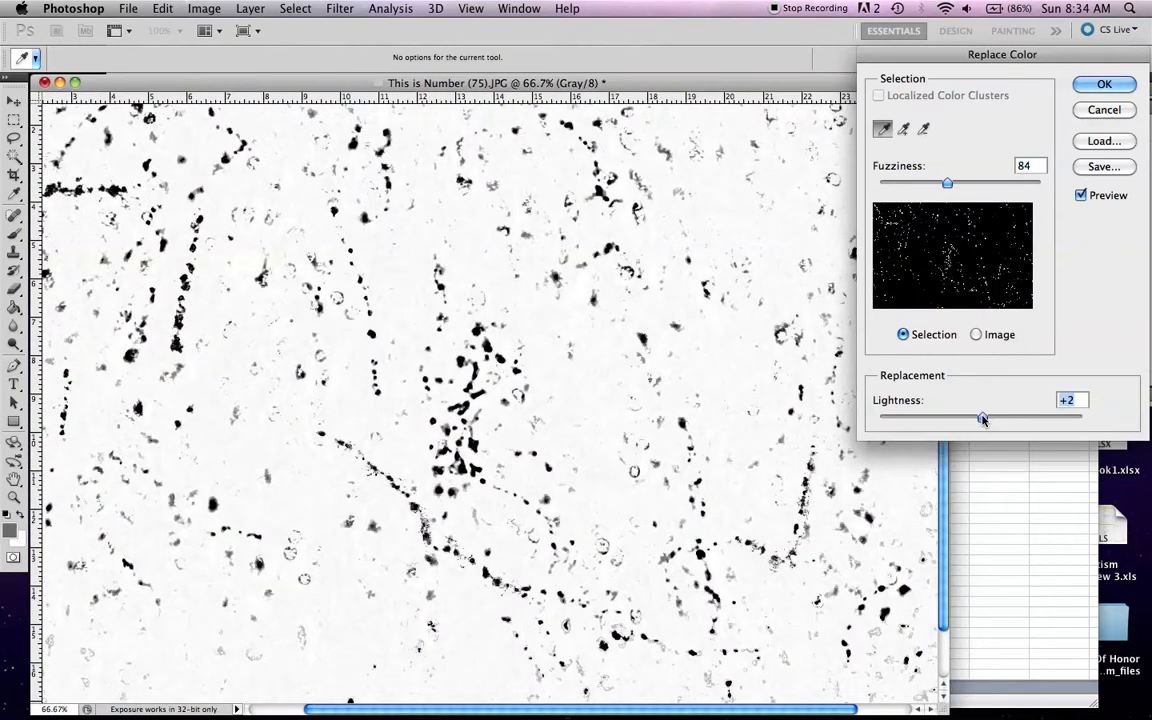
left_click(1083, 418)
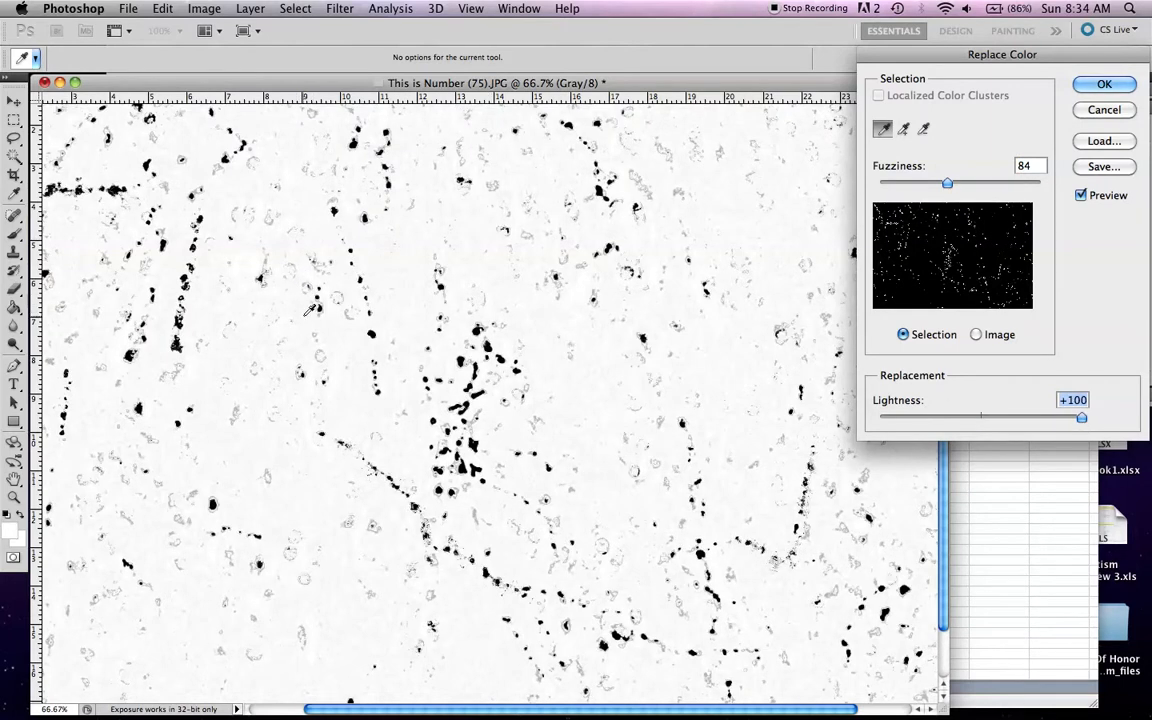
left_click(982, 418)
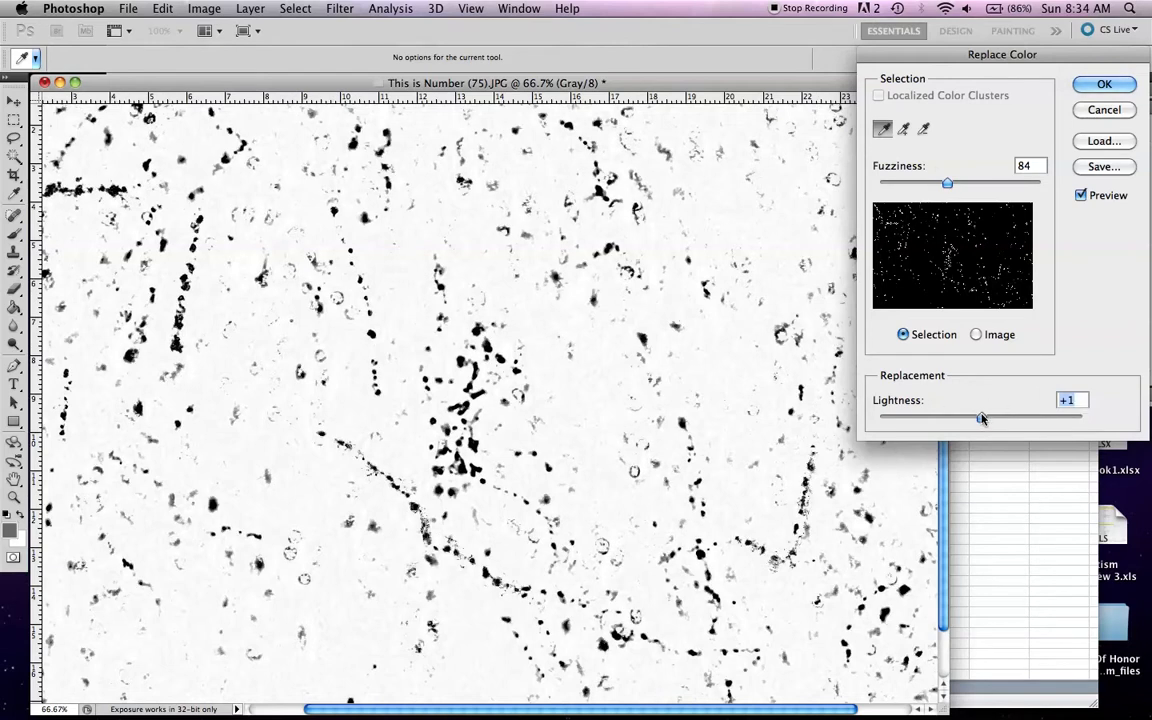
left_click(1082, 418)
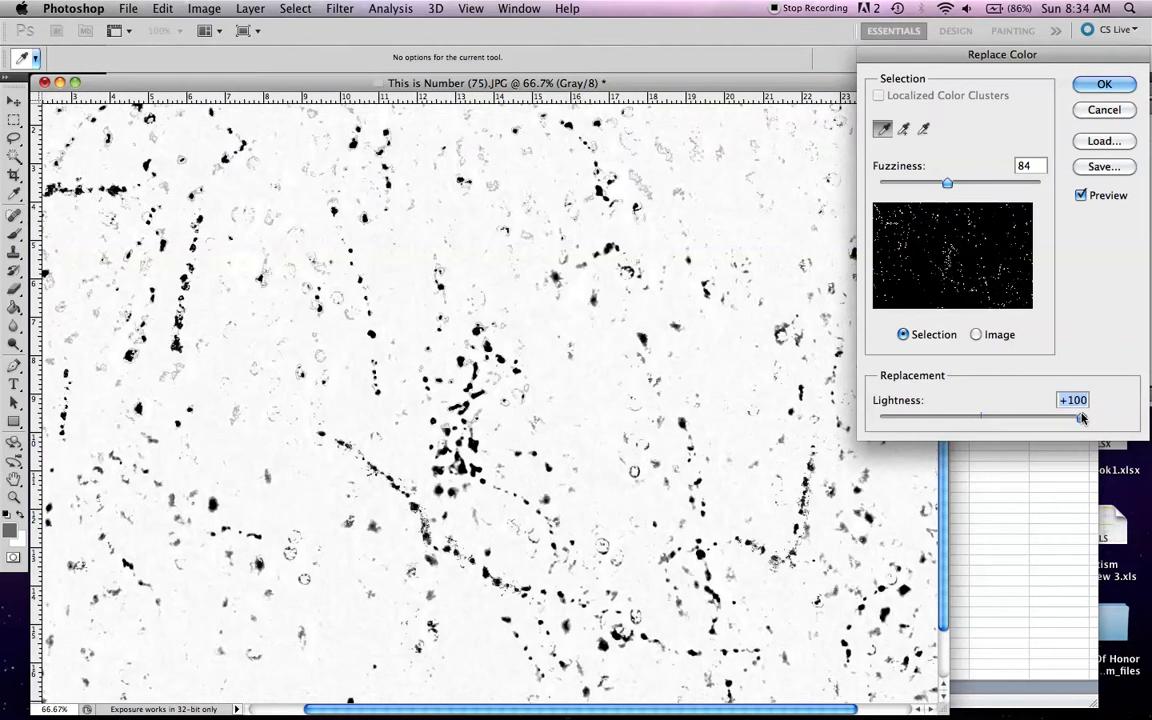
left_click(979, 417)
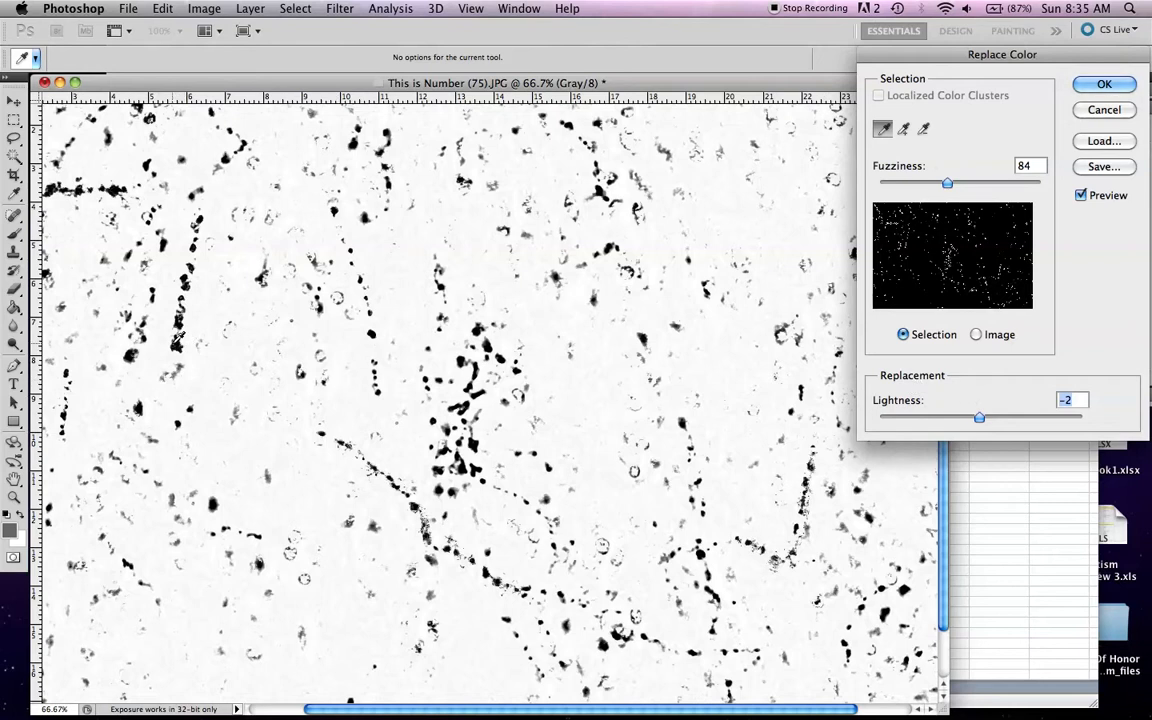
left_click(1084, 418)
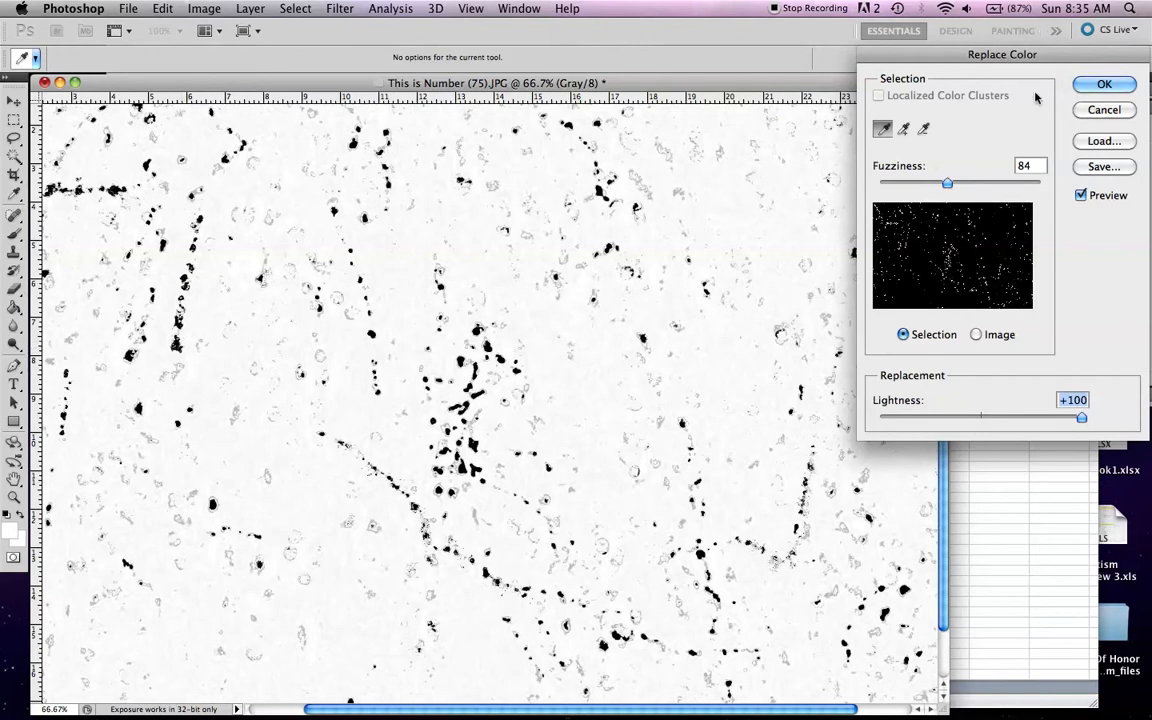
left_click(1095, 110)
Whiten the remaining off-white background with a Replace Color at fuzziness 91 and replacement lightness +100, and apply it
scroll(599, 294, "up", 5)
scroll(599, 294, "down", 5)
scroll(599, 294, "left", 6)
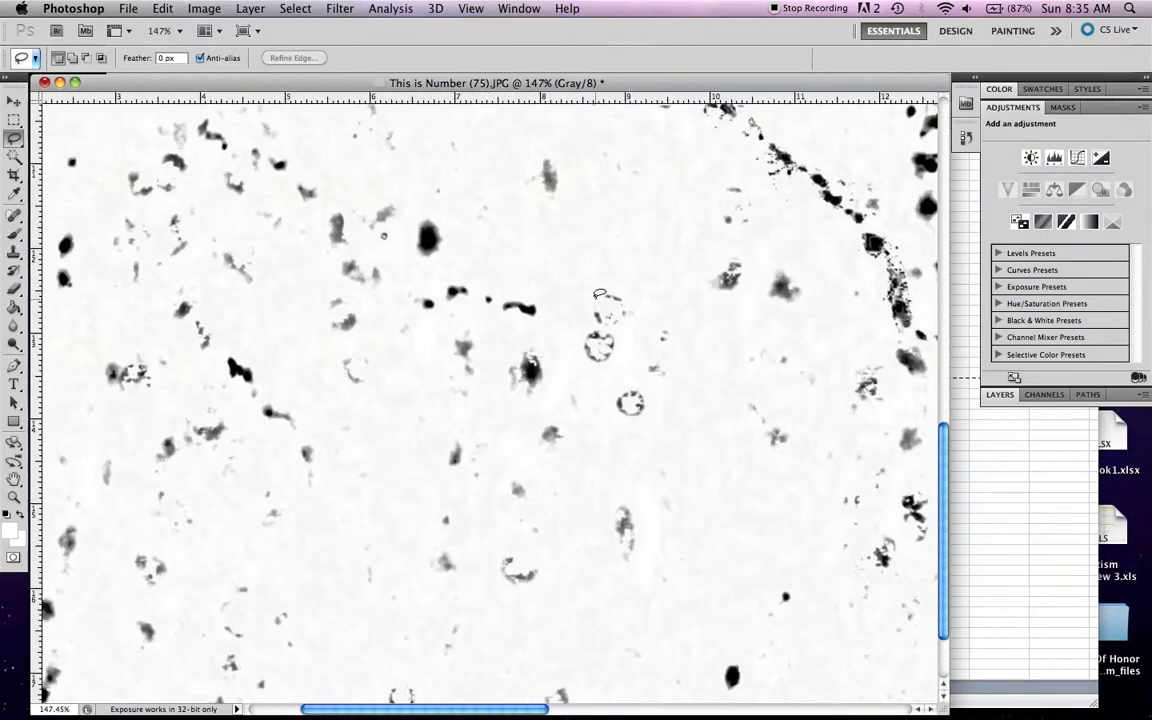
scroll(599, 294, "up", 5)
scroll(603, 293, "right", 3)
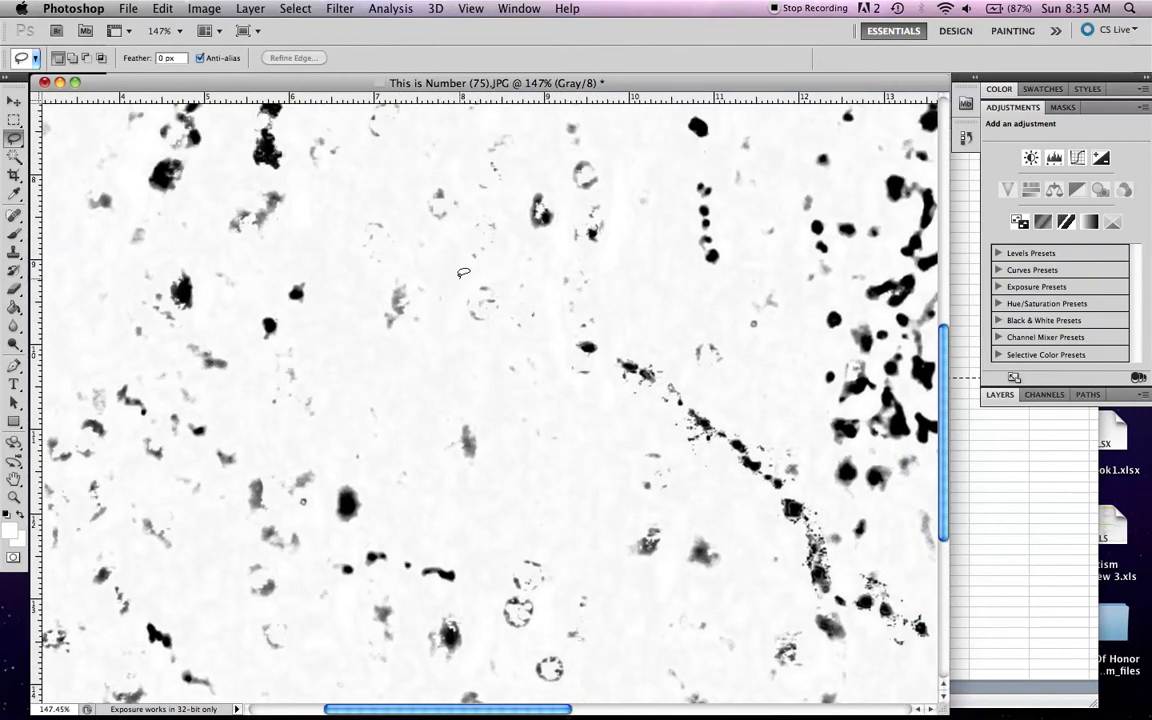
left_click(206, 9)
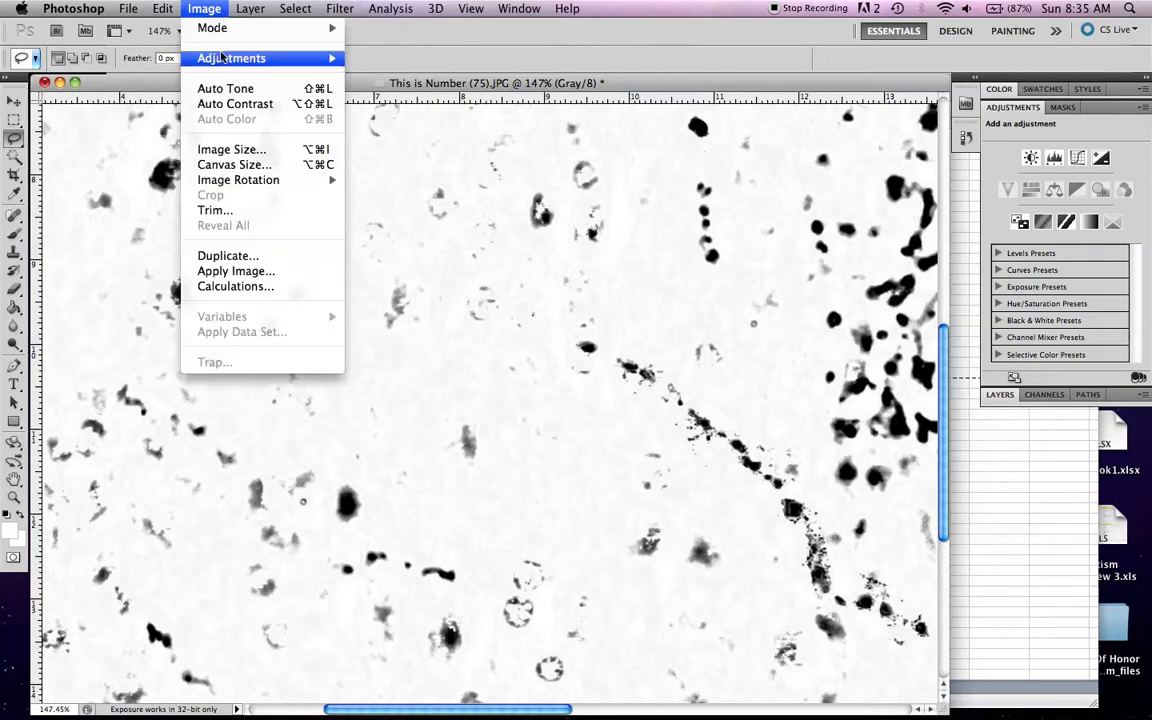
mouse_move(212, 55)
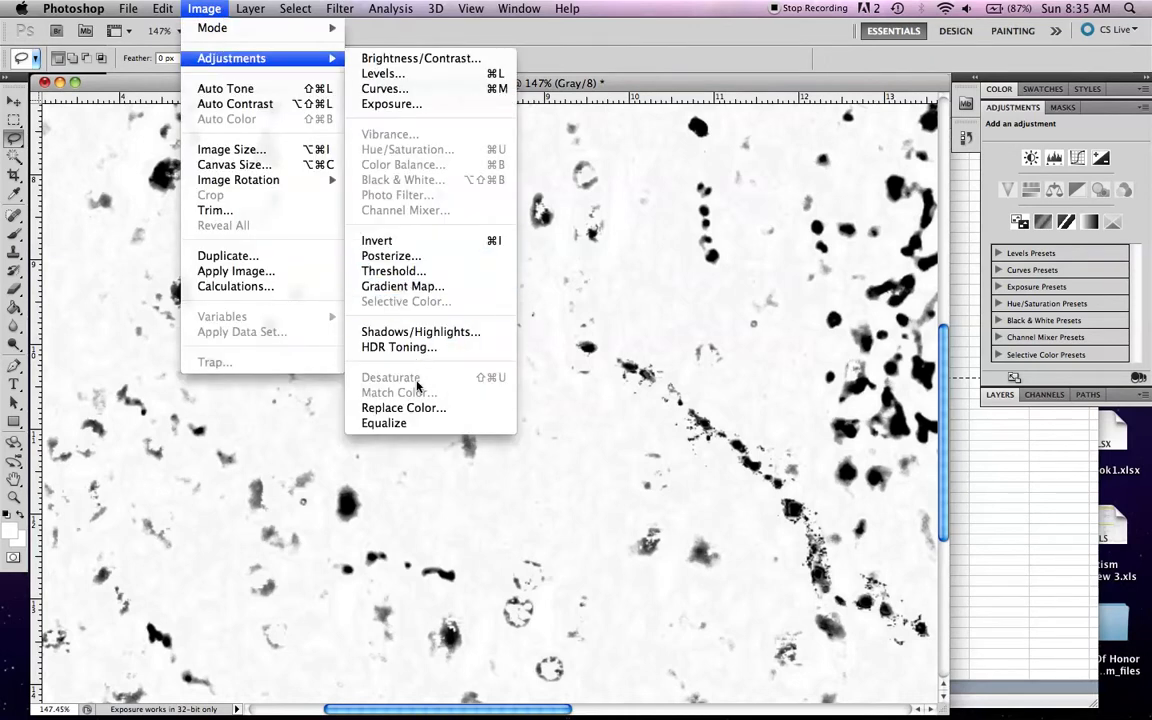
left_click(405, 407)
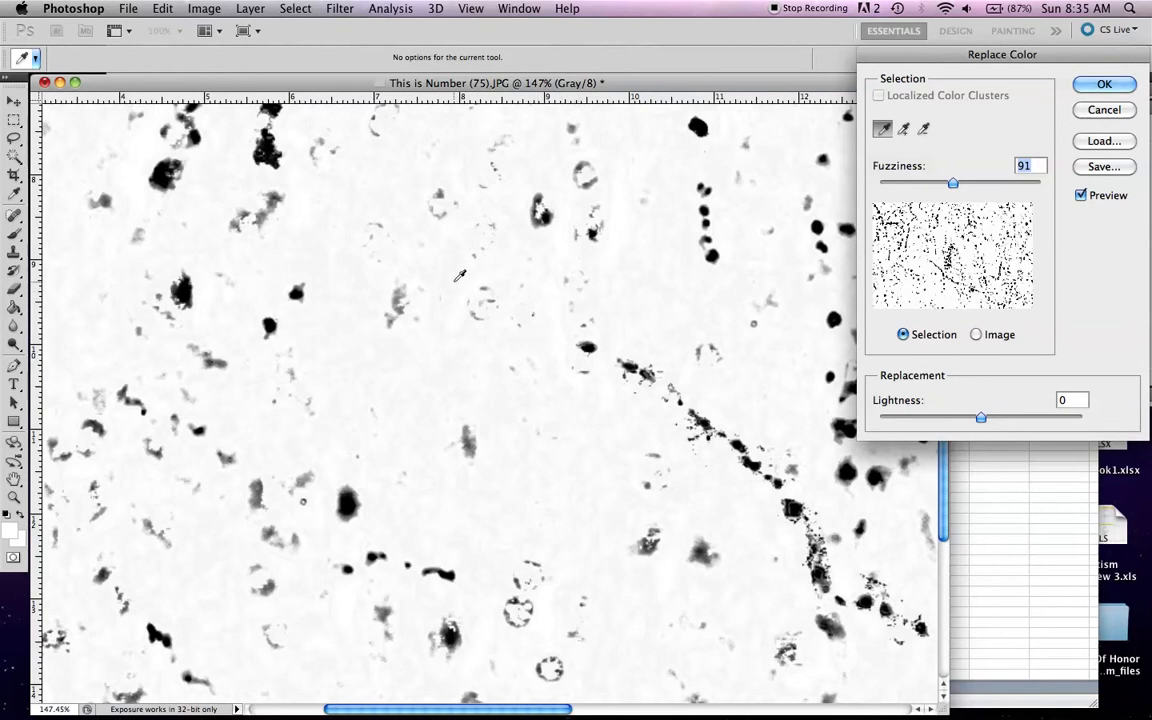
left_click(1078, 418)
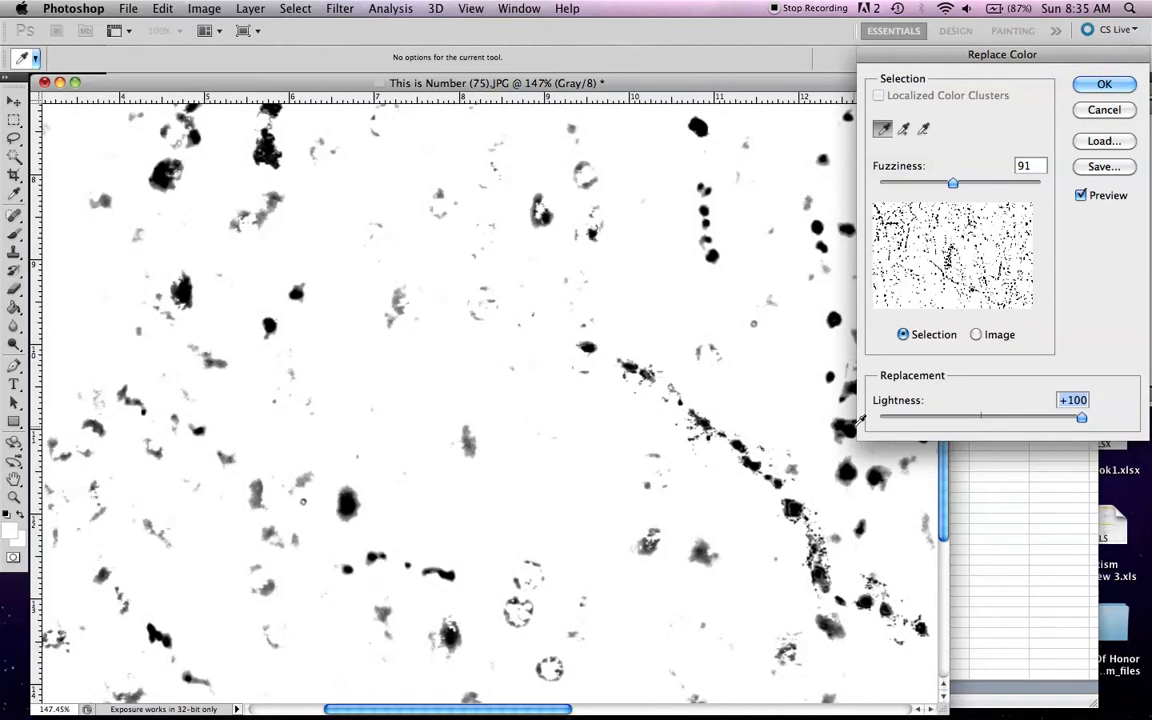
key("Return")
key("super+minus")
key("super+minus")
key("super+minus")
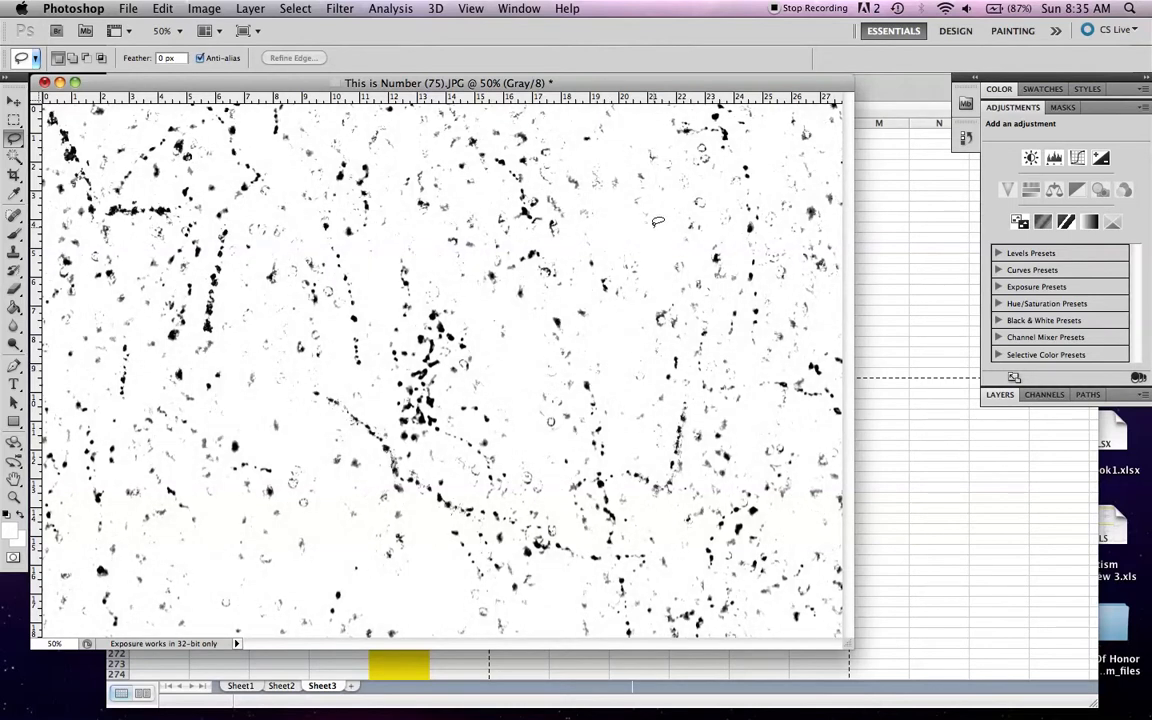
Start a Replace Color at fuzziness 91, sample a mid-grey fragment beside the dark spots and set the replacement lightness to +100
scroll(664, 222, "up", 5)
scroll(664, 222, "up", 4)
scroll(664, 222, "right", 5)
scroll(664, 222, "up", 10)
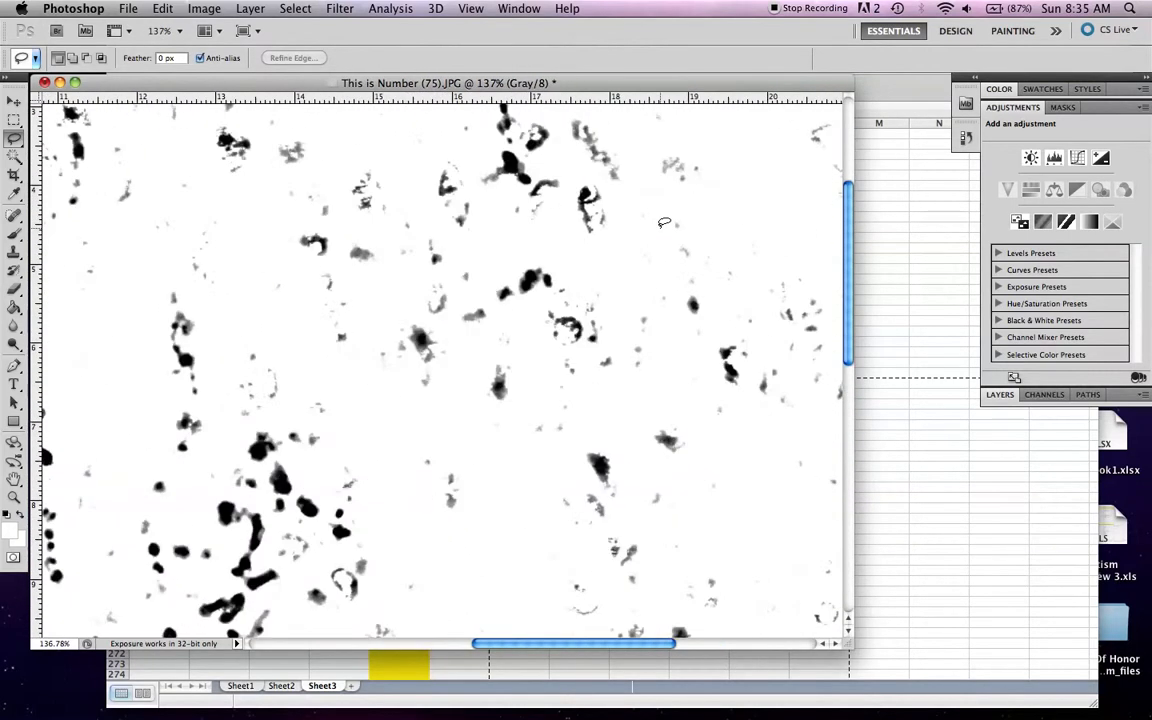
scroll(689, 282, "up", 3)
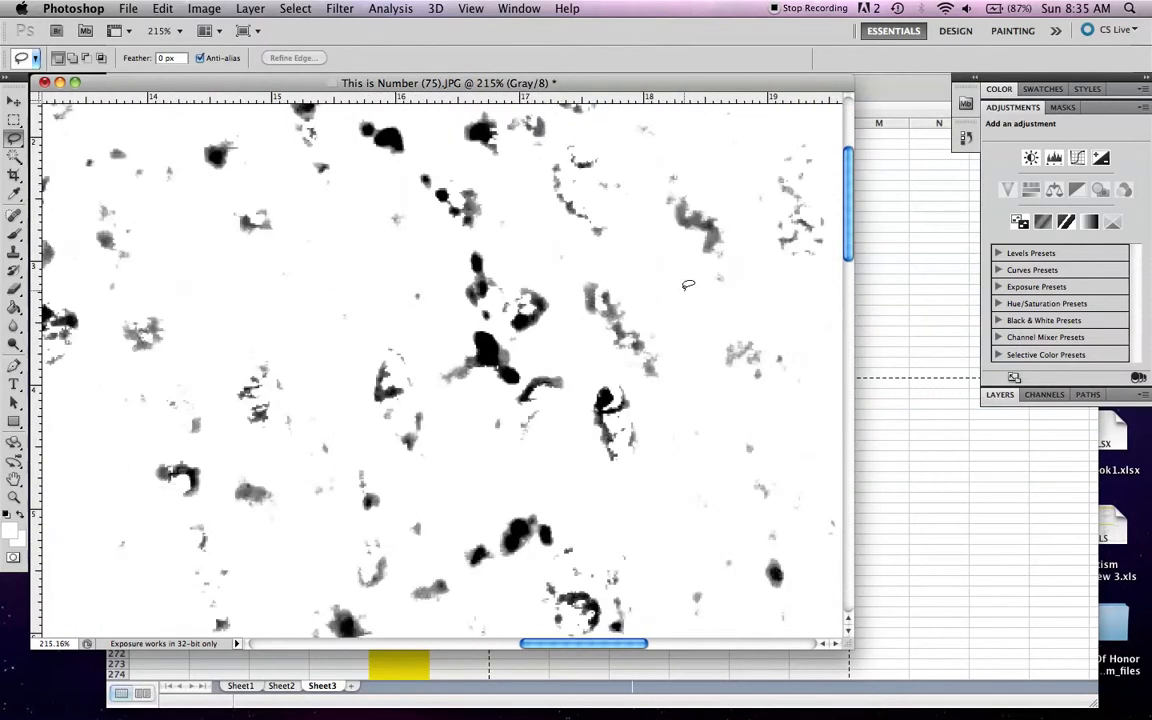
scroll(767, 338, "up", 2)
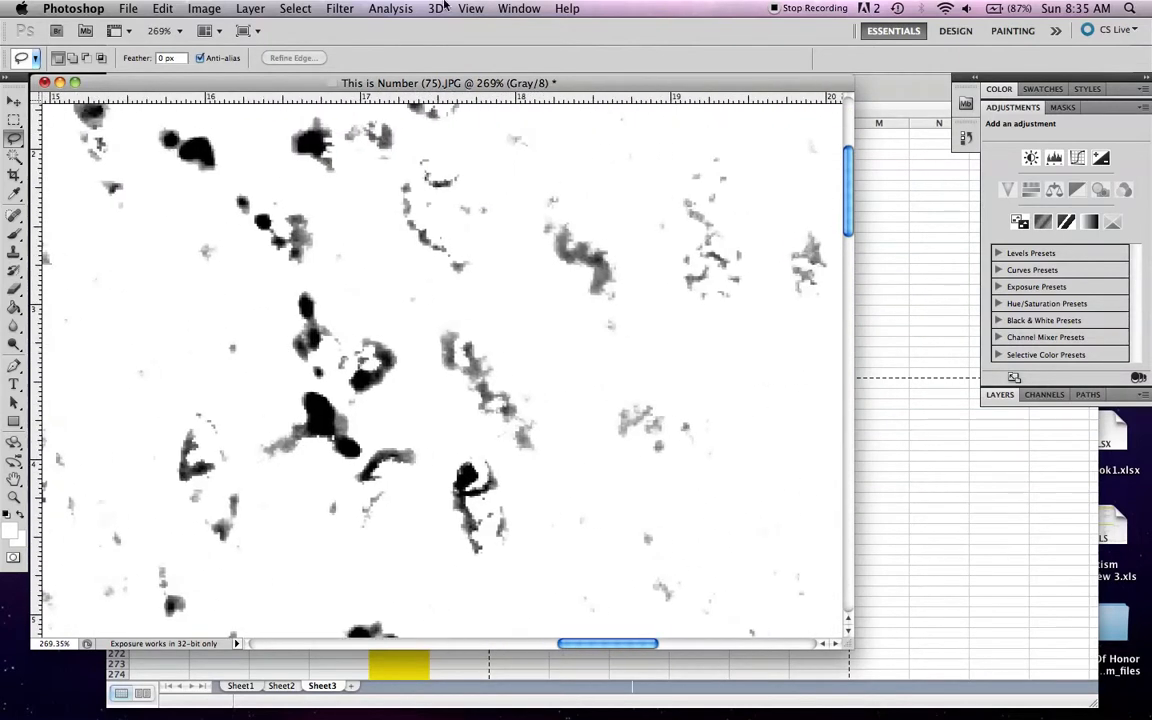
left_click(250, 8)
mouse_move(227, 8)
mouse_move(227, 58)
left_click(445, 481)
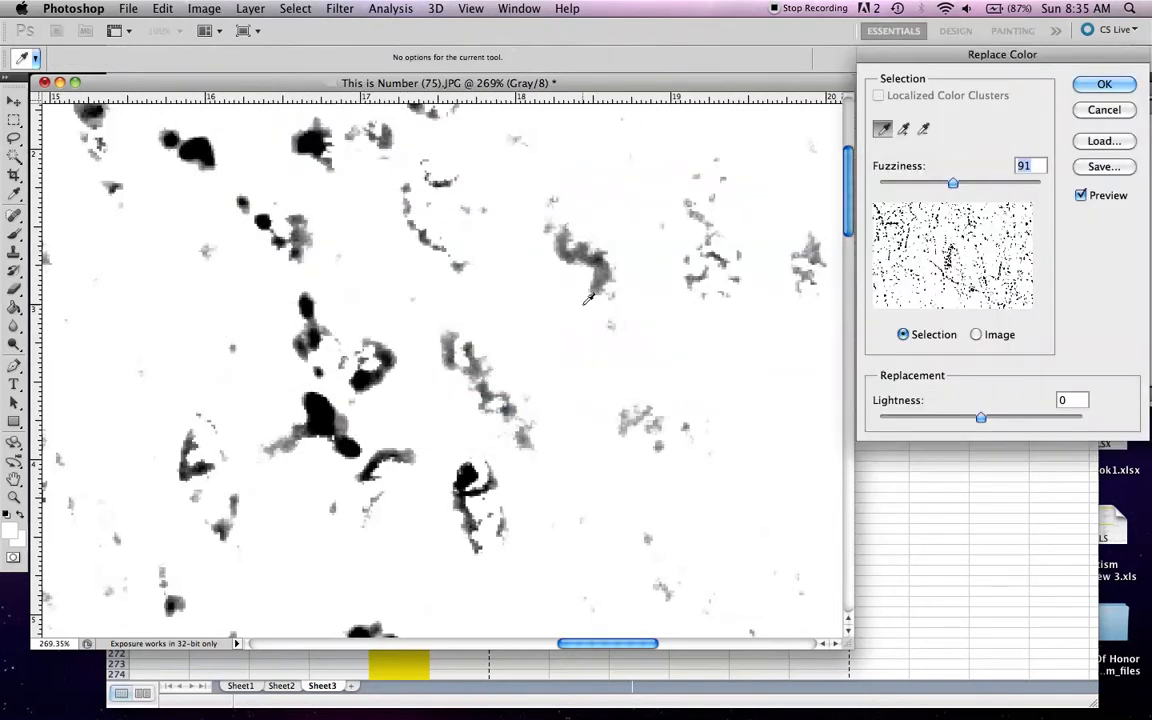
left_click(603, 280)
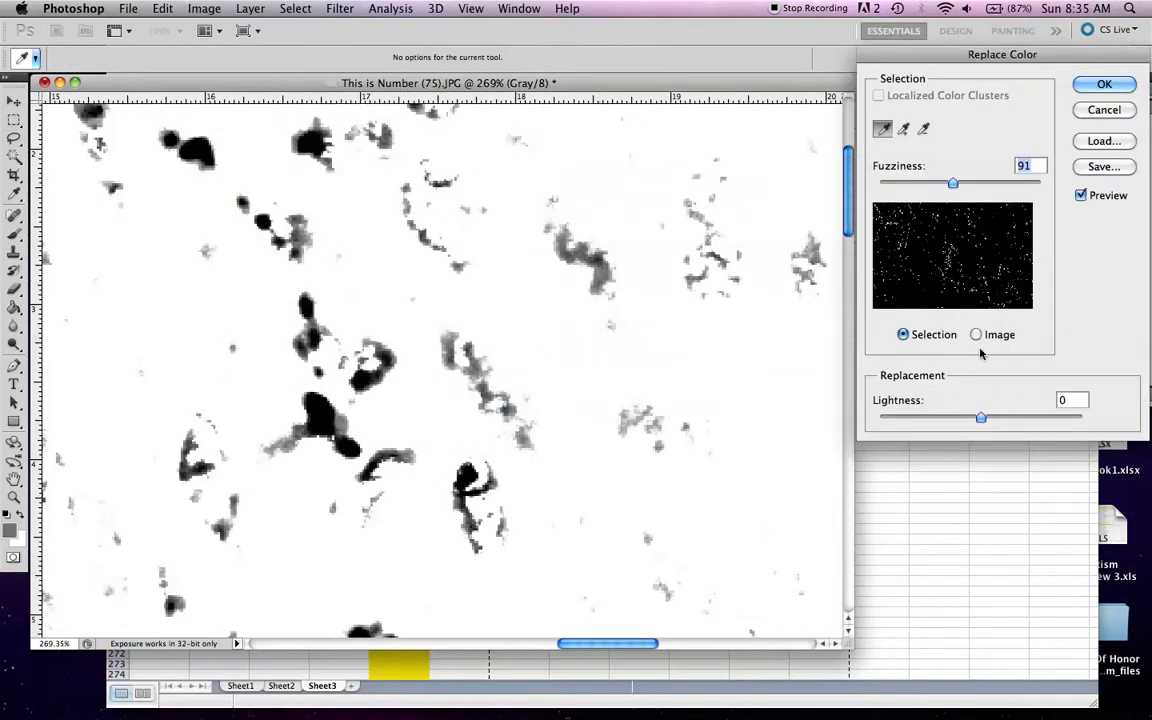
left_click(1080, 418)
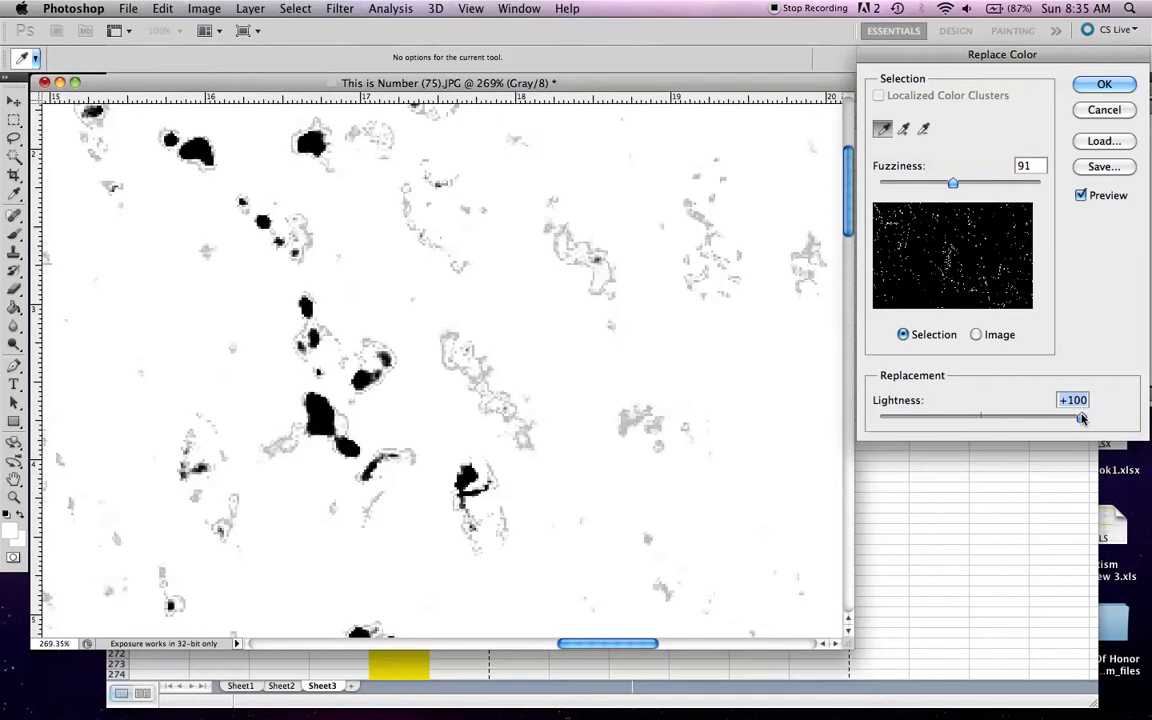
Compare the mid-grey fragments with their lightened version, up close and across the whole image, by alternating the replacement lightness between about 0 and +100, ending at -4
left_click(980, 418)
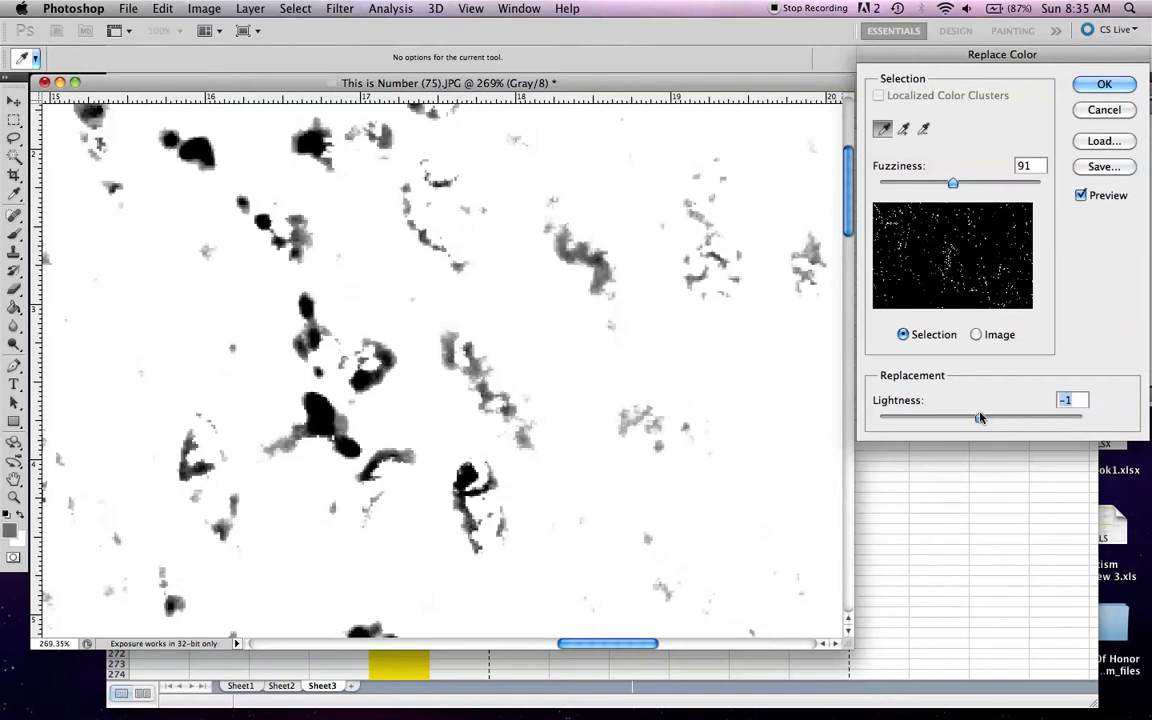
left_click(1080, 418)
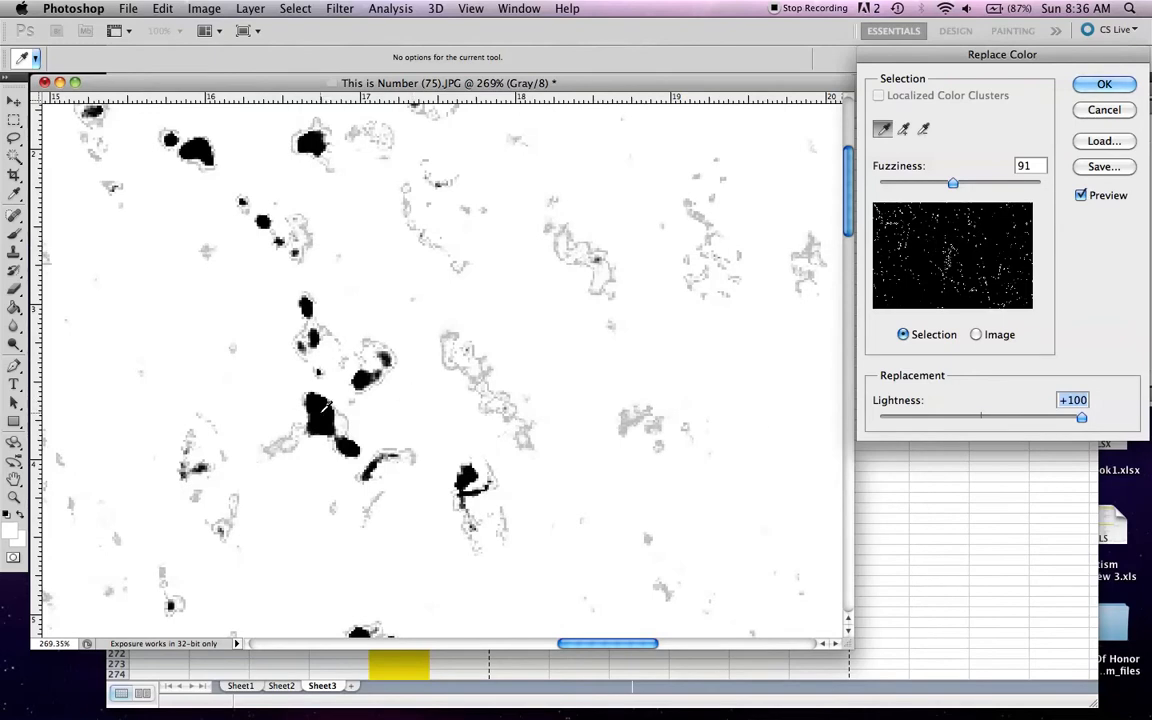
left_click(981, 418)
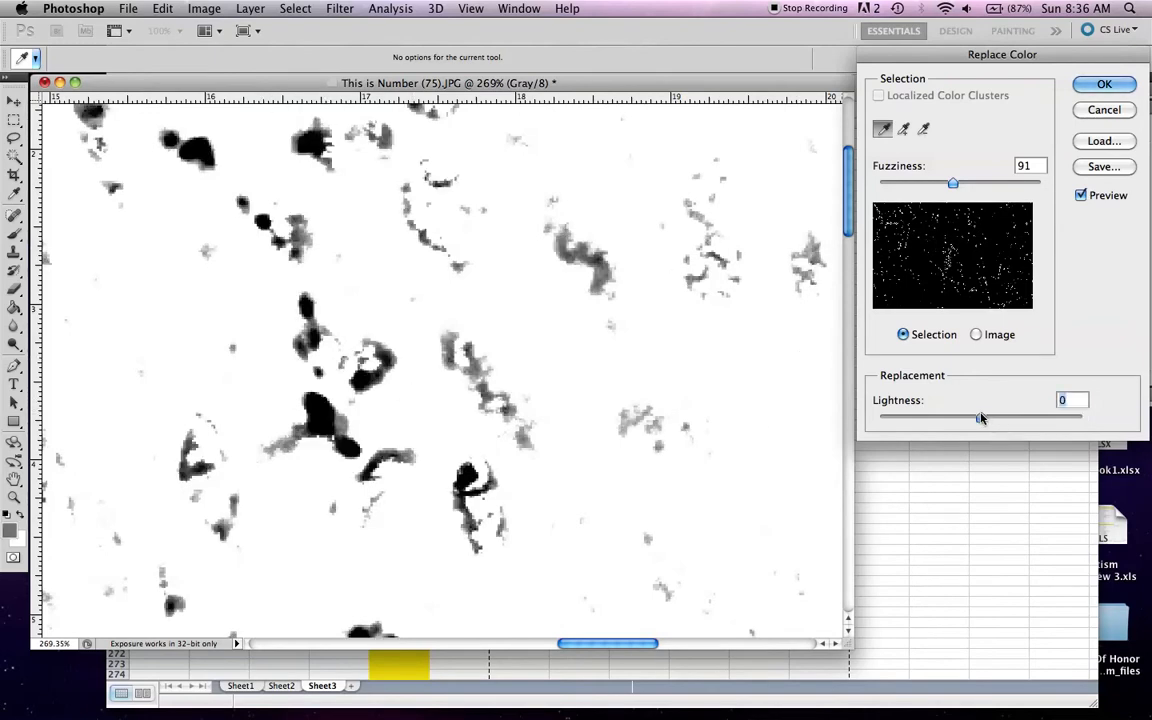
left_click(1081, 418)
key("super+minus")
key("super+minus")
key("super+minus")
key("super+minus")
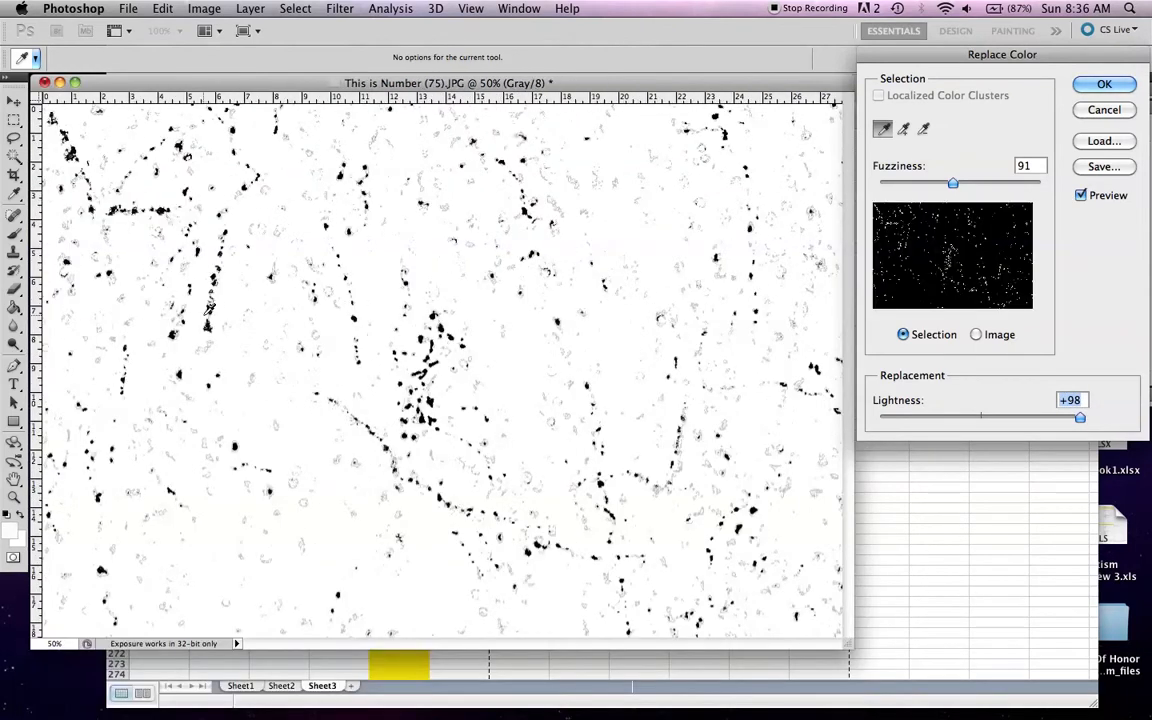
left_click(981, 418)
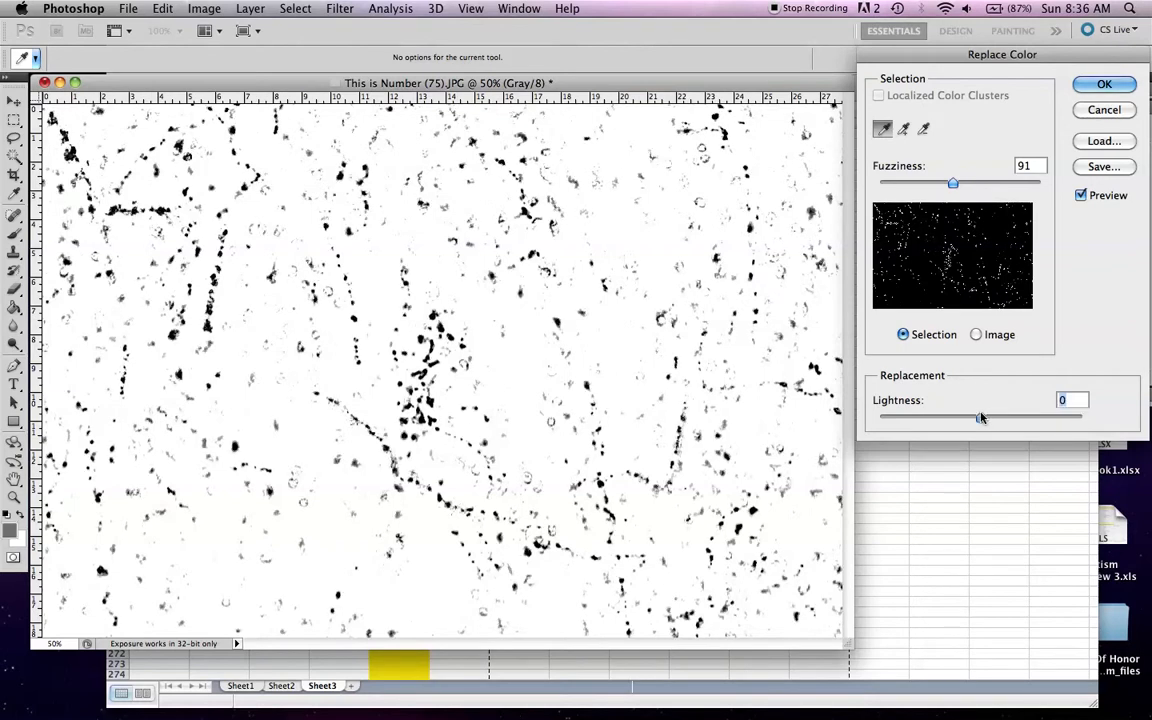
left_click(1079, 419)
left_click_drag(1073, 418, 977, 418)
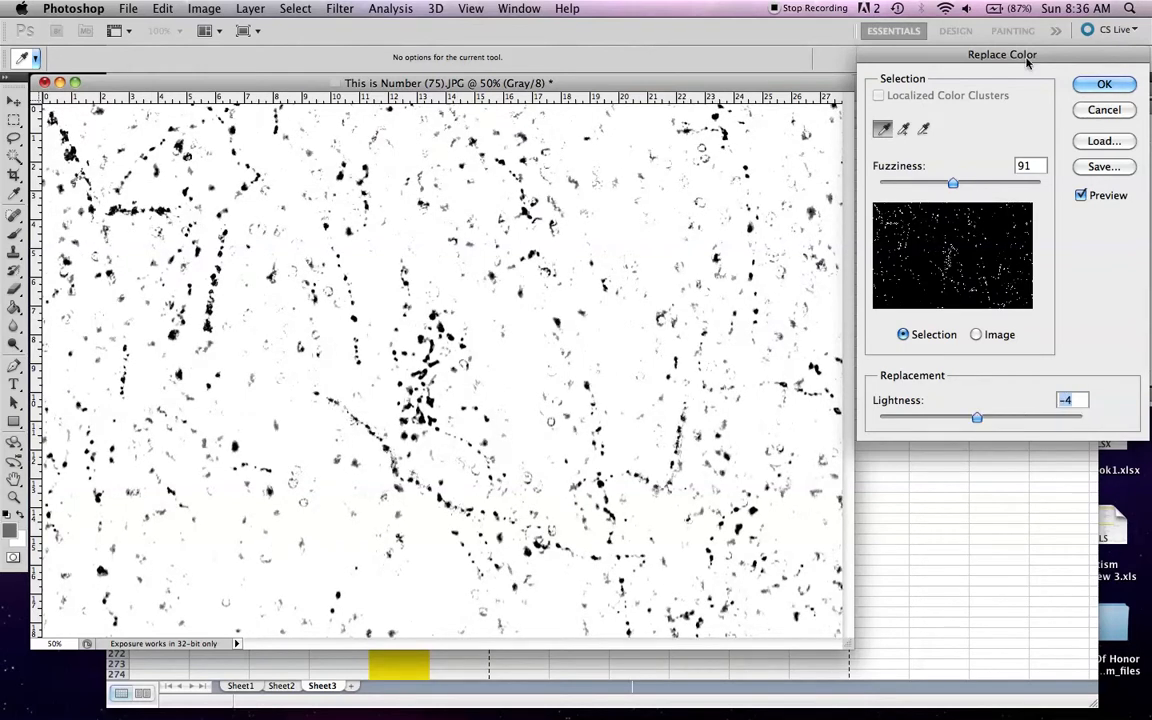
Cancel the replacement and examine the mid-grey fragments and dark fibre spots up close
left_click(1093, 111)
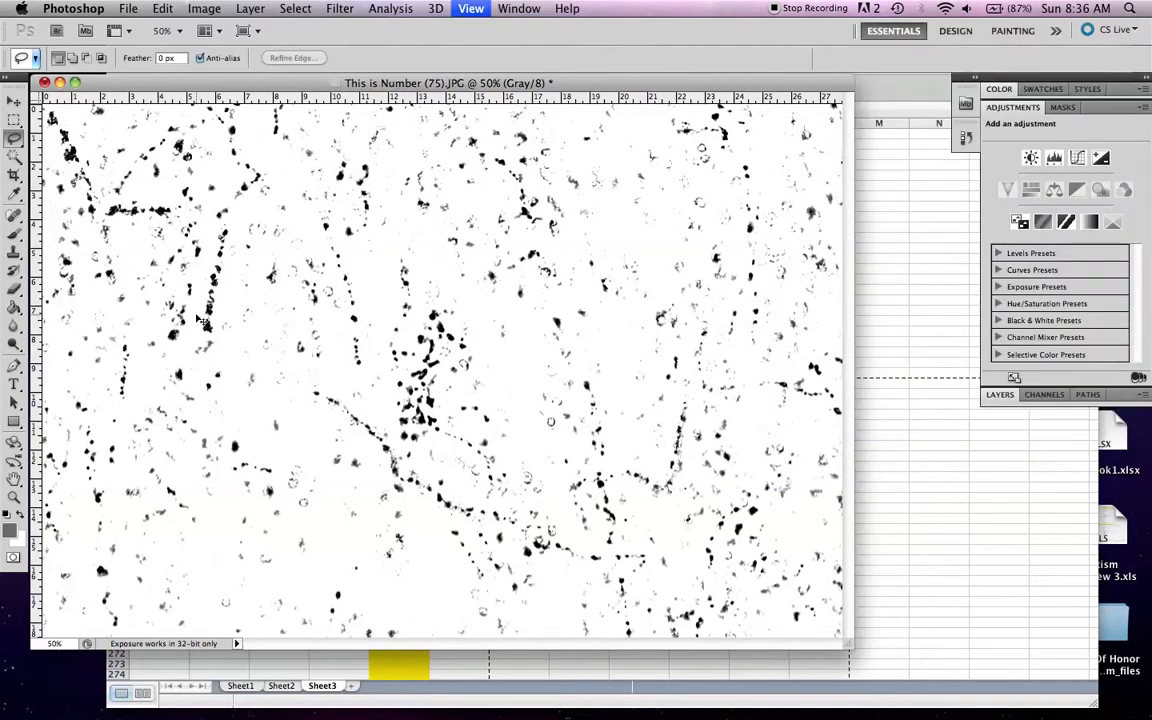
key("super+plus")
key("super+plus")
key("super+plus")
scroll(200, 308, "left", 10)
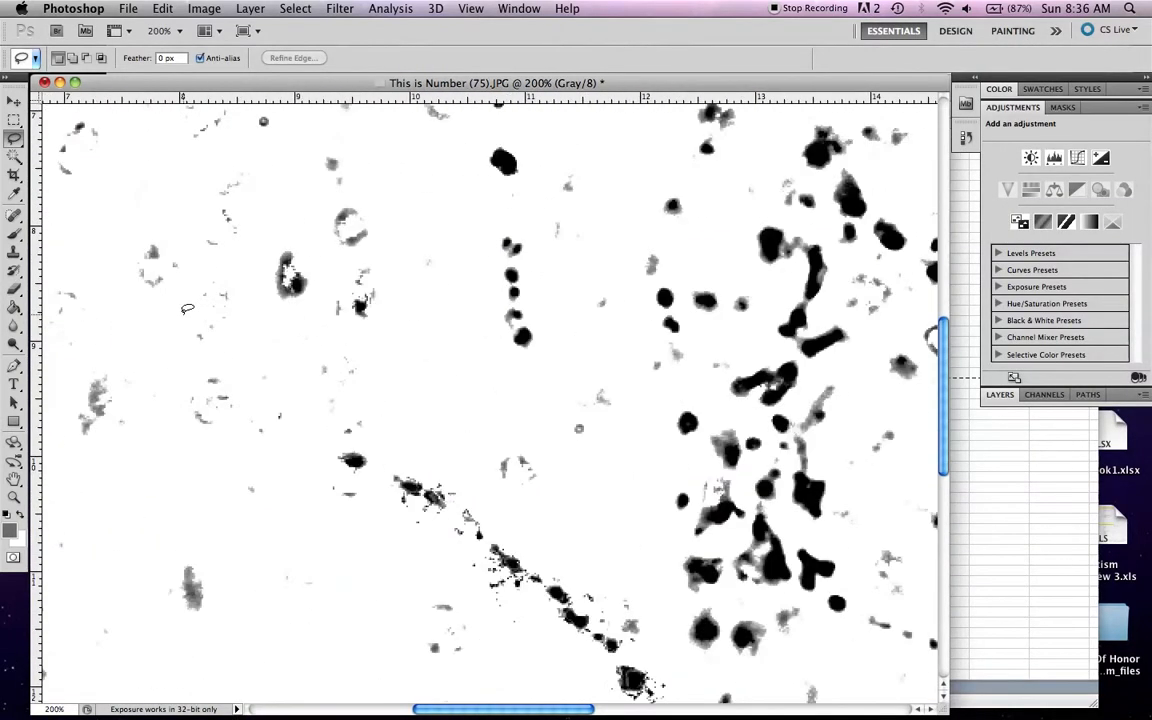
scroll(195, 308, "down", 5)
scroll(187, 308, "left", 12)
scroll(187, 308, "down", 5)
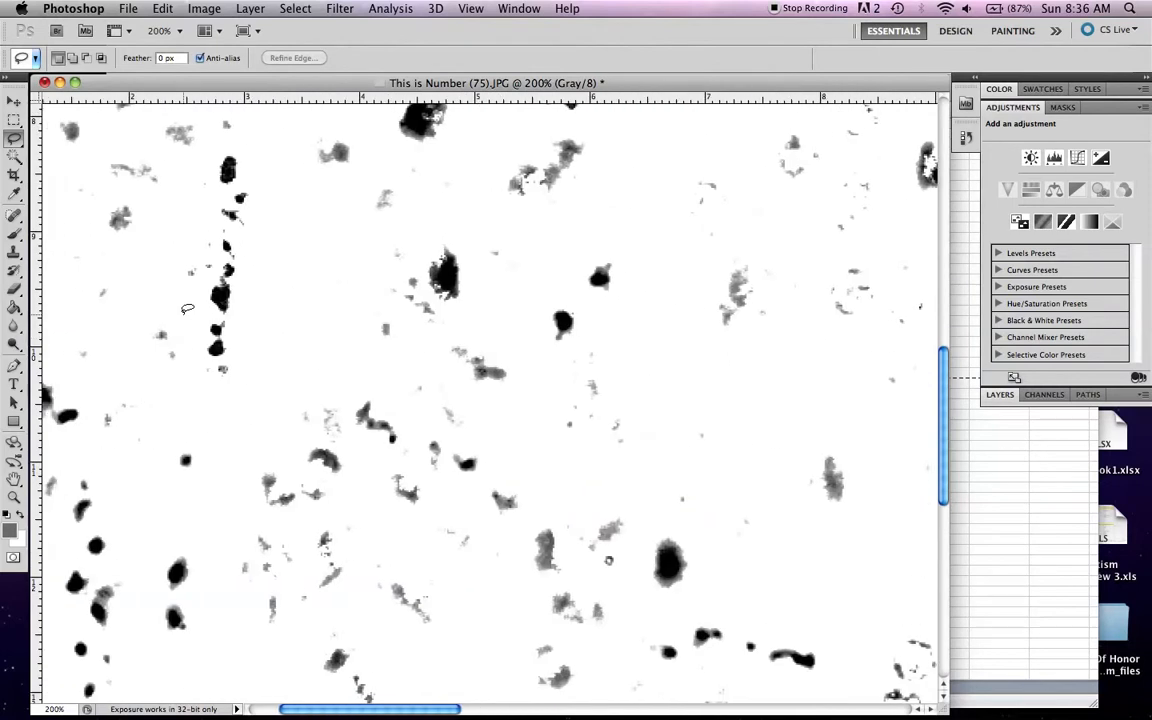
scroll(187, 308, "down", 9)
scroll(187, 308, "right", 4)
scroll(187, 308, "up", 3)
scroll(187, 308, "left", 5)
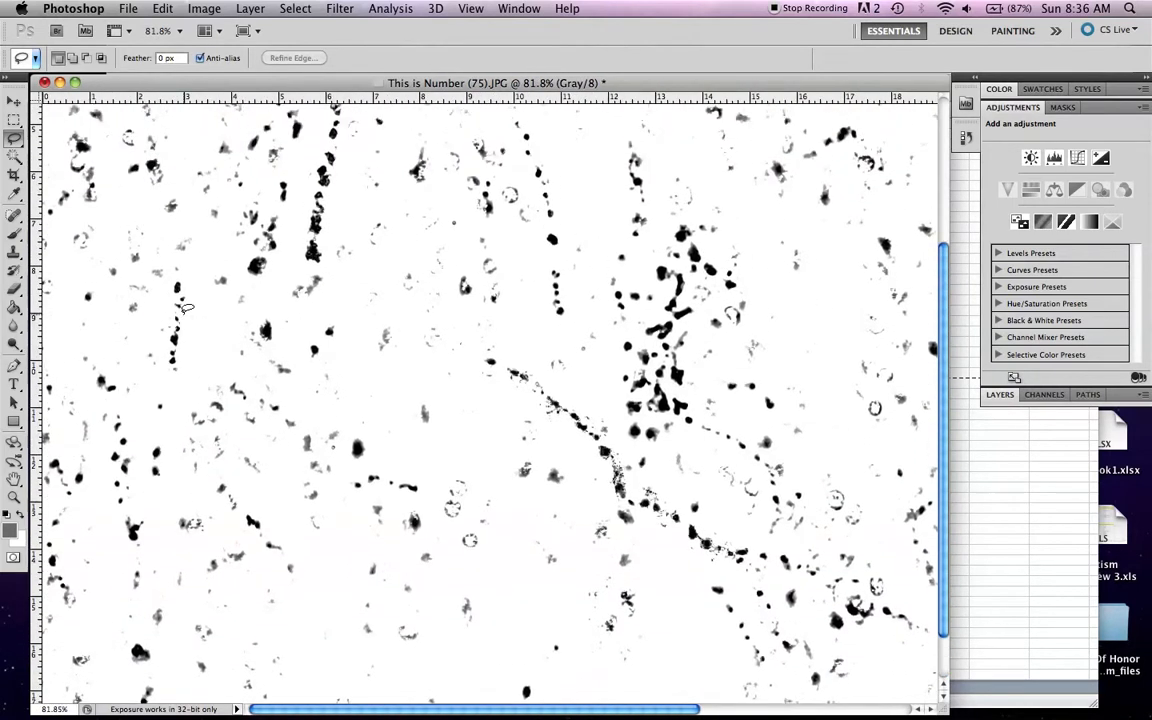
scroll(312, 244, "up", 6)
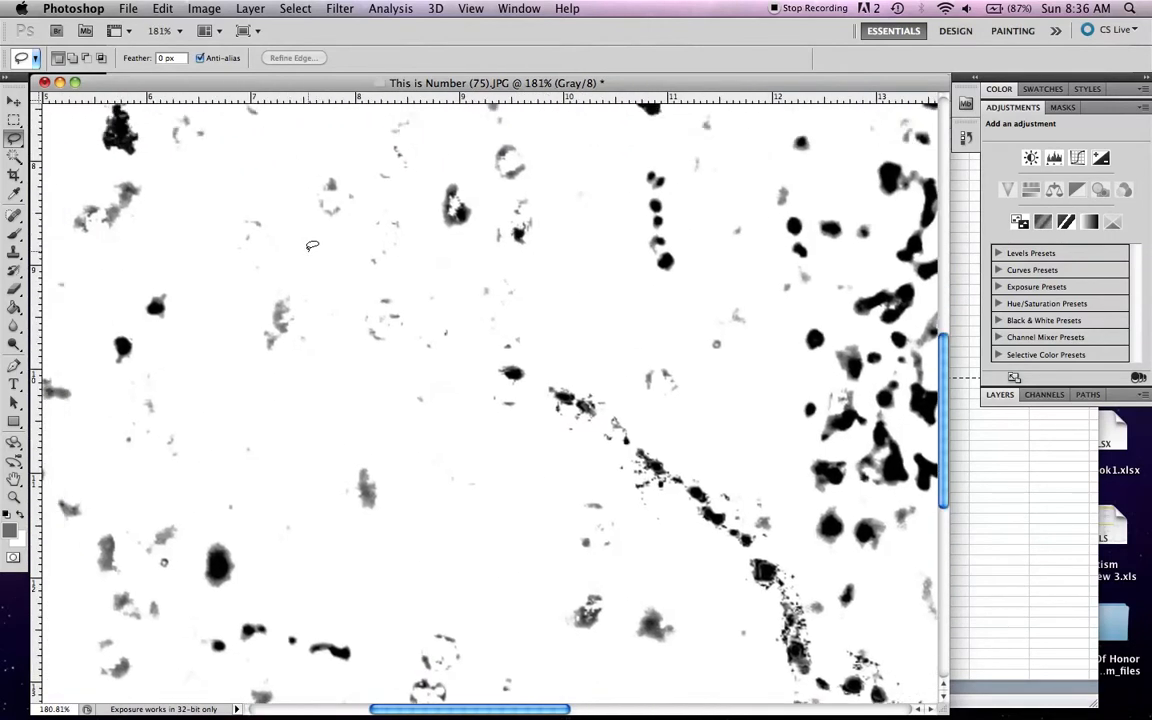
scroll(245, 325, "up", 4)
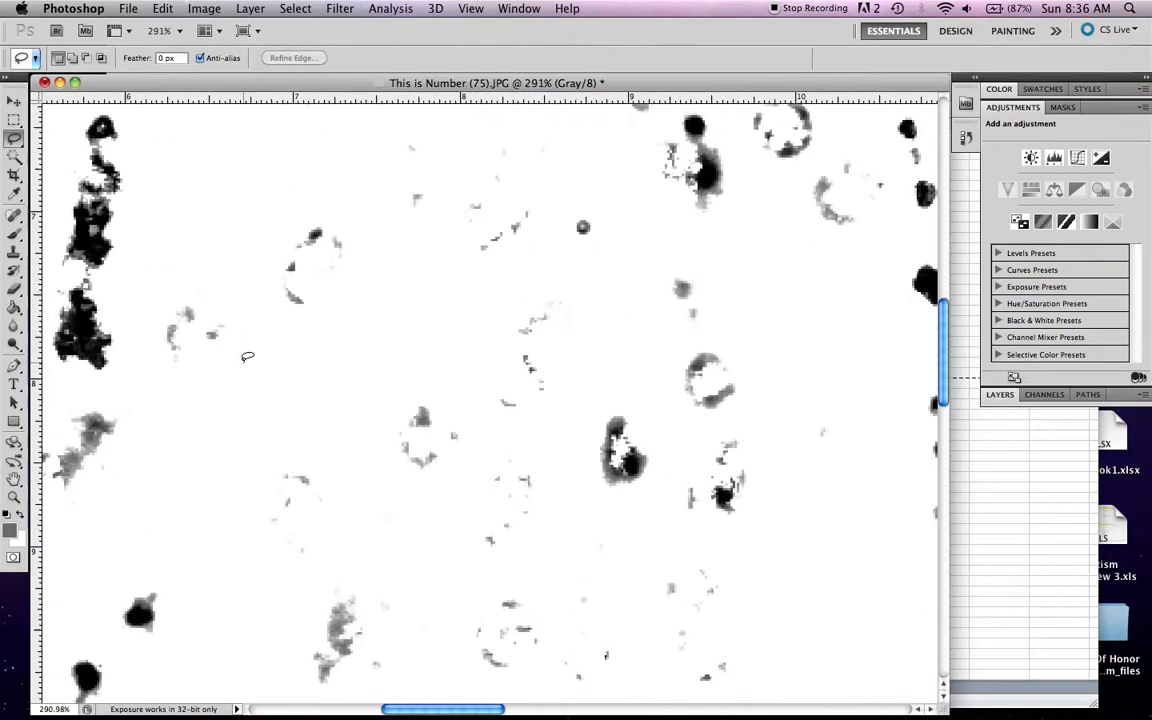
scroll(247, 356, "up", 2)
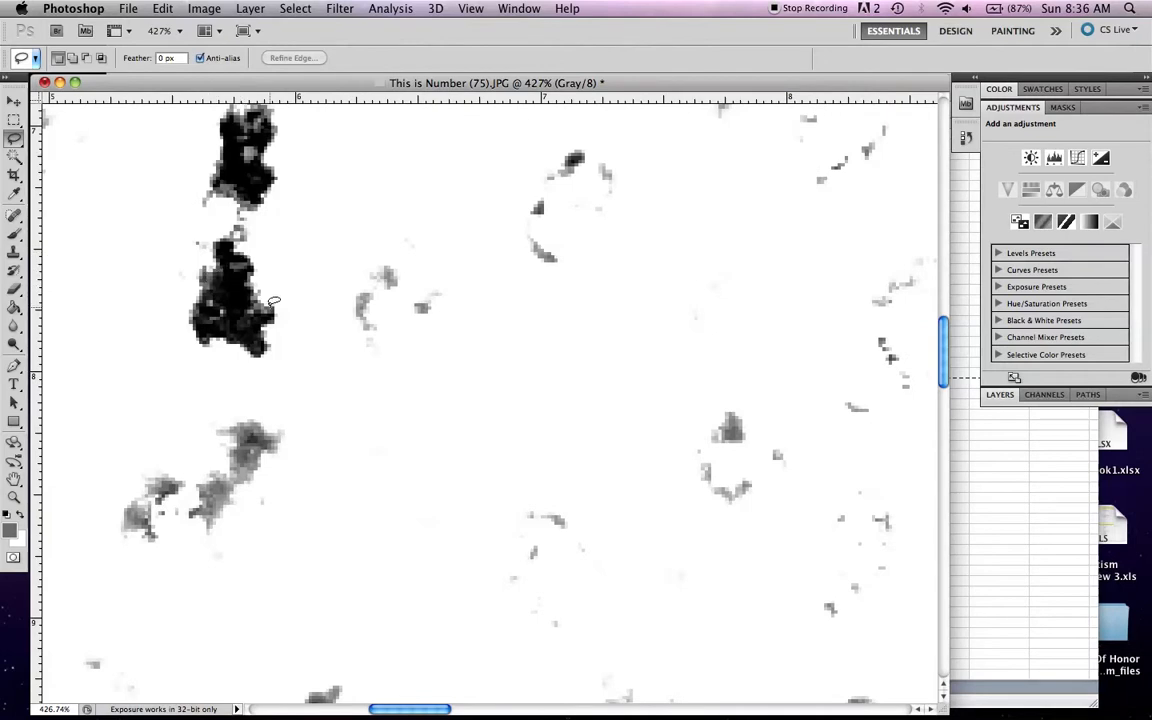
Start a Replace Color on the black of the dark spots, with replacement lightness -100 and fuzziness 180
left_click(219, 8)
mouse_move(228, 57)
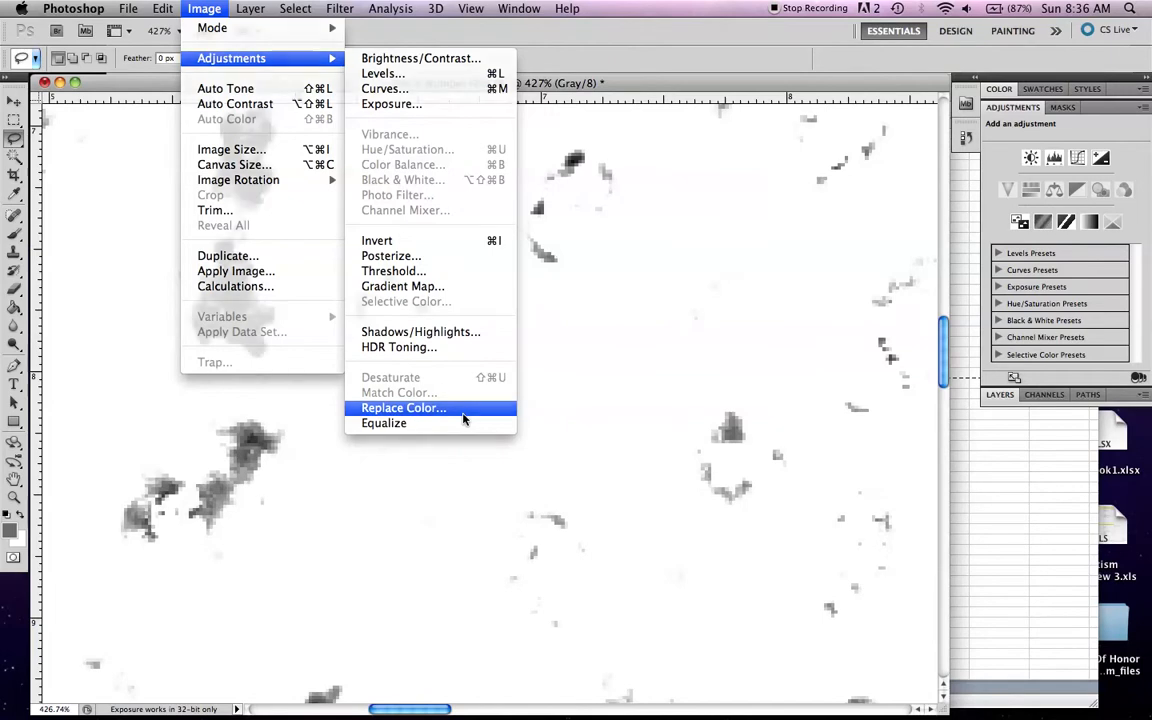
left_click(403, 408)
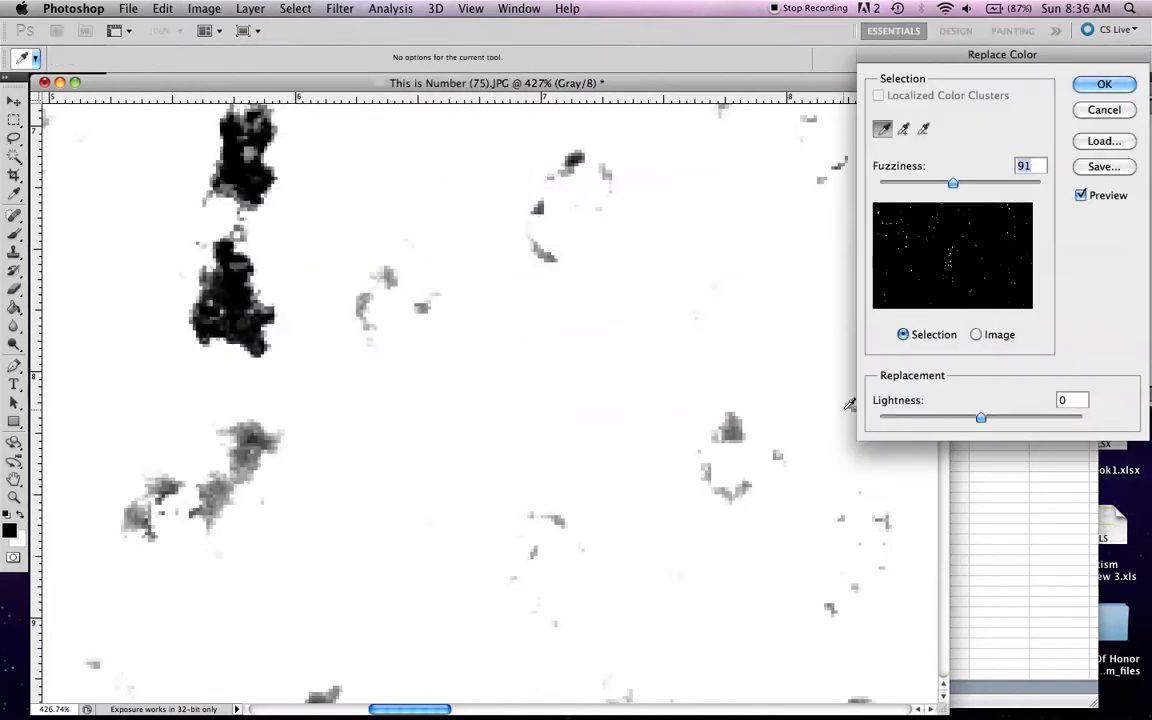
left_click(879, 419)
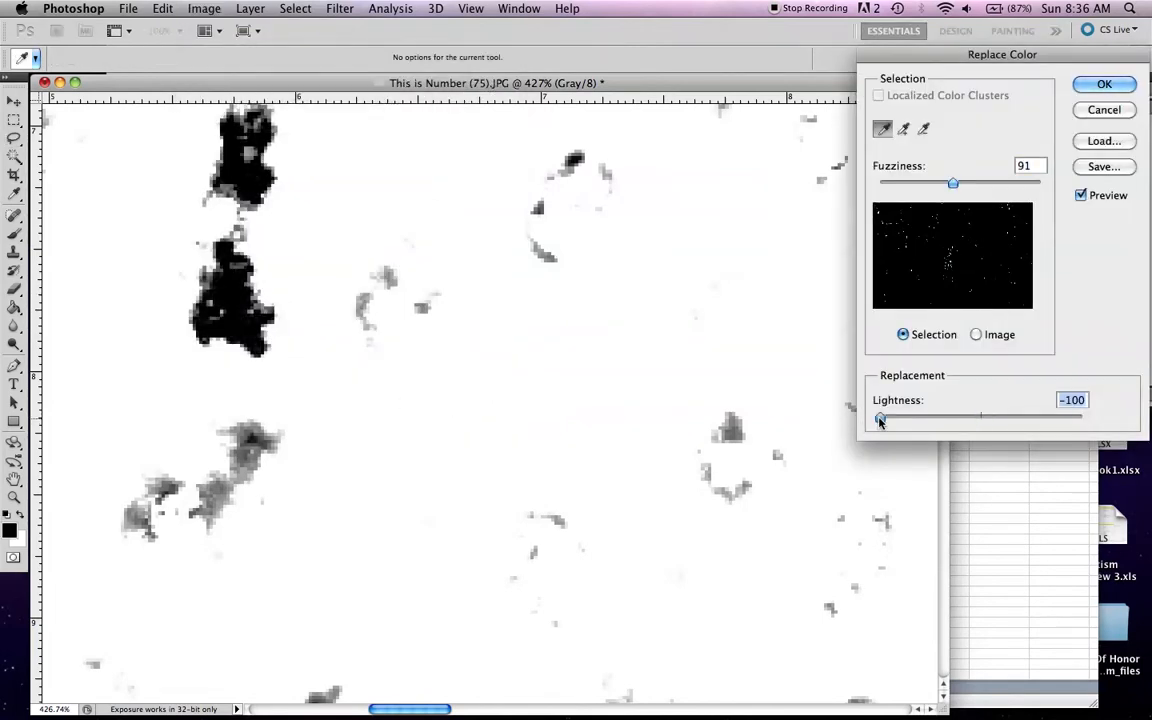
left_click_drag(953, 185, 1025, 184)
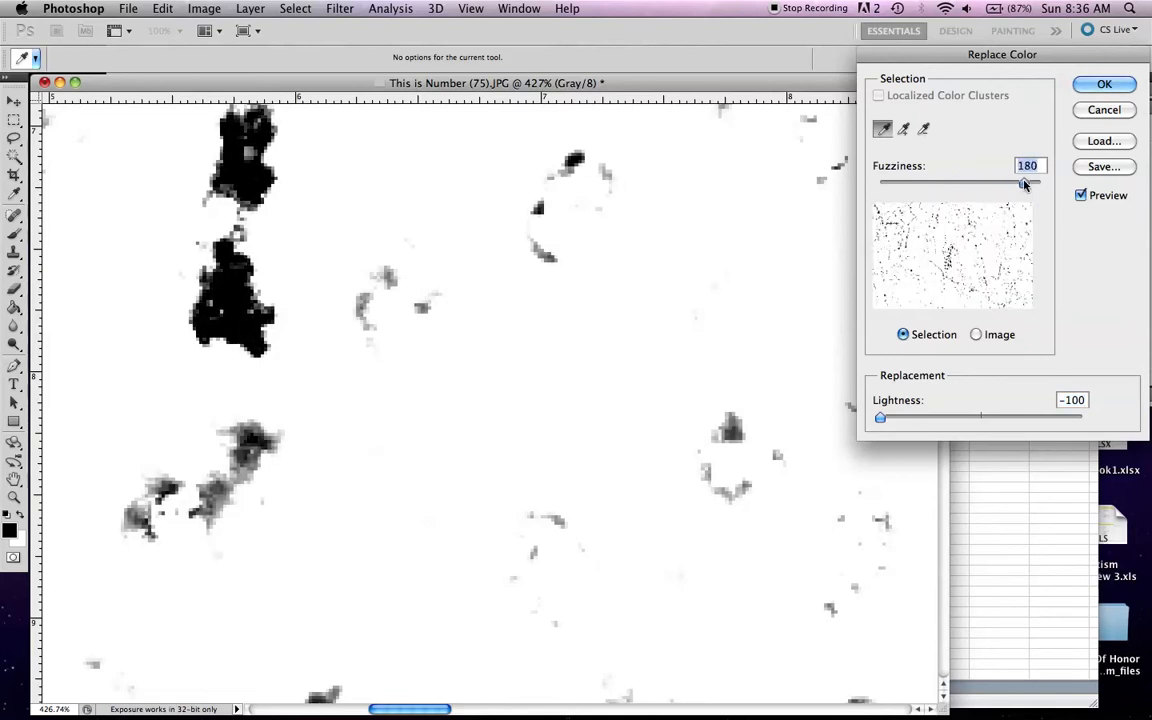
Compare the darkened spots across the whole image by alternating the replacement lightness between -100 and about 0, ending at 0
key("super+minus")
key("super+minus")
key("super+minus")
key("super+minus")
key("super+minus")
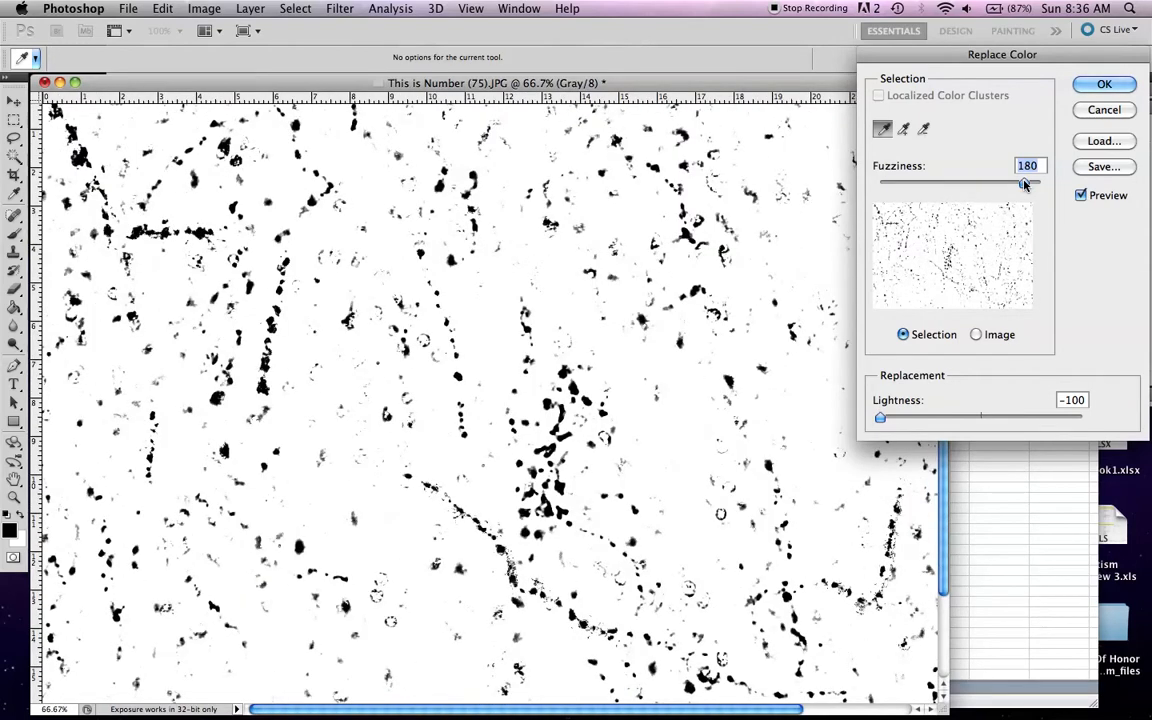
key("super+minus")
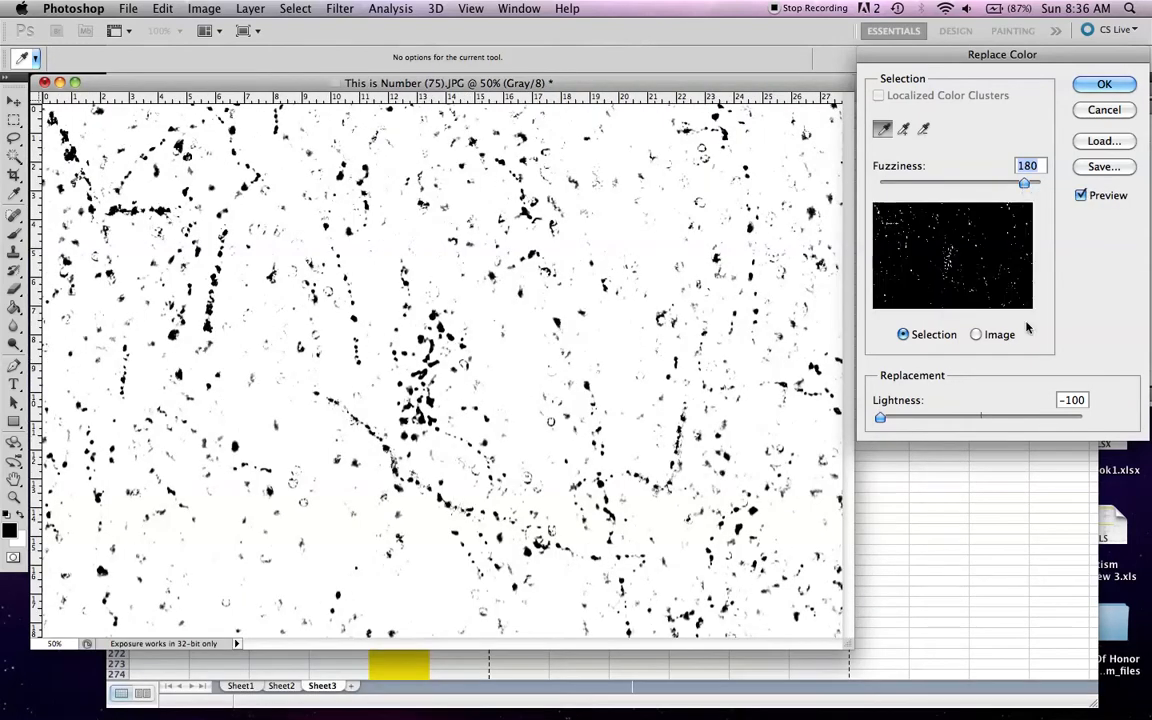
left_click(978, 417)
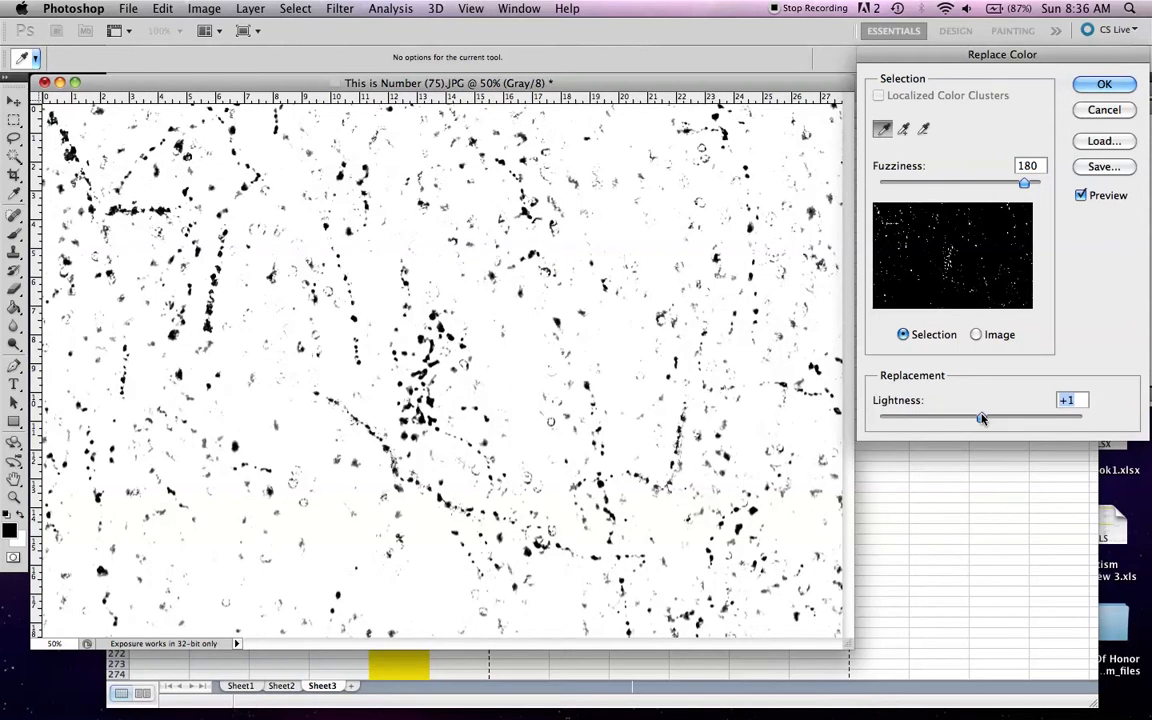
left_click(881, 418)
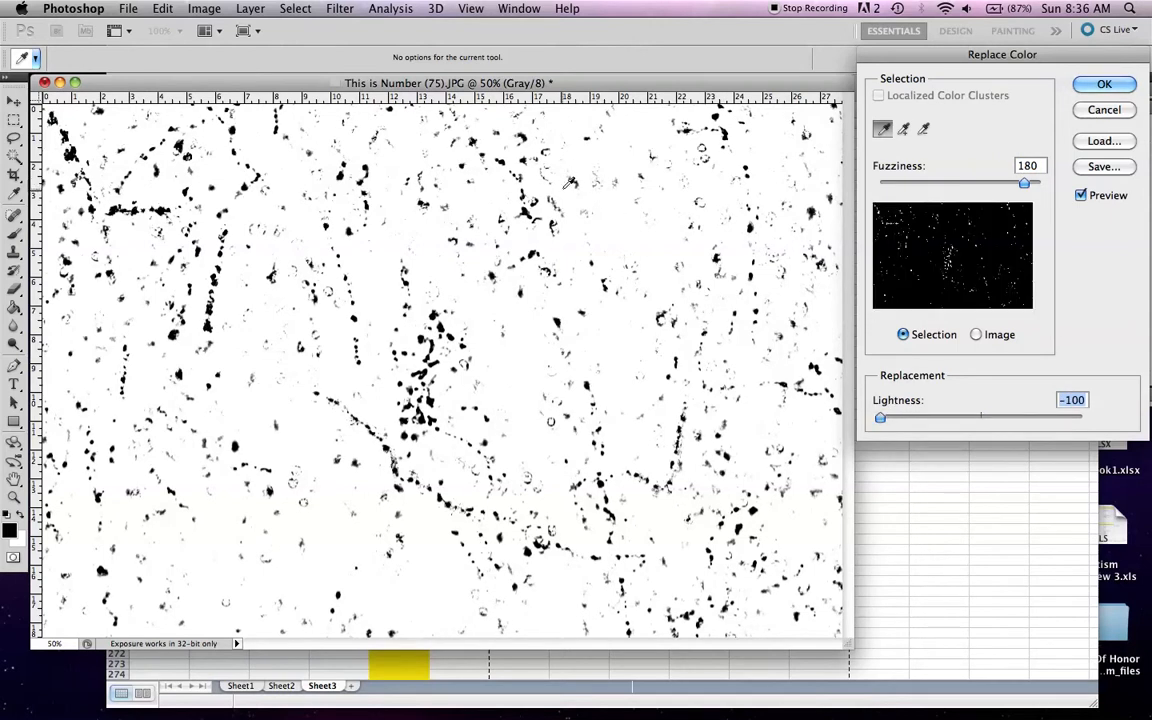
left_click(980, 417)
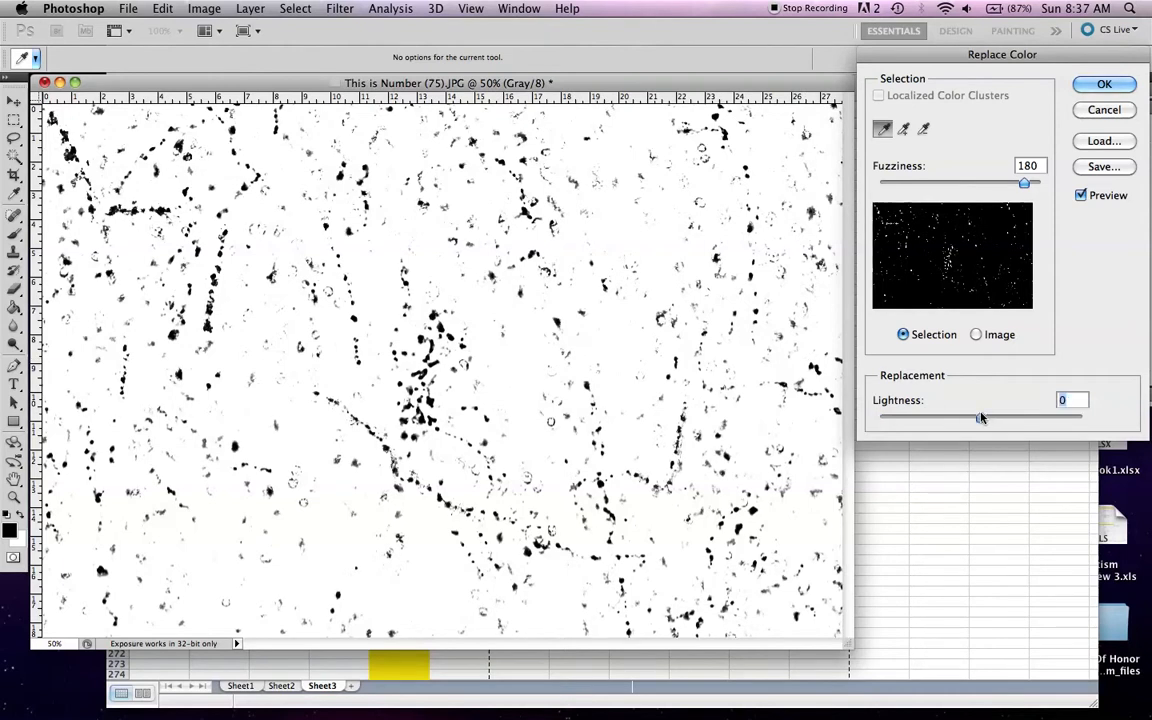
Reduce the fuzziness to 102, set the replacement lightness to -99 and apply the darkening
left_click_drag(995, 186, 962, 184)
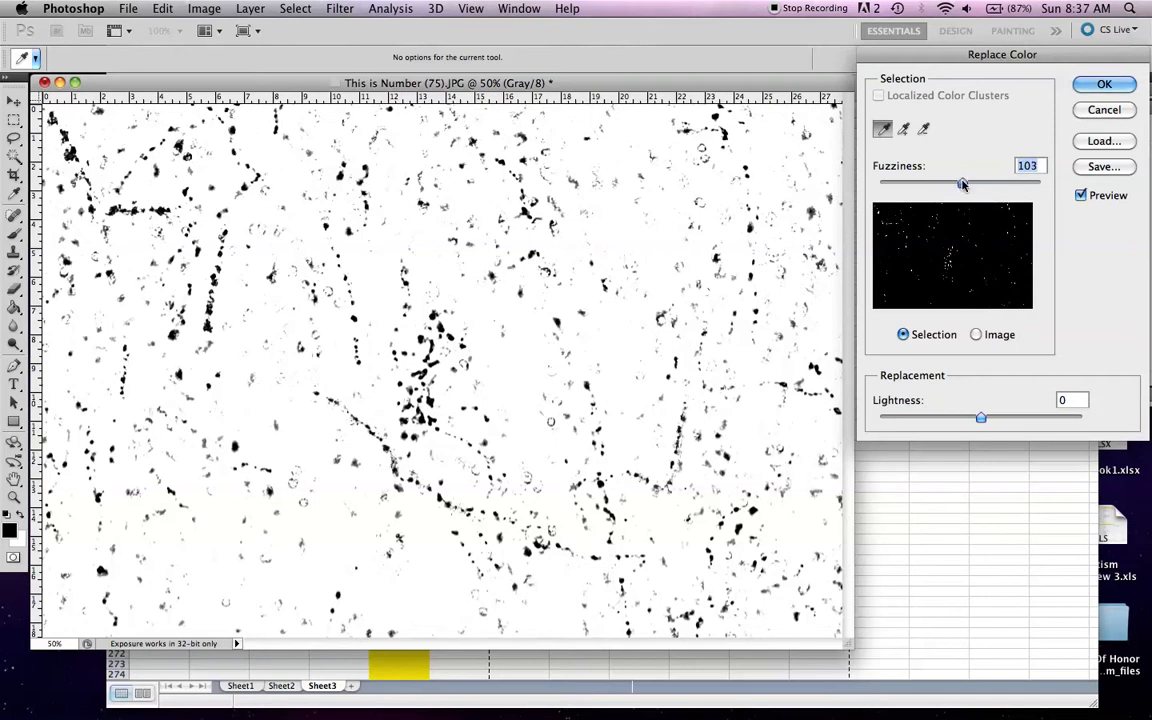
left_click(880, 417)
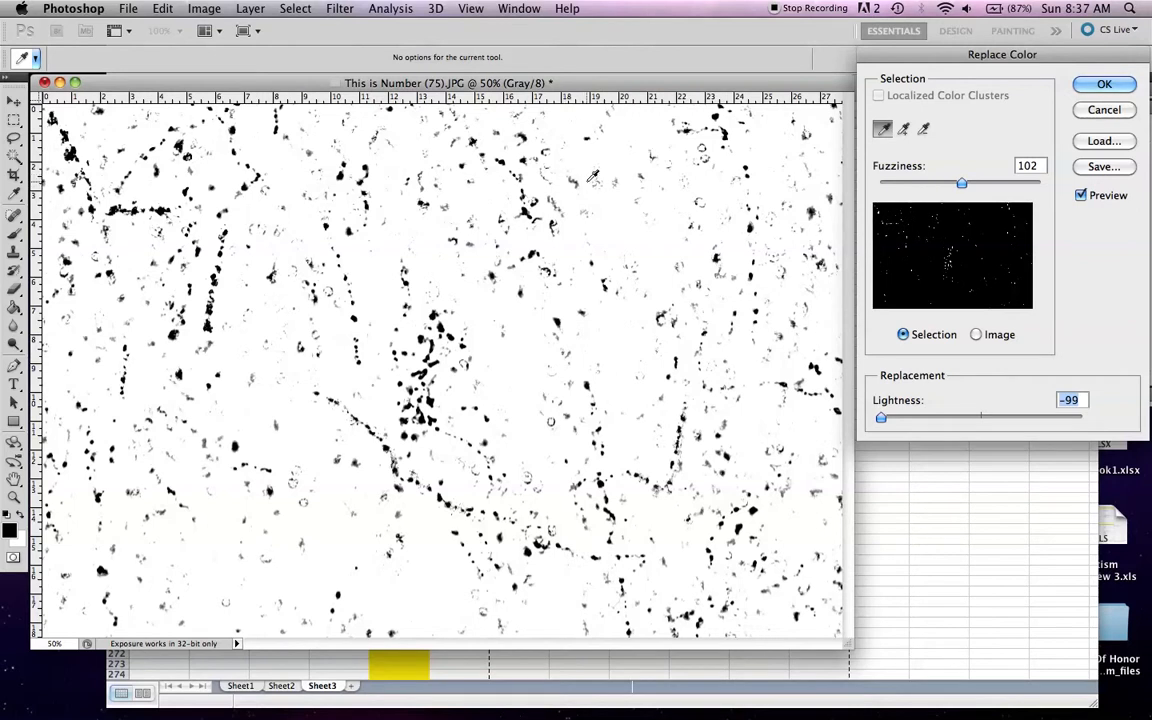
key("Return")
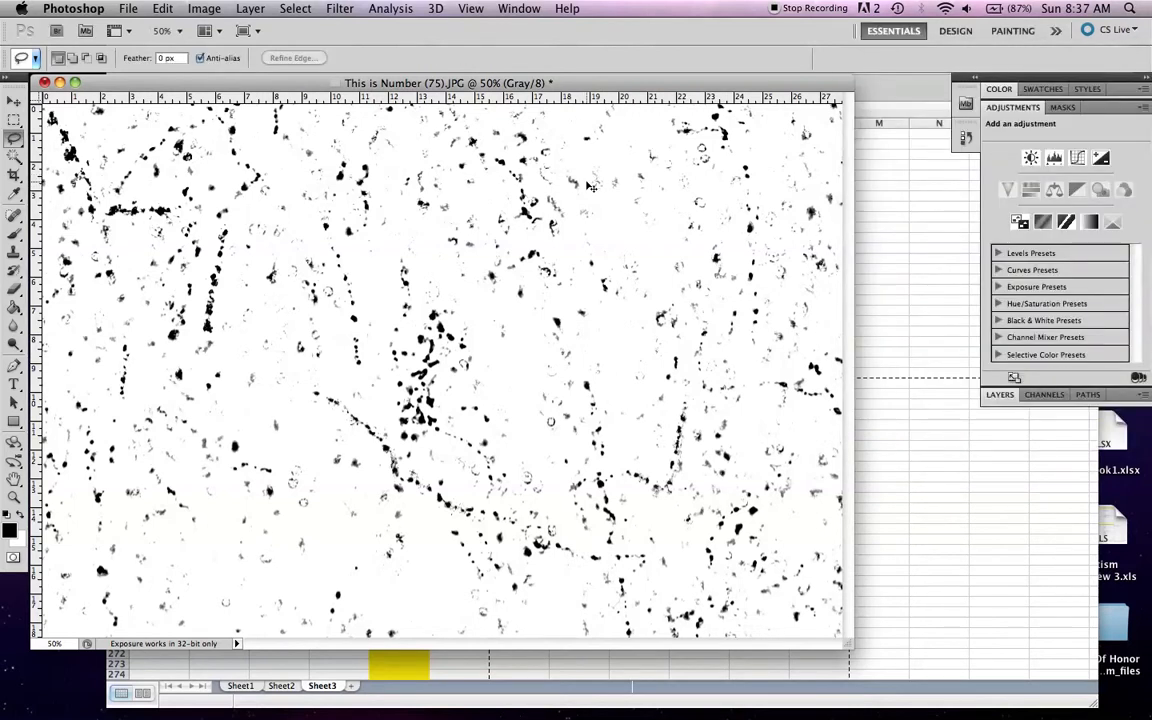
Start a Replace Color at fuzziness 102, sample a mid-grey fragment near the upper dark spots and set the replacement lightness to +100
key("super+plus")
key("super+plus")
key("super+plus")
scroll(590, 180, "up", 7)
scroll(590, 180, "right", 4)
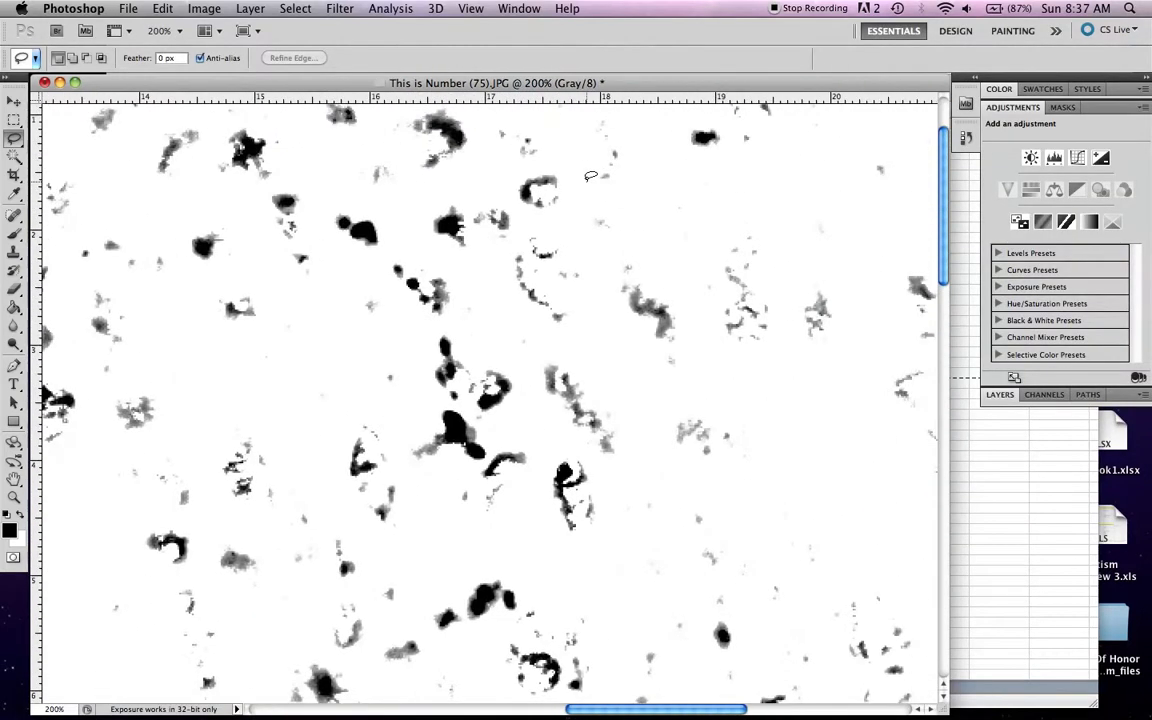
scroll(590, 176, "right", 3)
left_click(204, 8)
mouse_move(232, 58)
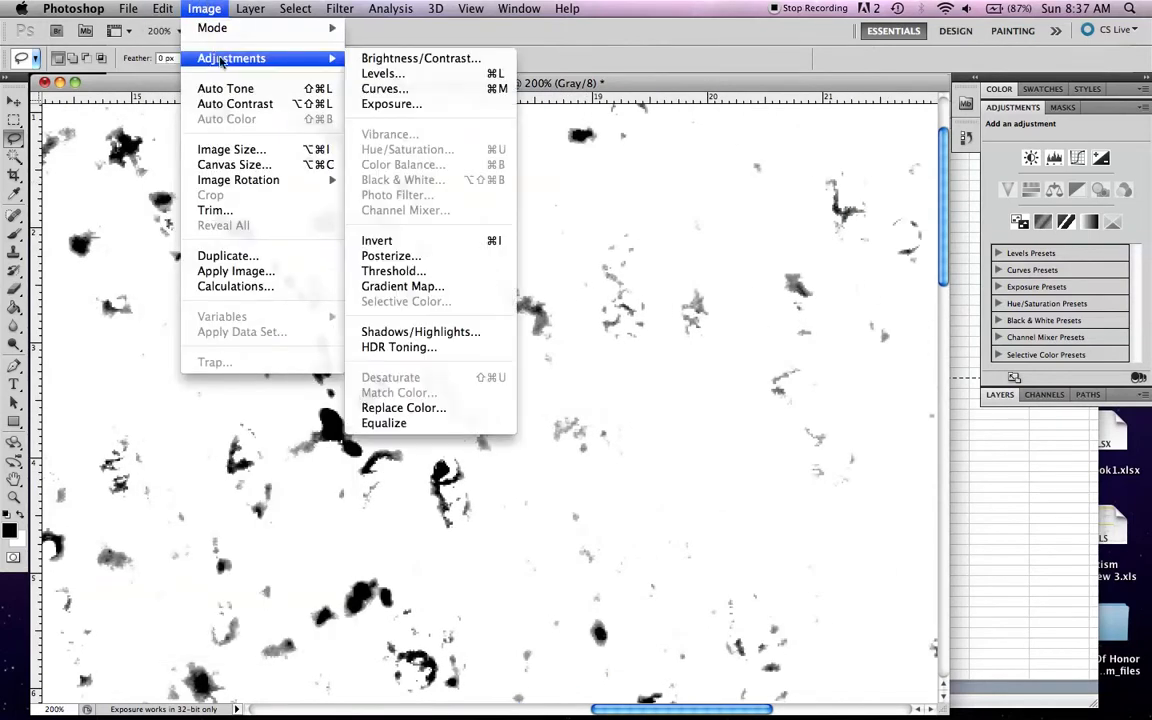
left_click(404, 407)
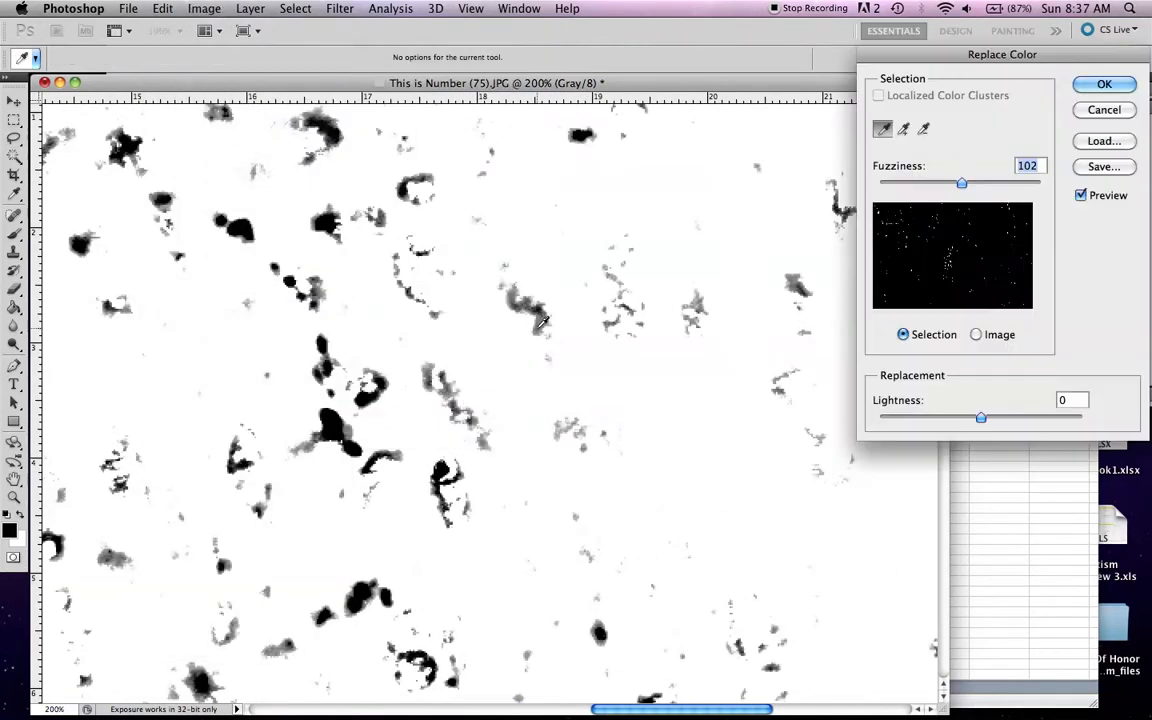
left_click(545, 318)
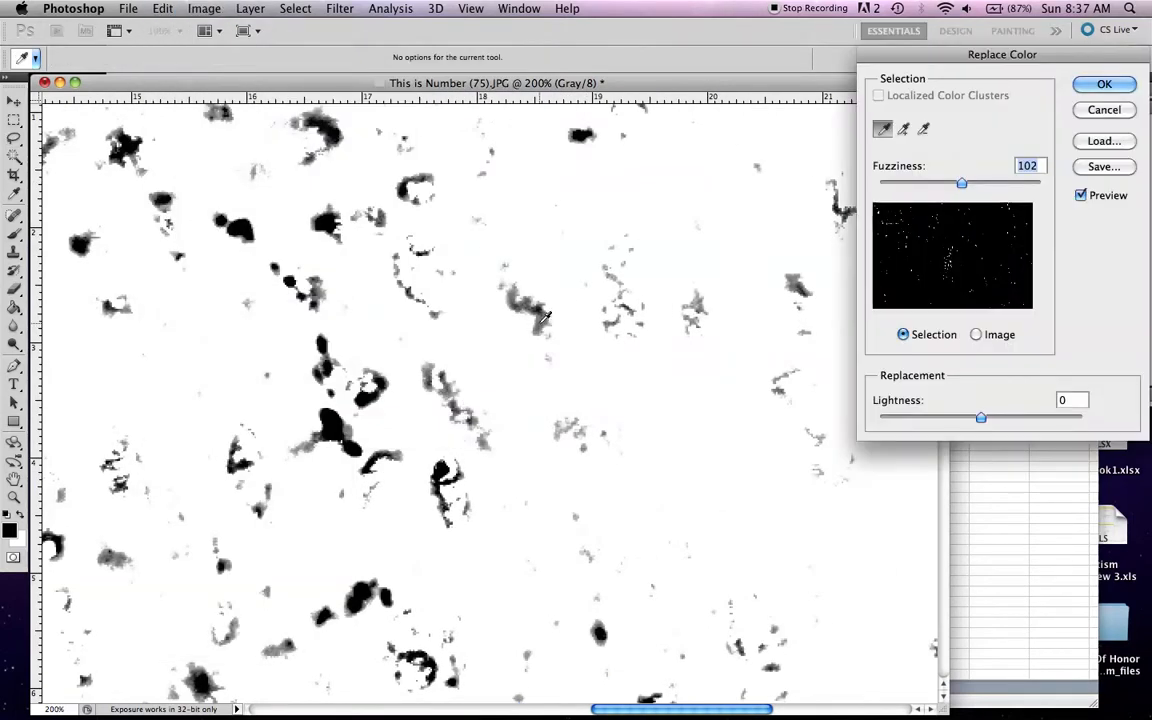
left_click(1087, 419)
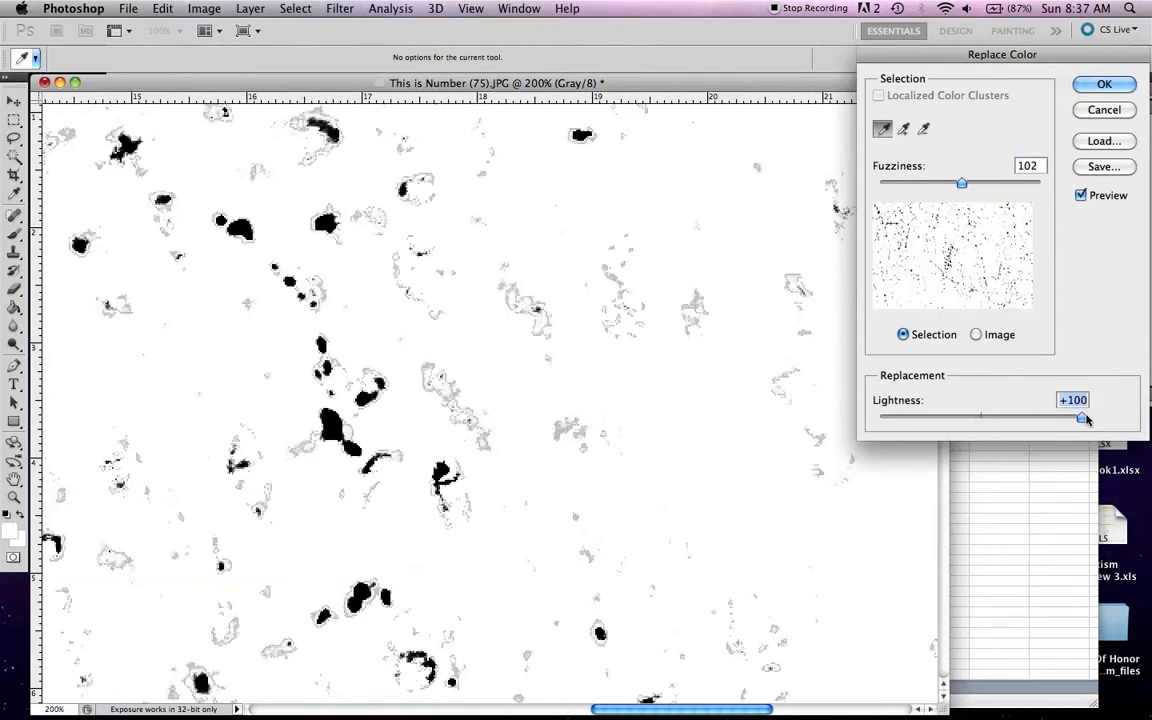
Compare the mid-grey fragments with their lightened version across the whole image by alternating the replacement lightness between about 0 and +100
key("super+minus")
key("super+minus")
key("super+minus")
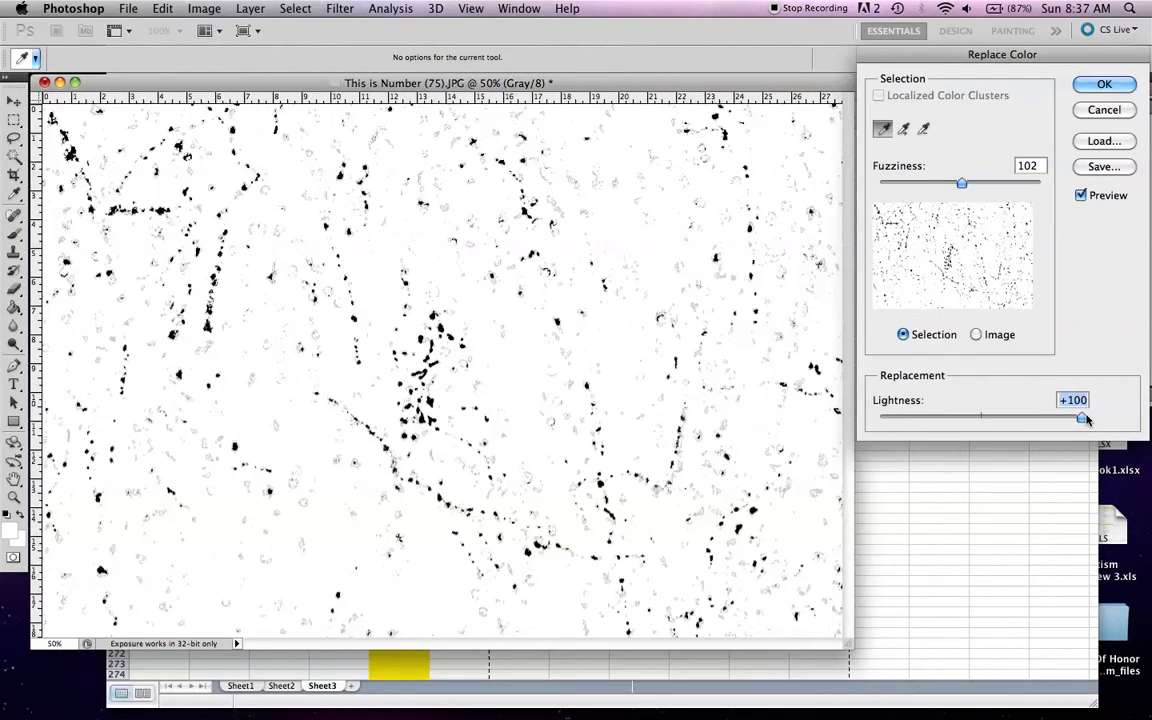
left_click(980, 420)
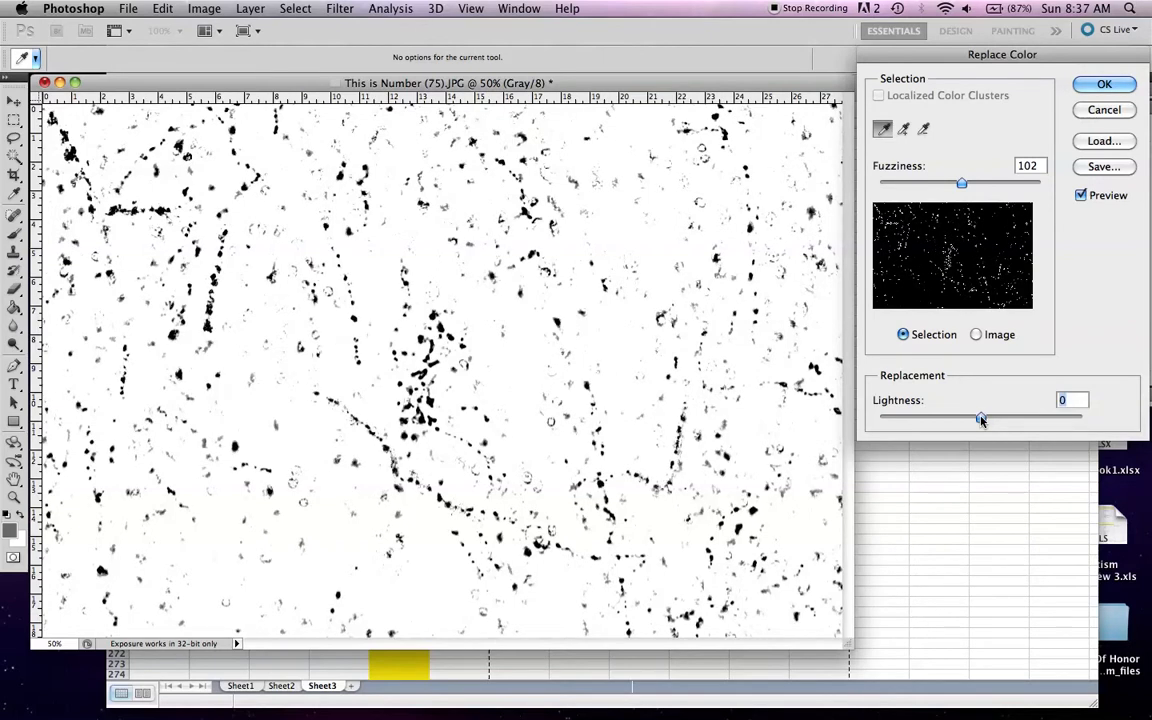
left_click(1082, 418)
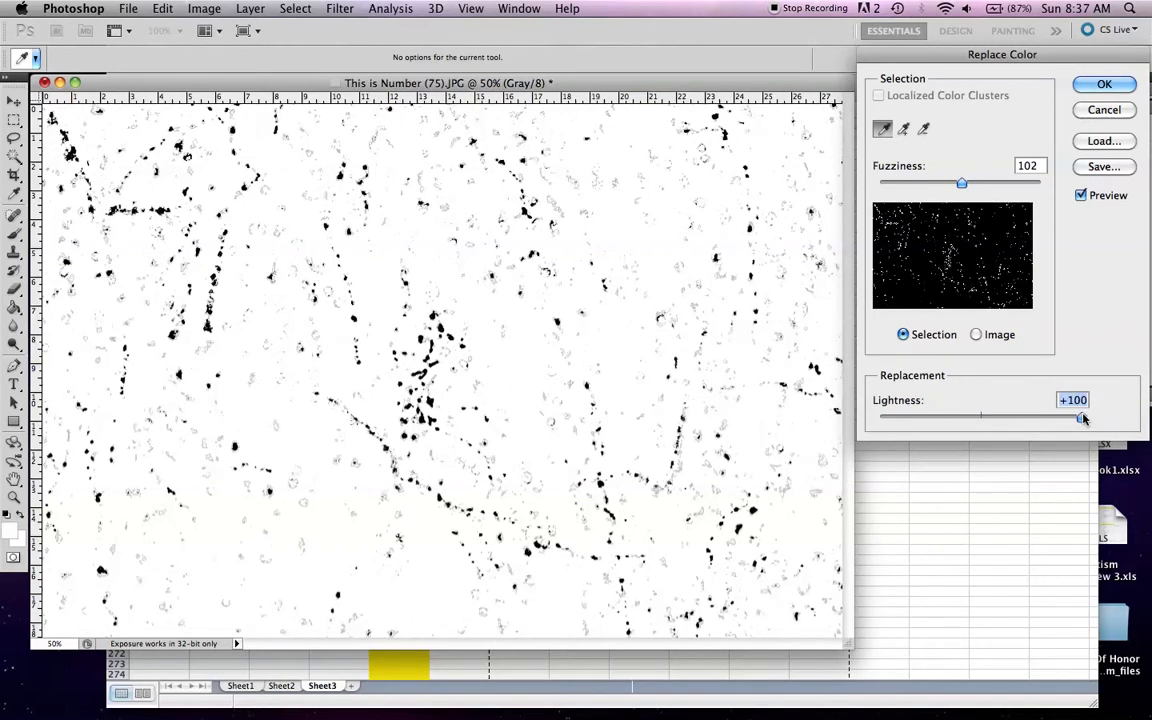
left_click(980, 420)
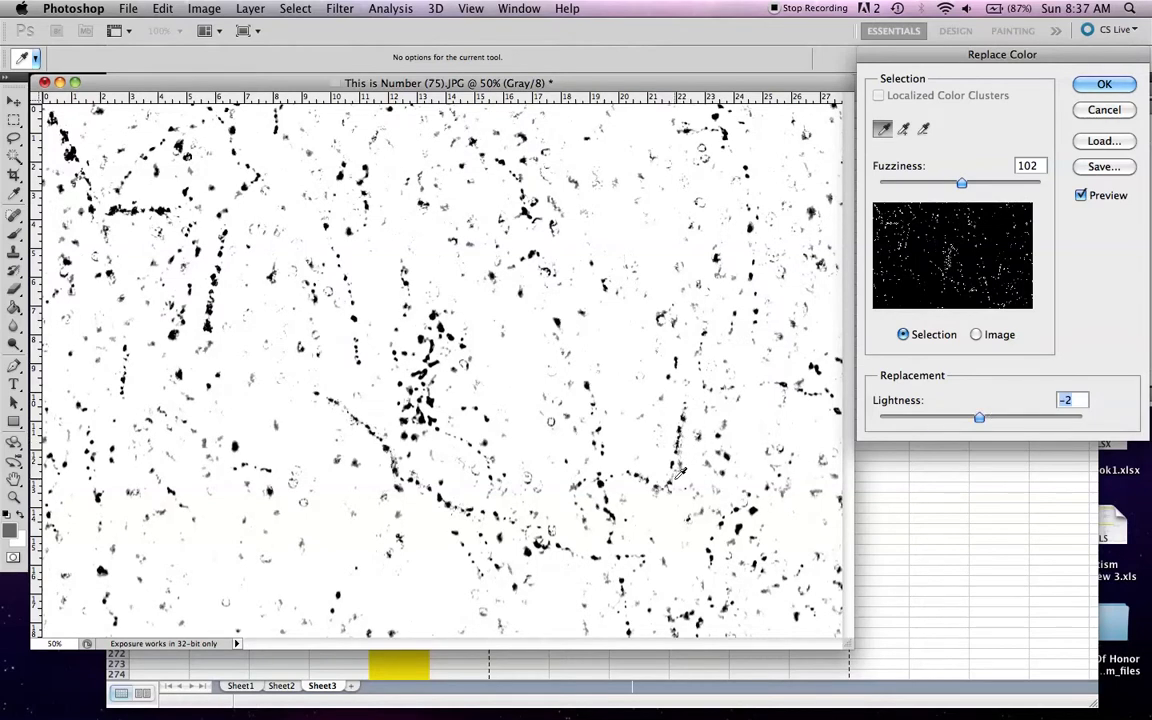
left_click(1082, 418)
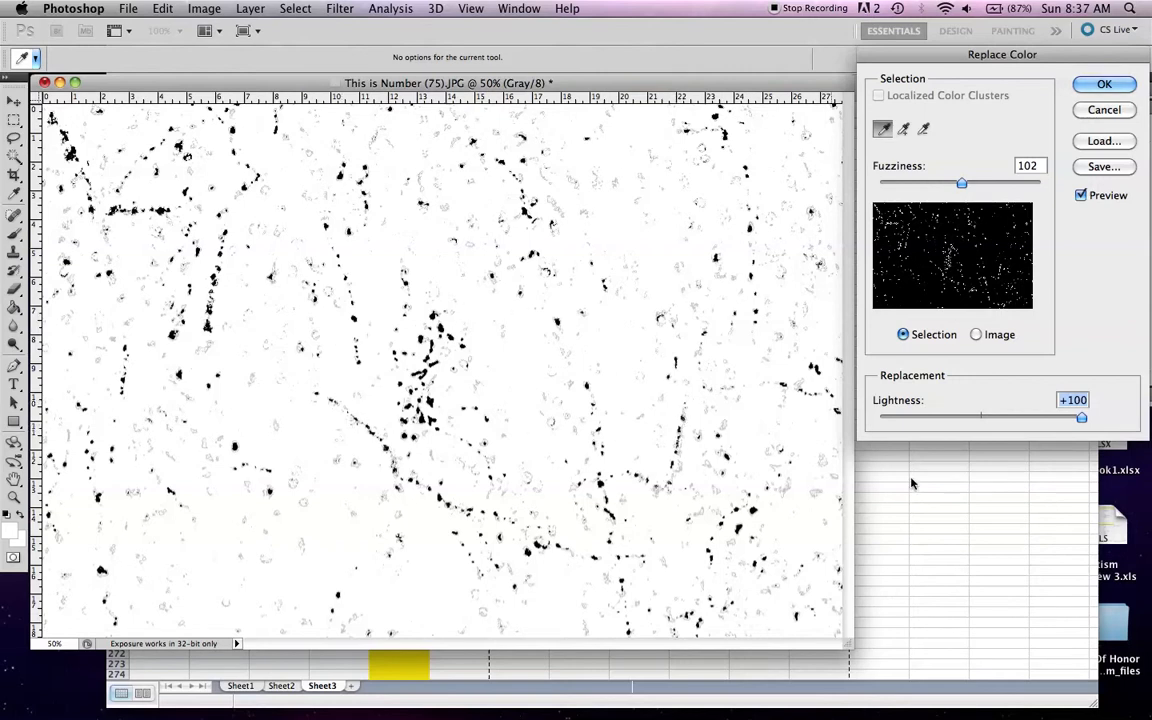
left_click(981, 418)
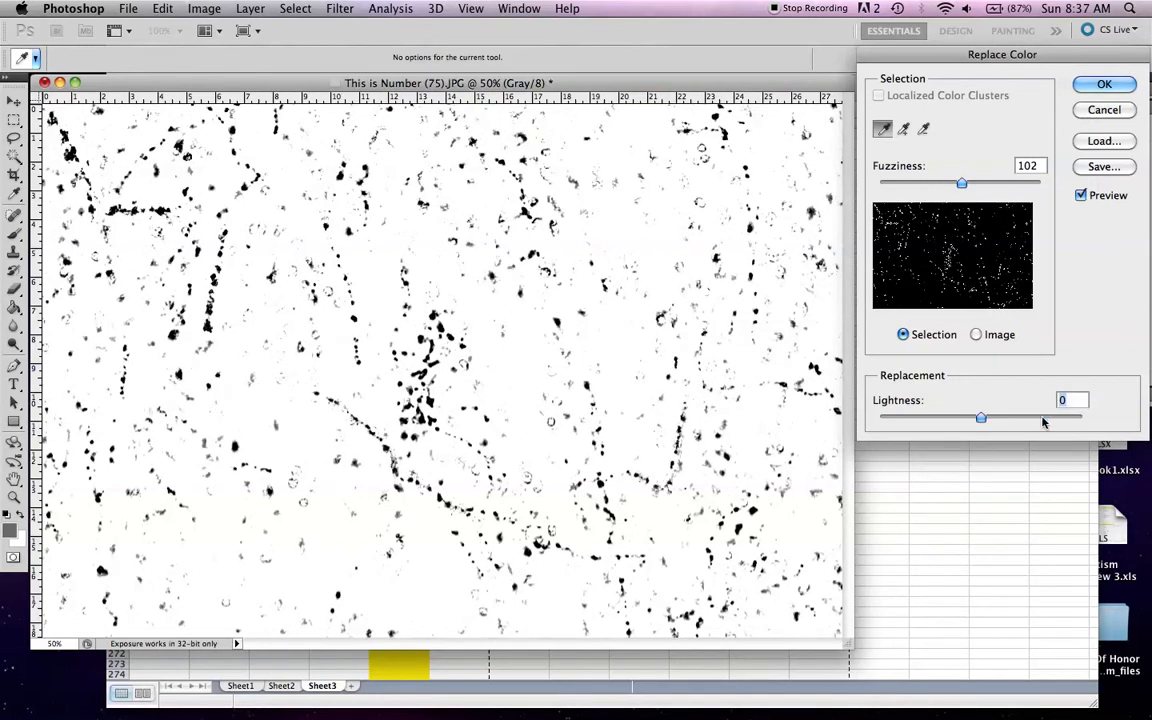
Set the replacement lightness to +98 and apply the lightening of the mid-grey fragments
left_click(1080, 418)
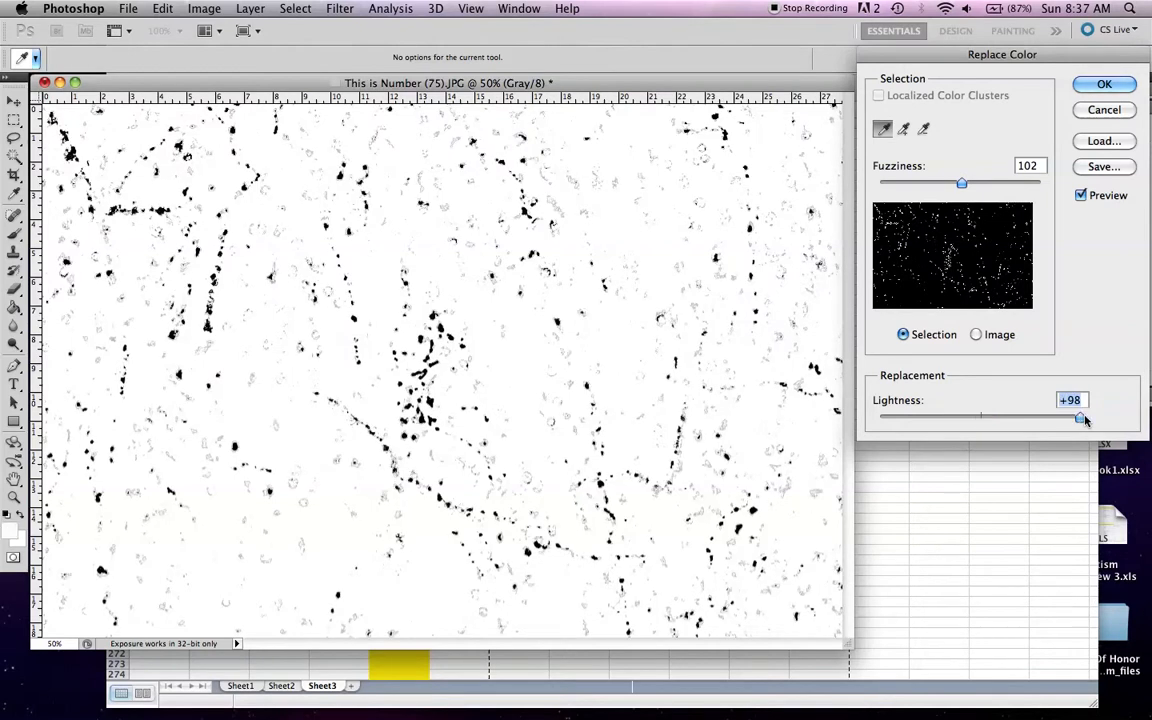
key("Return")
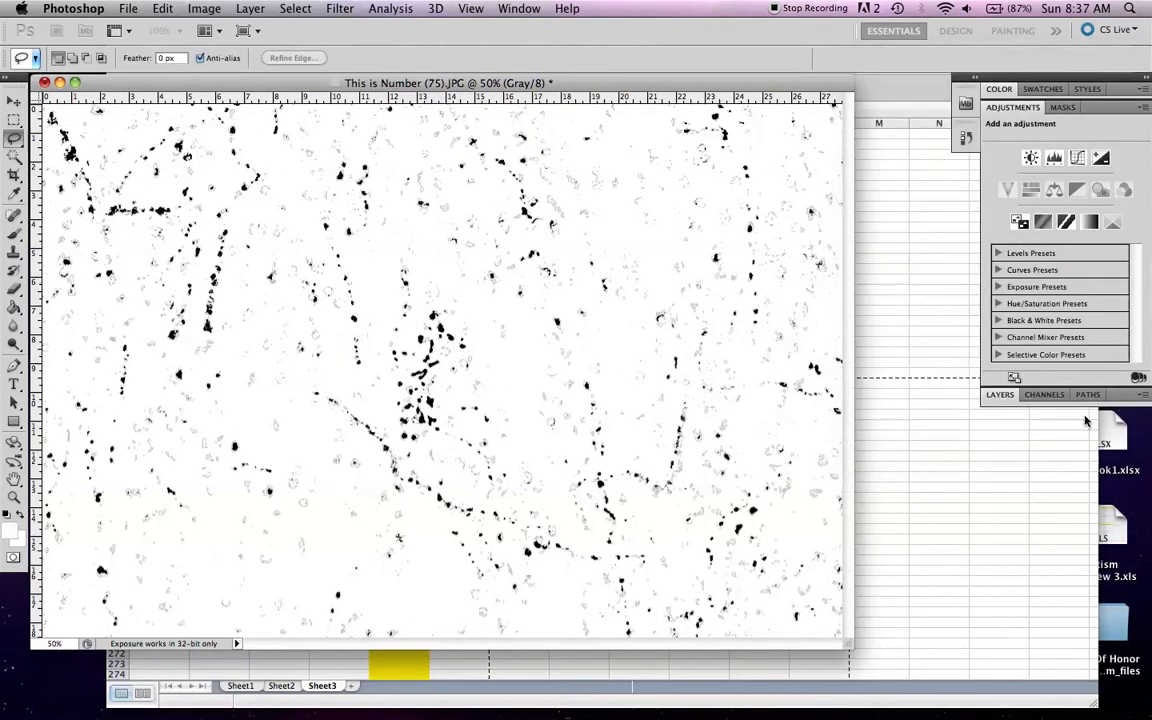
Try to darken the black spots with a Replace Color at fuzziness 138 and replacement lightness -100
key("super+plus")
key("super+plus")
key("super+plus")
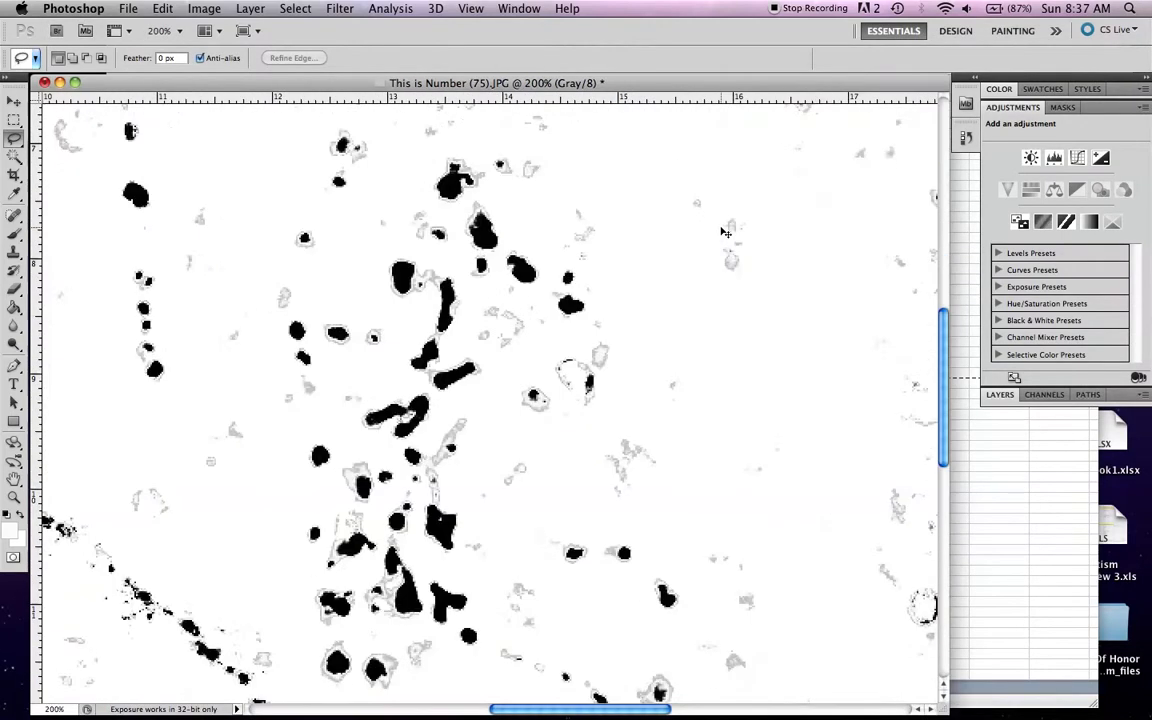
scroll(726, 222, "right", 15)
scroll(726, 222, "up", 8)
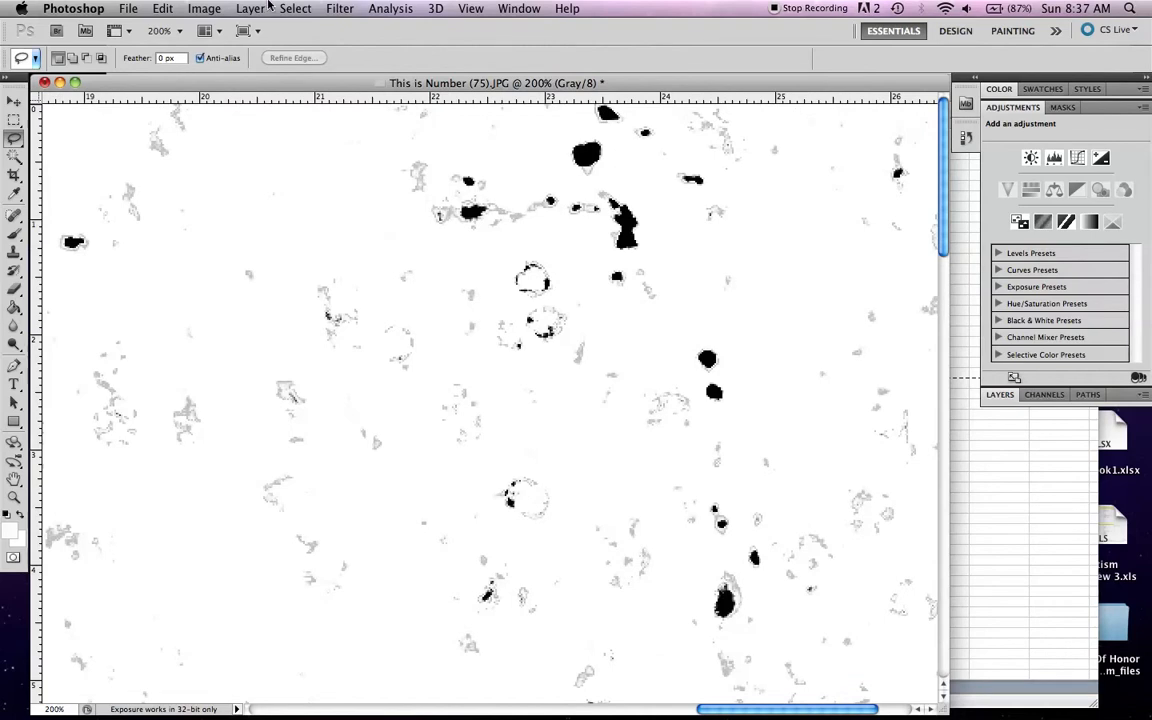
left_click(204, 8)
mouse_move(220, 60)
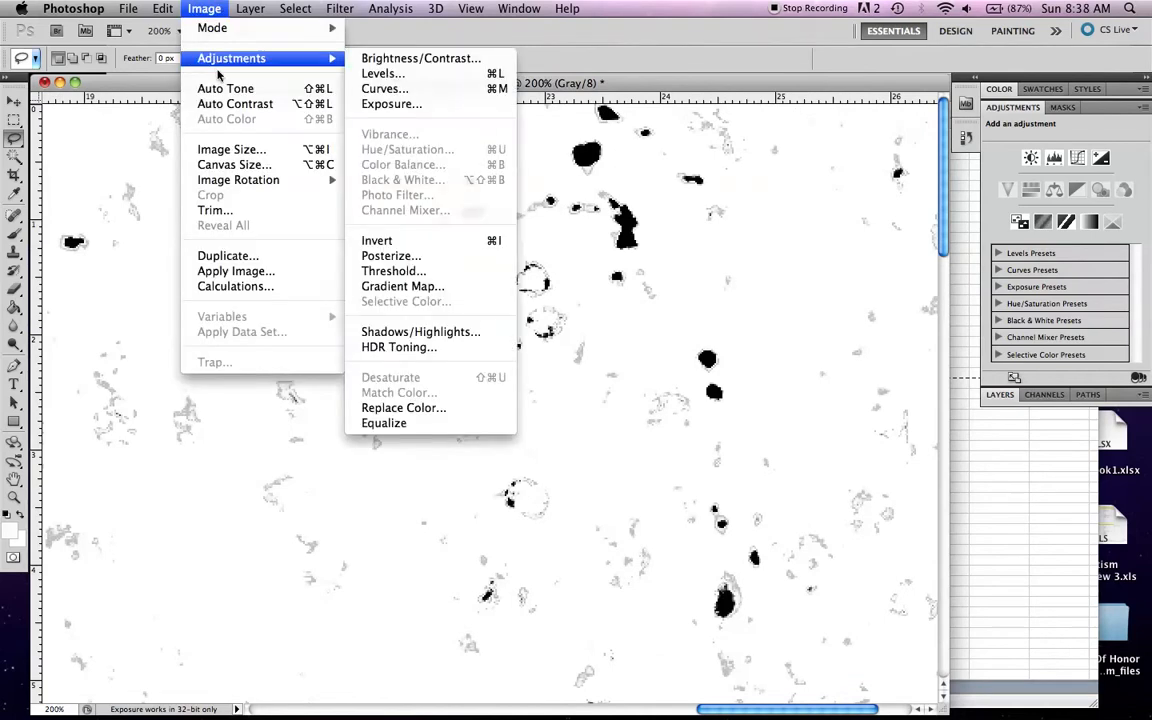
left_click(380, 407)
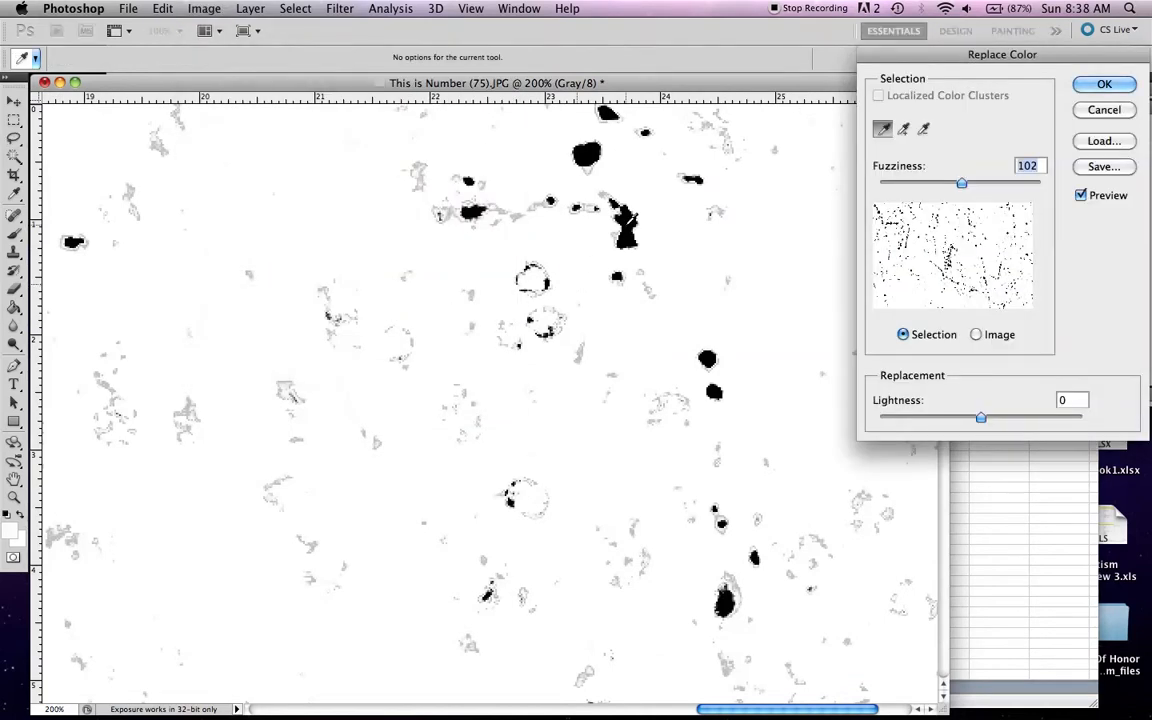
left_click_drag(980, 417, 880, 418)
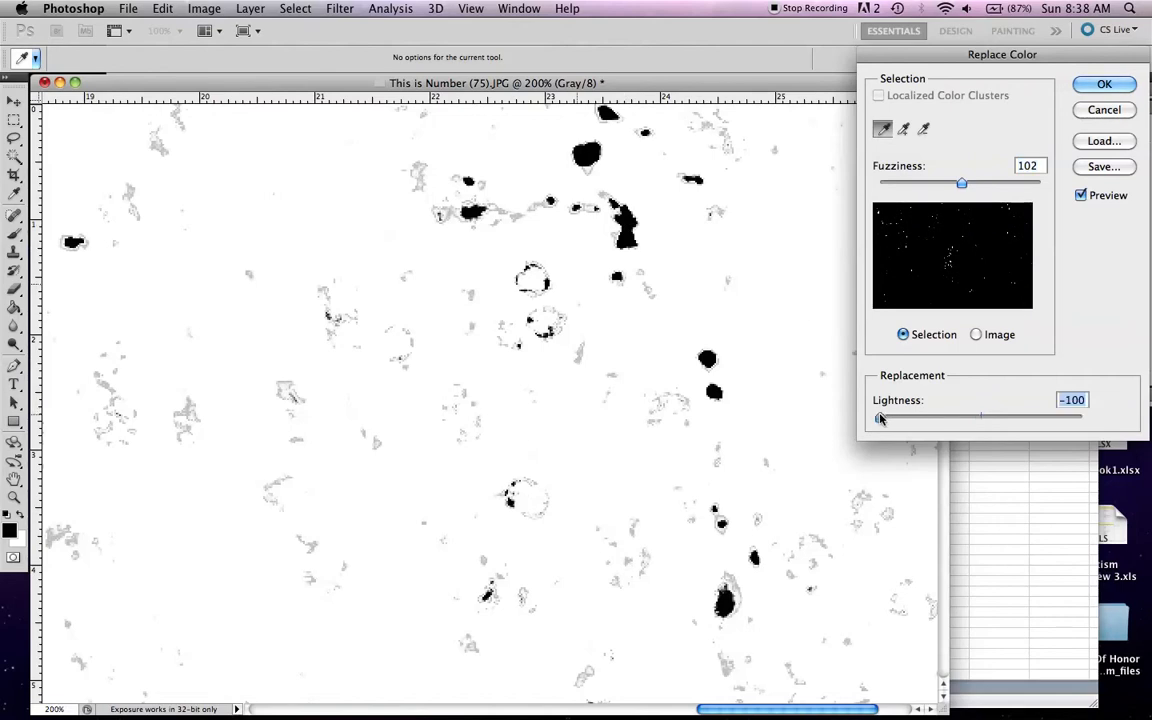
left_click_drag(961, 184, 986, 184)
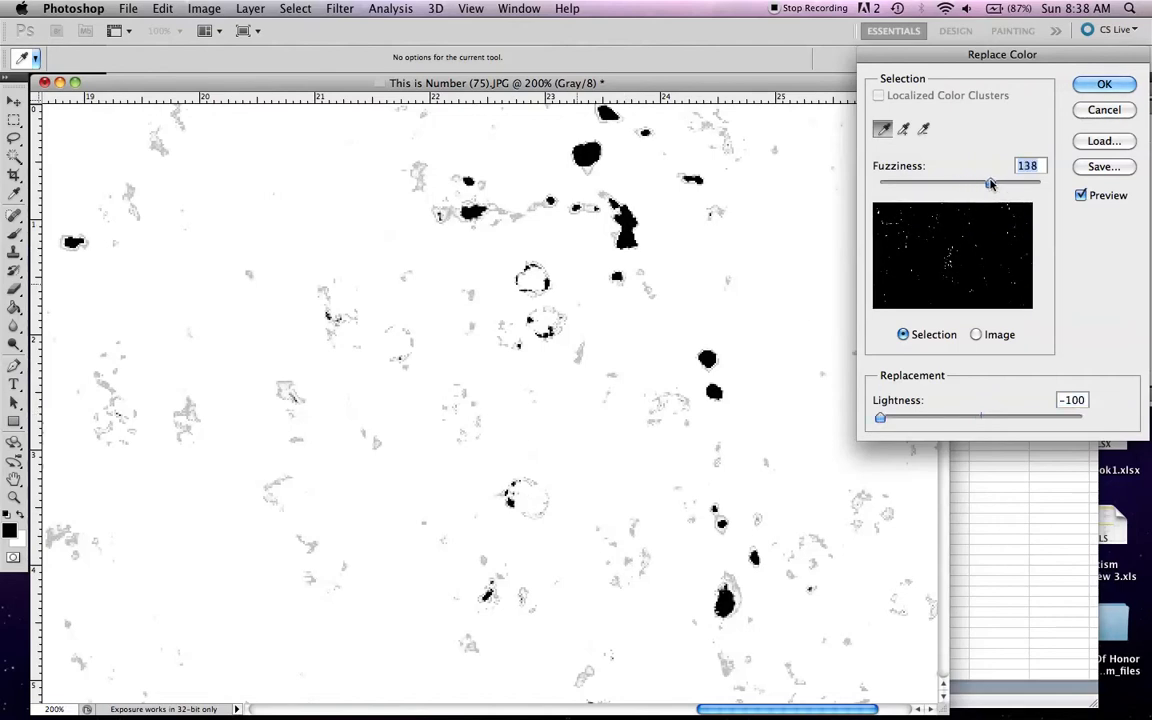
scroll(415, 421, "down", 3)
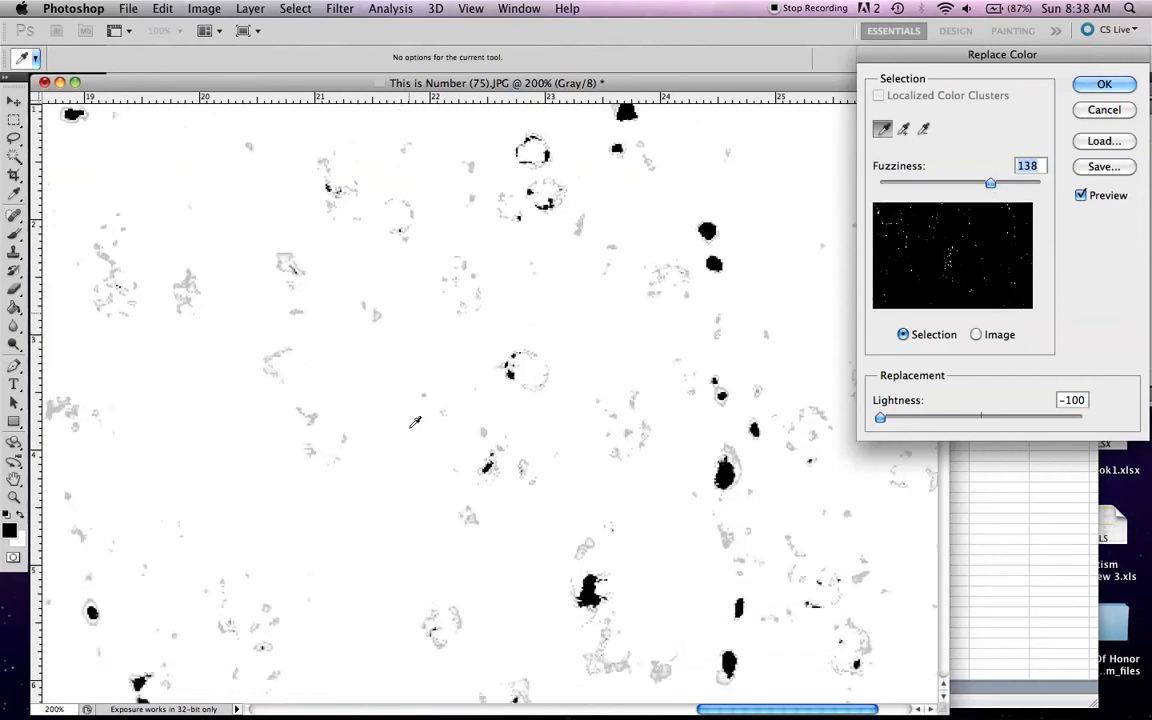
scroll(415, 421, "down", 3)
scroll(415, 421, "left", 3)
key("Return")
key("l")
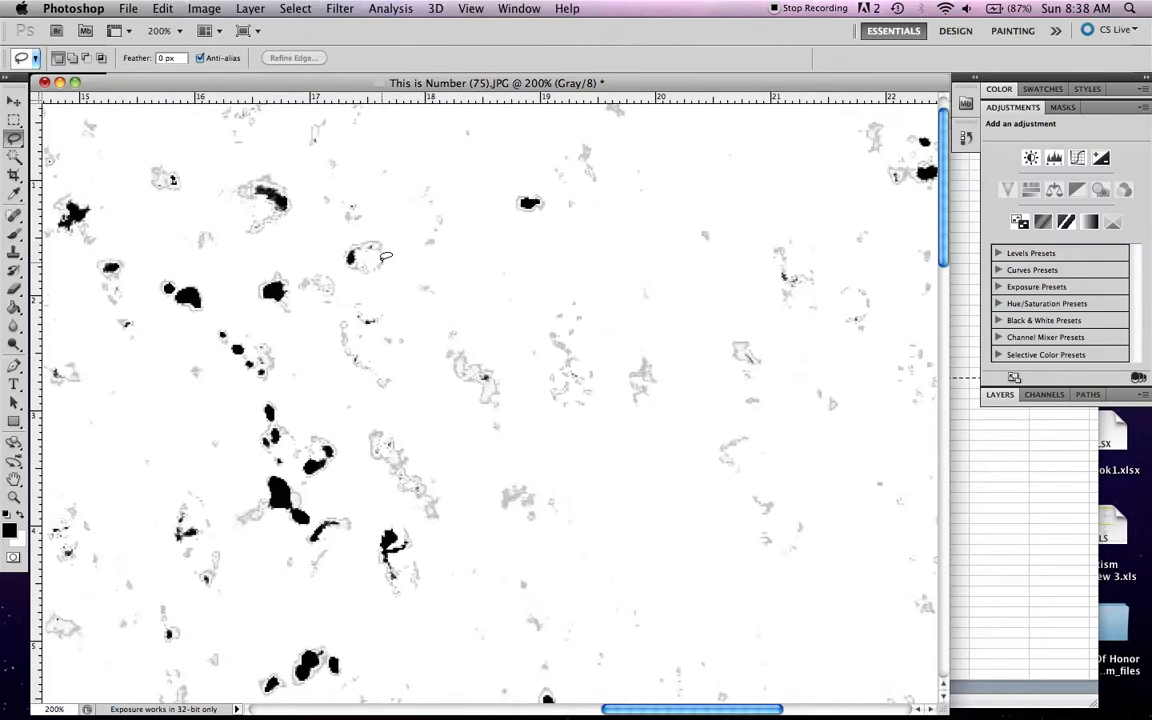
Whiten the remaining light-grey fragments with a Replace Color sampled from one of them, at fuzziness 102 and replacement lightness +100
left_click(204, 8)
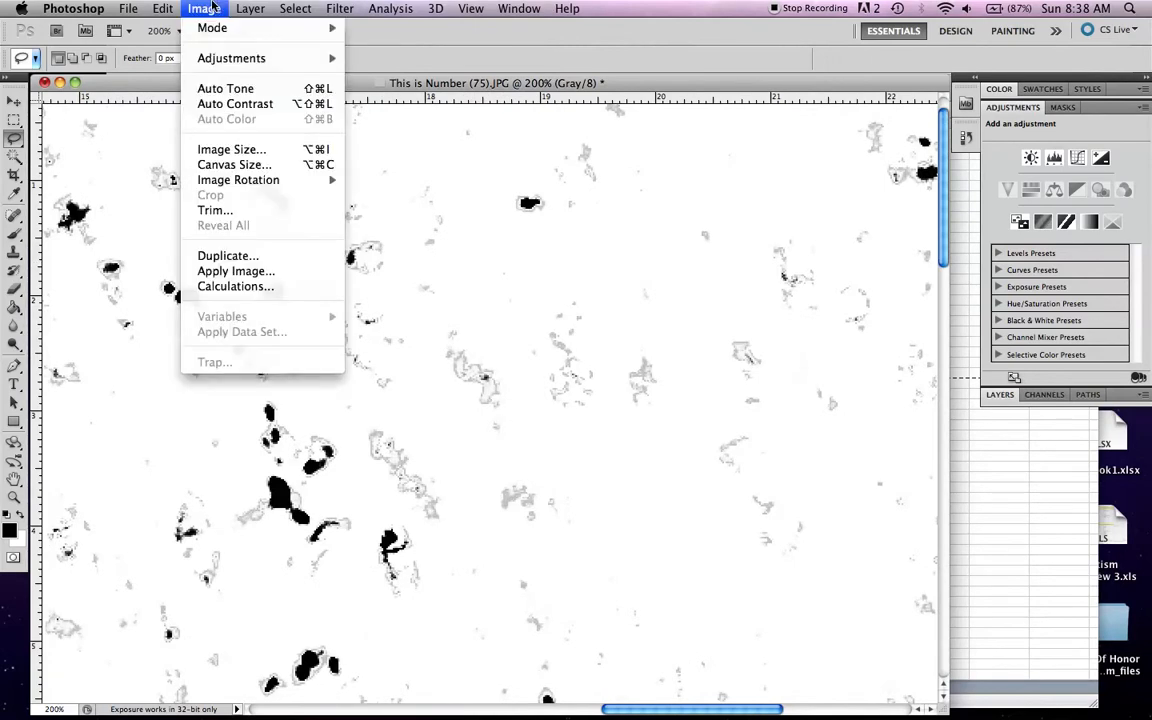
mouse_move(232, 58)
left_click(415, 408)
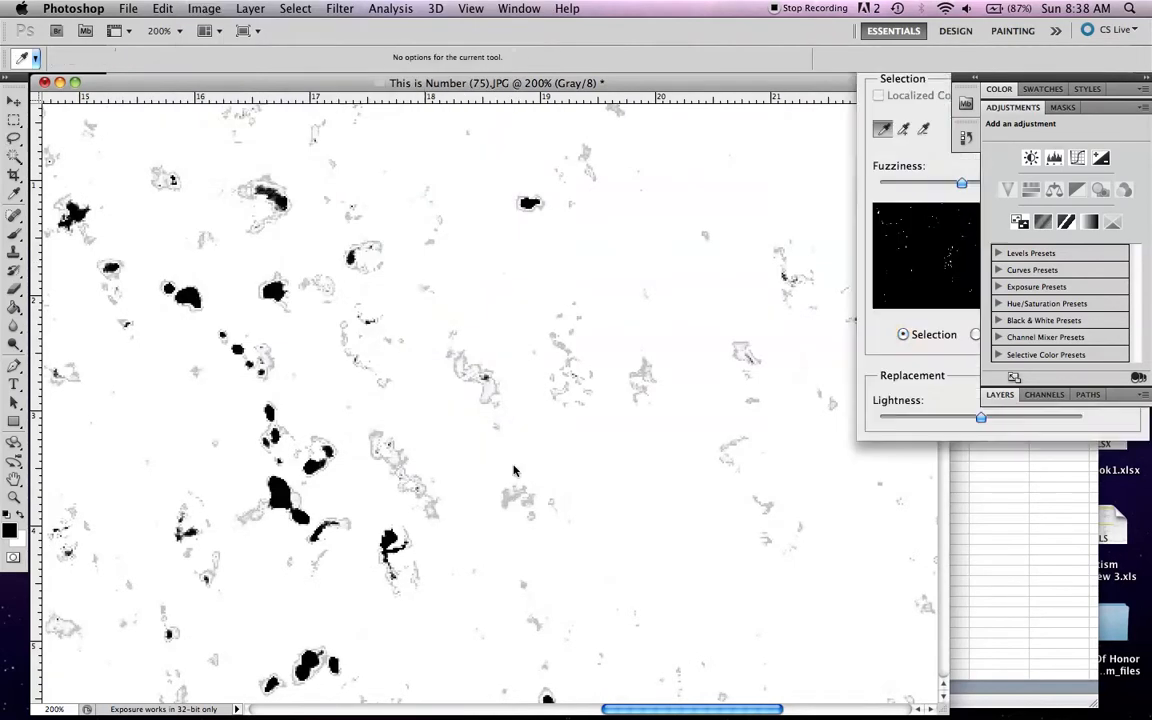
left_click(510, 494)
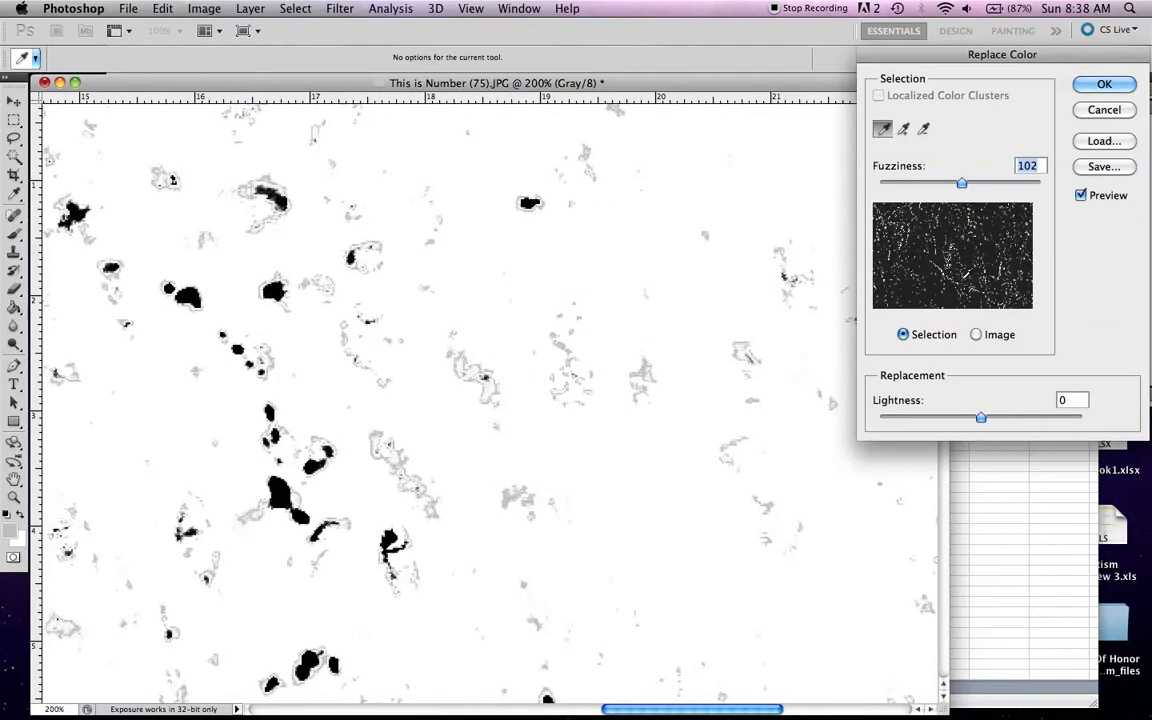
left_click(1084, 417)
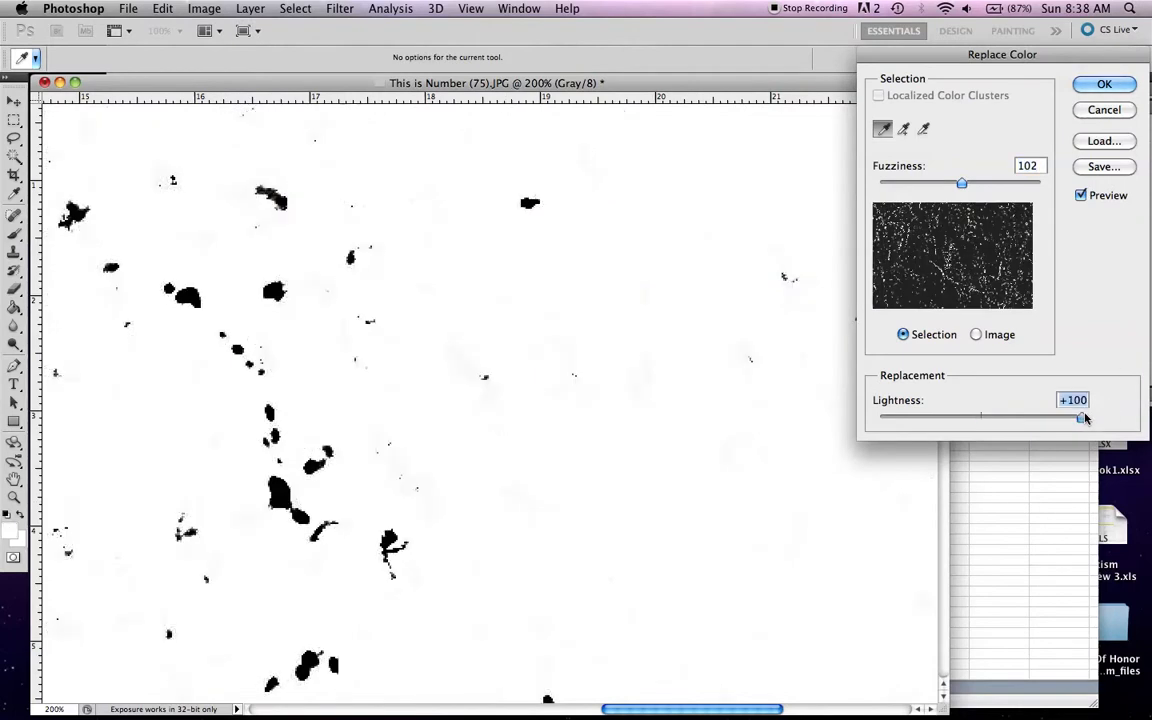
key("Return")
Compare the whole image before and after the last whitening by repeatedly undoing and redoing it, leaving the whitening applied
key("ctrl+minus")
key("ctrl+minus")
key("super+minus")
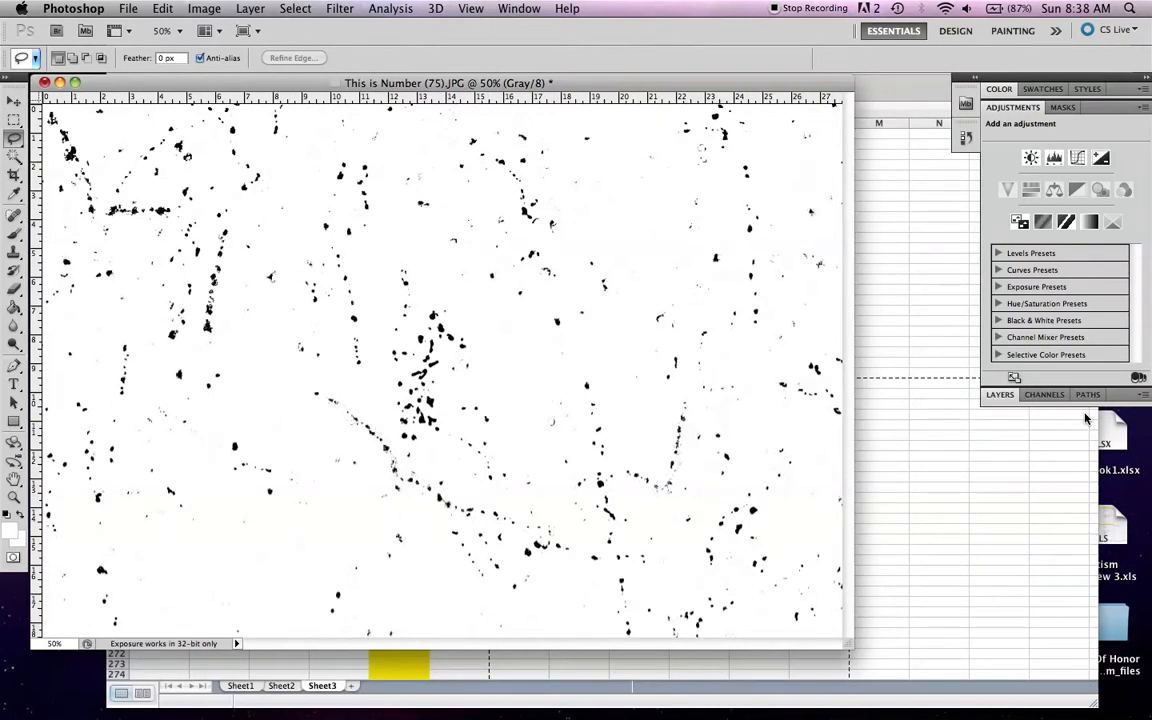
key("super+z")
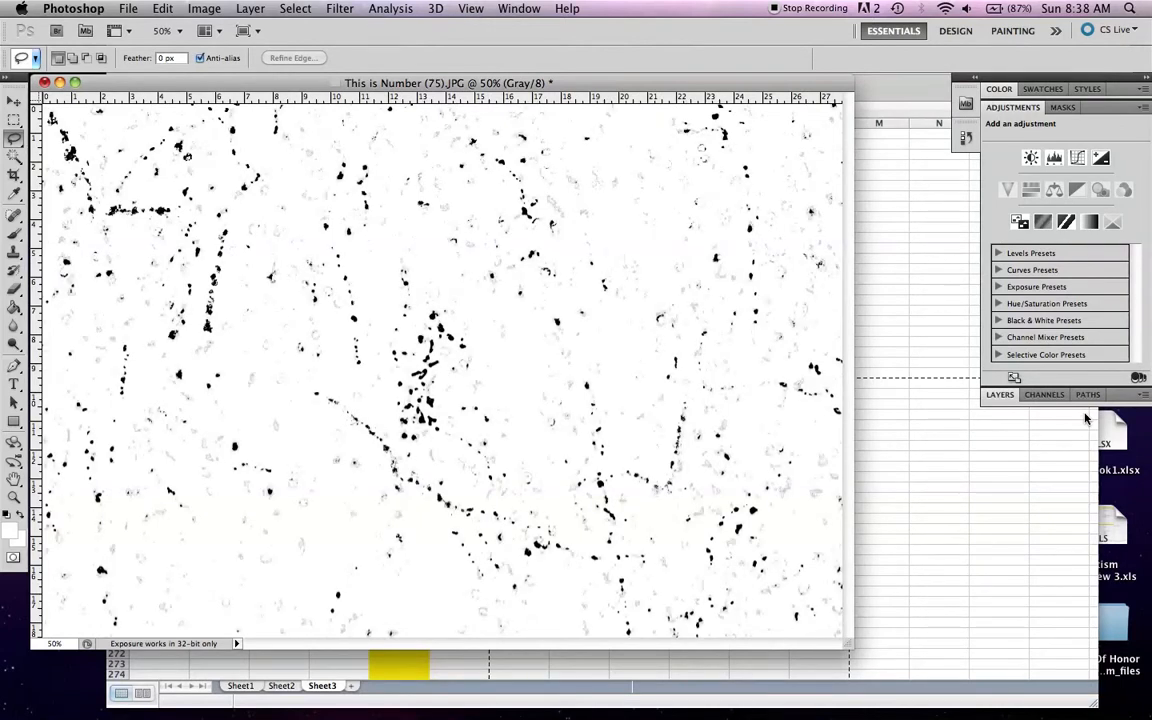
key("super+z")
key("super+z")
key("super+z")
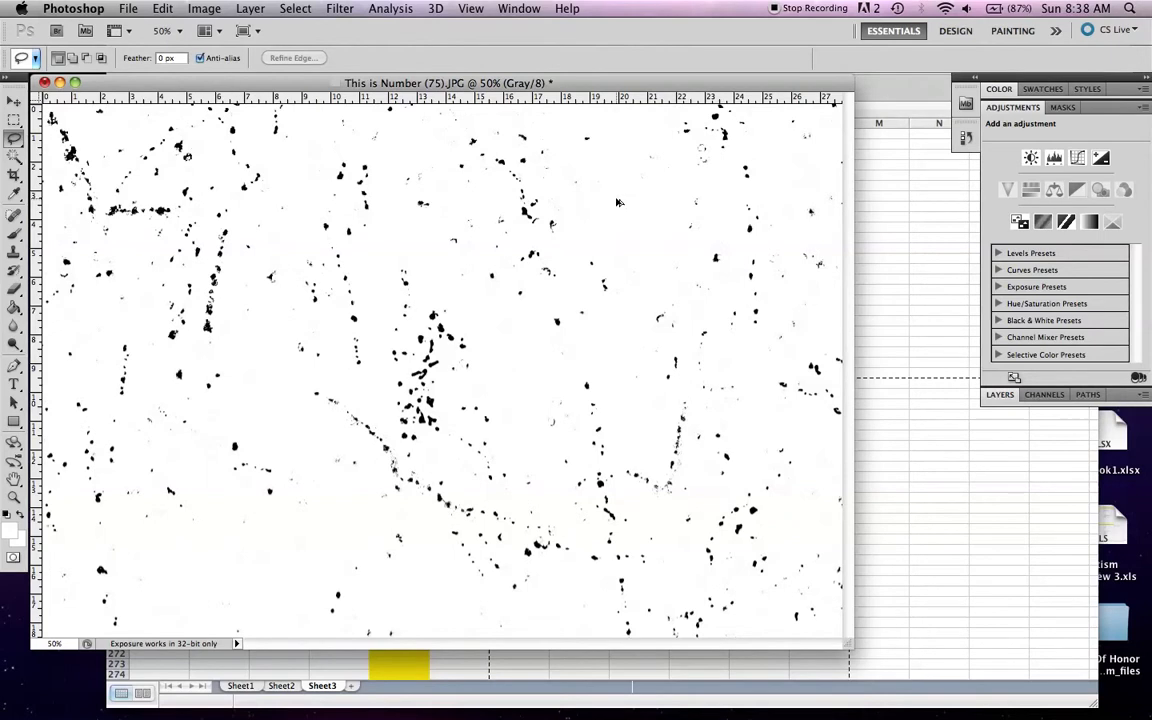
key("super+z")
key("super+z")
key("super+z")
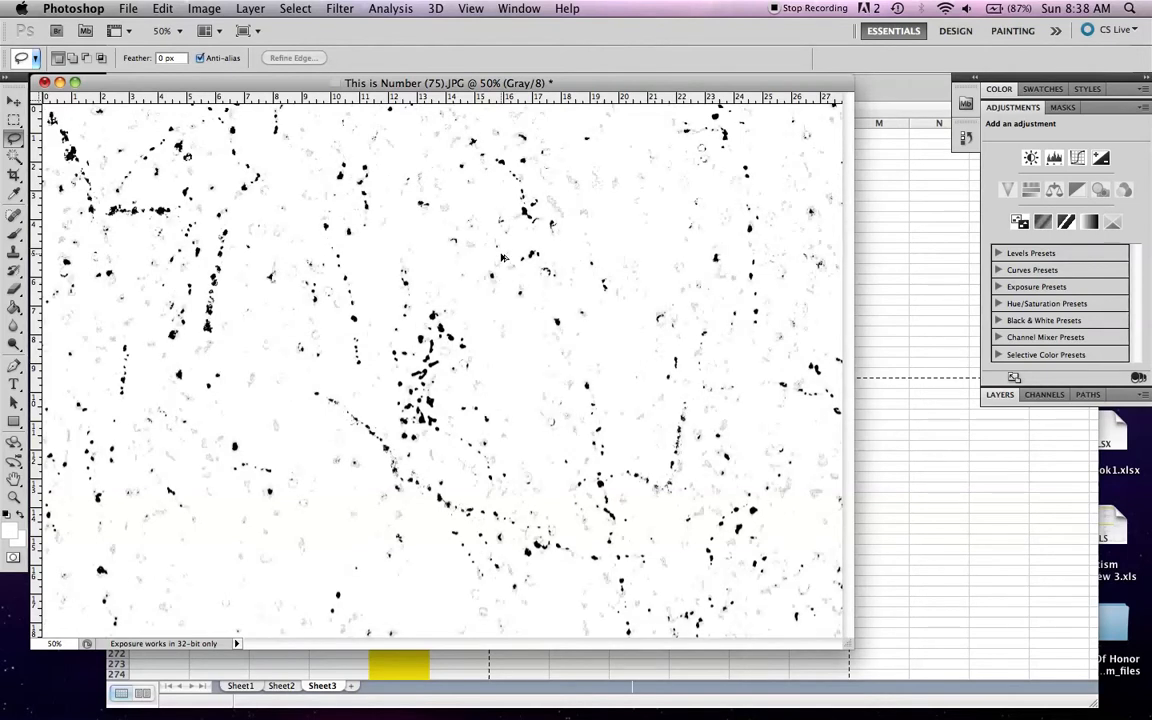
key("super+z")
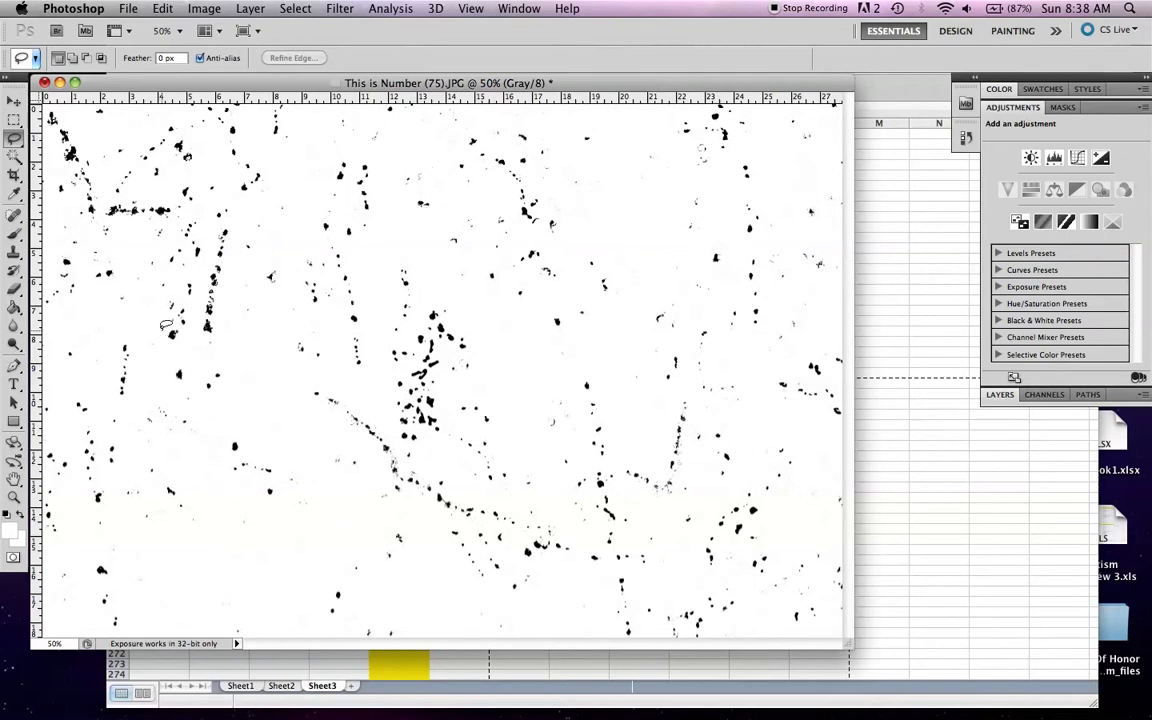
Examine the dark spots and surrounding grey fragments close up with the last whitening undone and redone
key("super+plus")
key("super+plus")
key("super+plus")
scroll(166, 325, "left", 10)
scroll(166, 325, "up", 3)
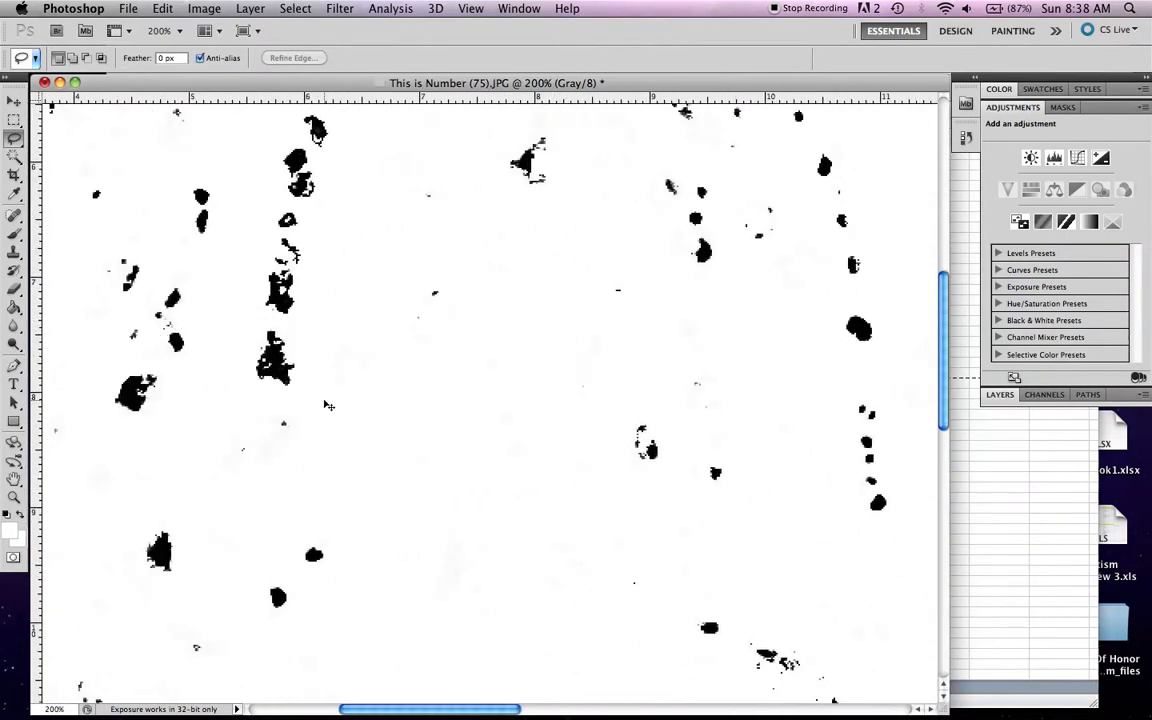
key("super+z")
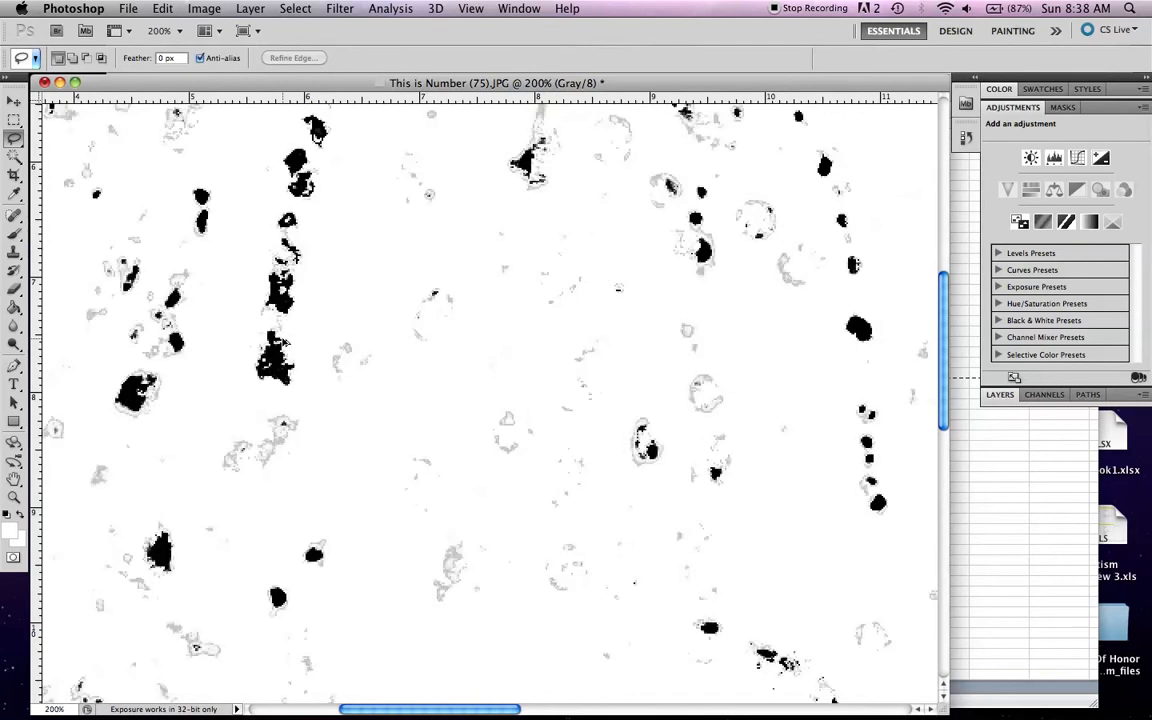
key("super+z")
Check the whole cleaned micrograph and save it under its existing file name
scroll(527, 419, "down", 10)
scroll(527, 419, "right", 3)
scroll(499, 425, "down", 5)
scroll(498, 425, "down", 10)
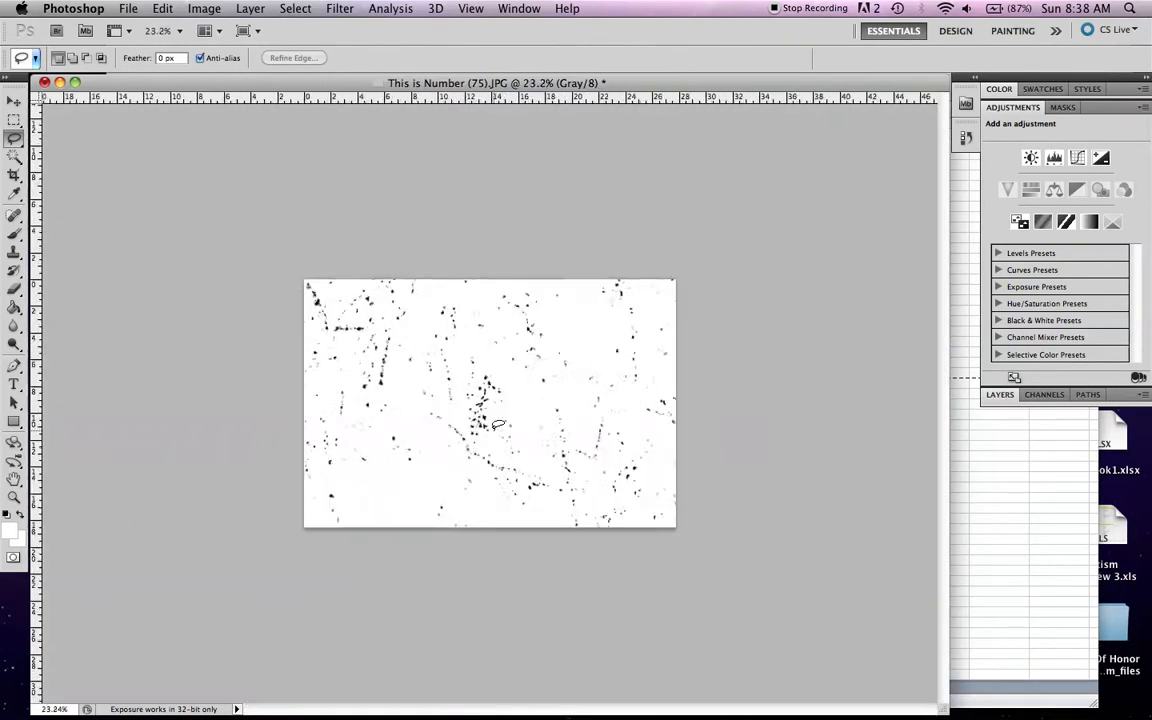
scroll(498, 425, "up", 7)
scroll(498, 425, "down", 1)
left_click(127, 8)
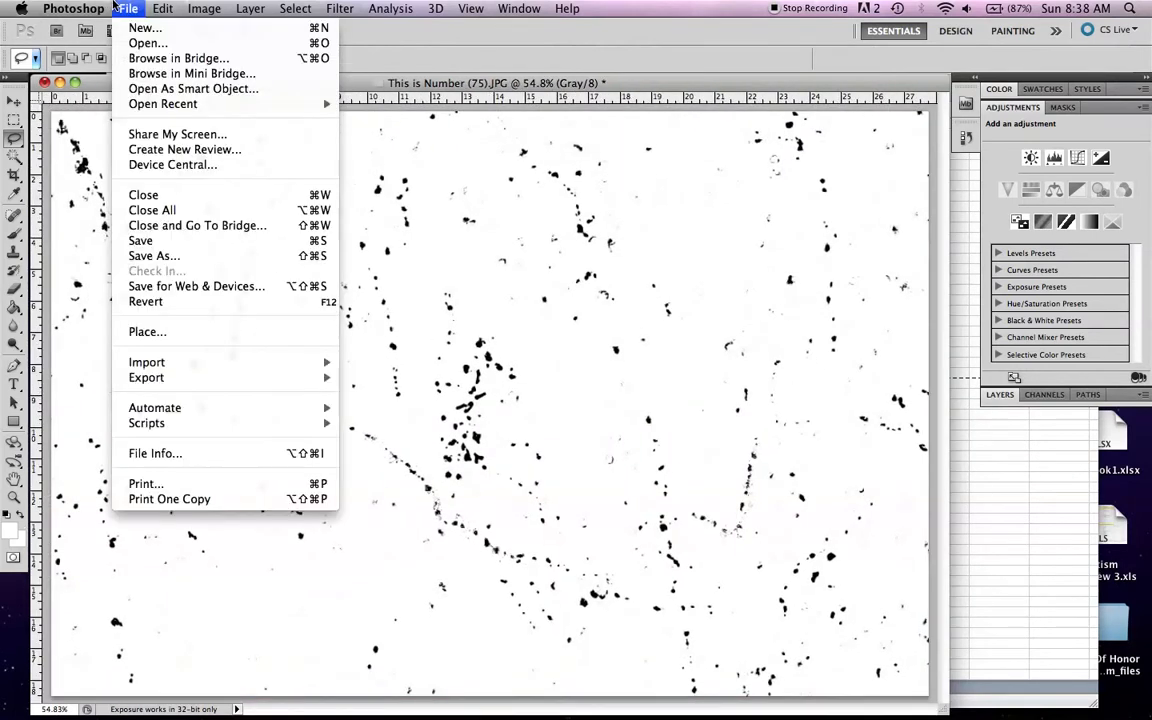
left_click(200, 240)
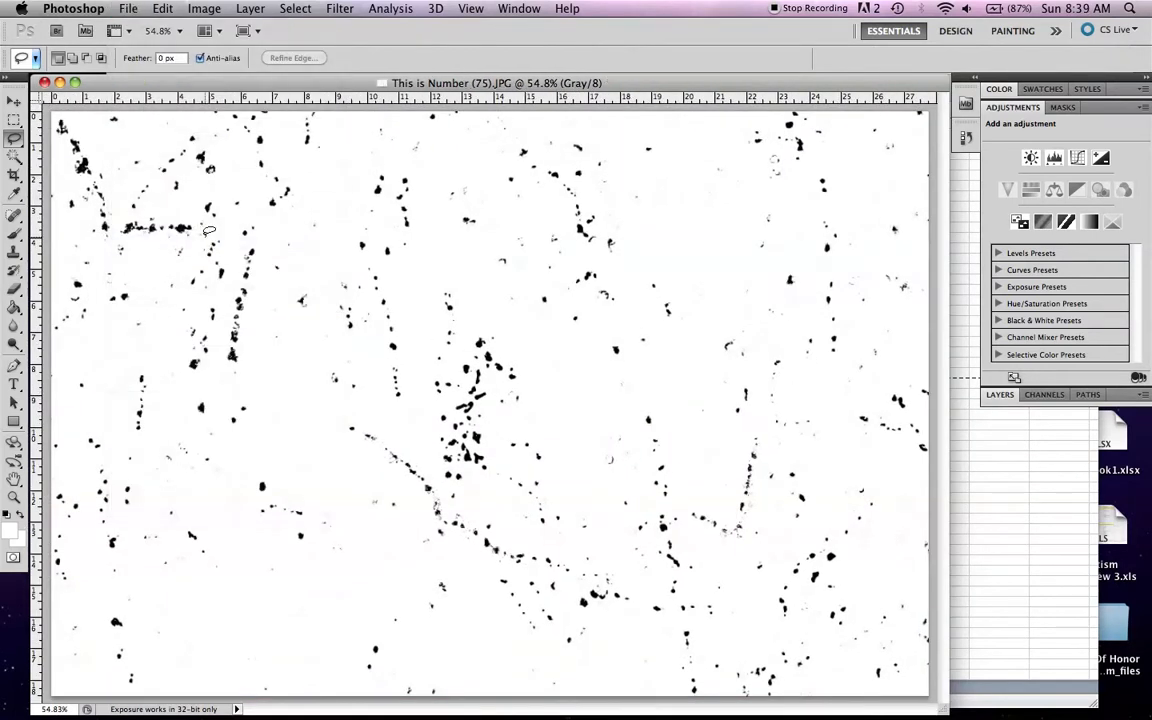